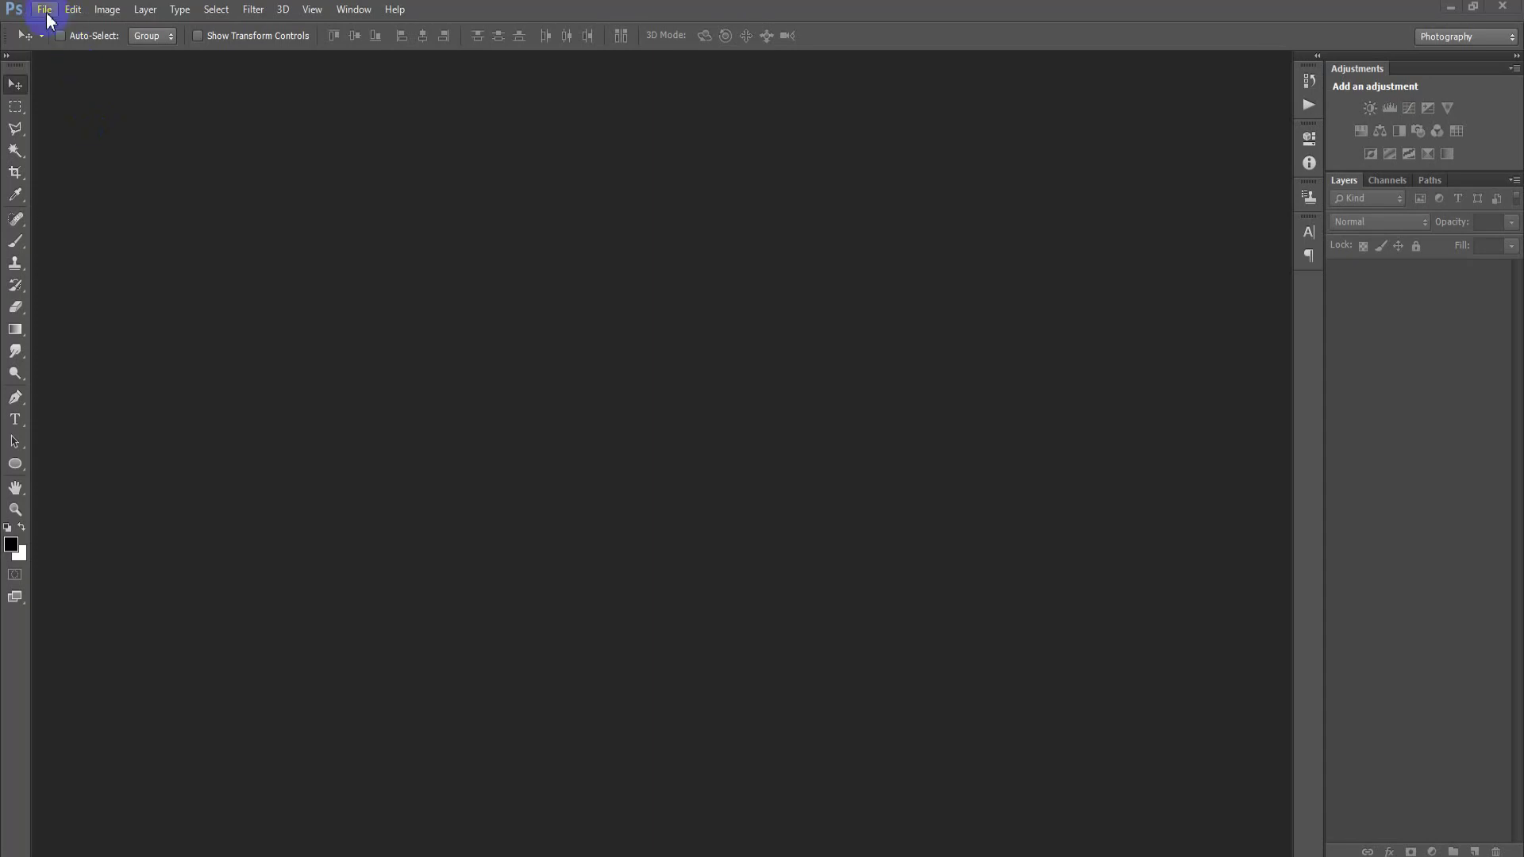
# Create a new 1080-pixel-wide blank document with adjusted resolution and dock its window
pyautogui.click(441, 244)
pyautogui.click(397, 270)
pyautogui.click(626, 171)
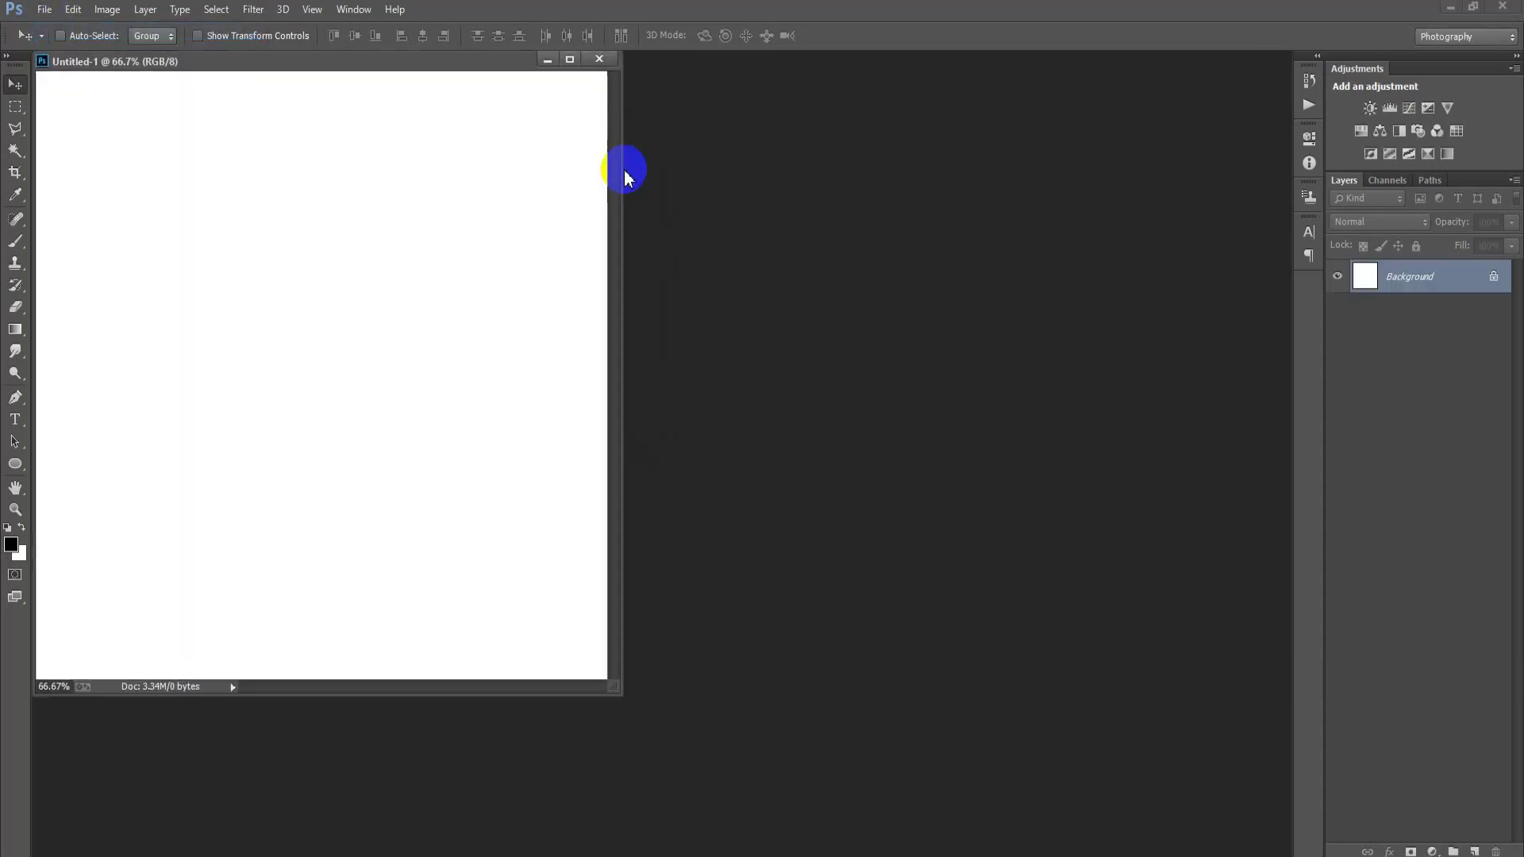
pyautogui.moveTo(402, 58); pyautogui.dragTo(730, 61)
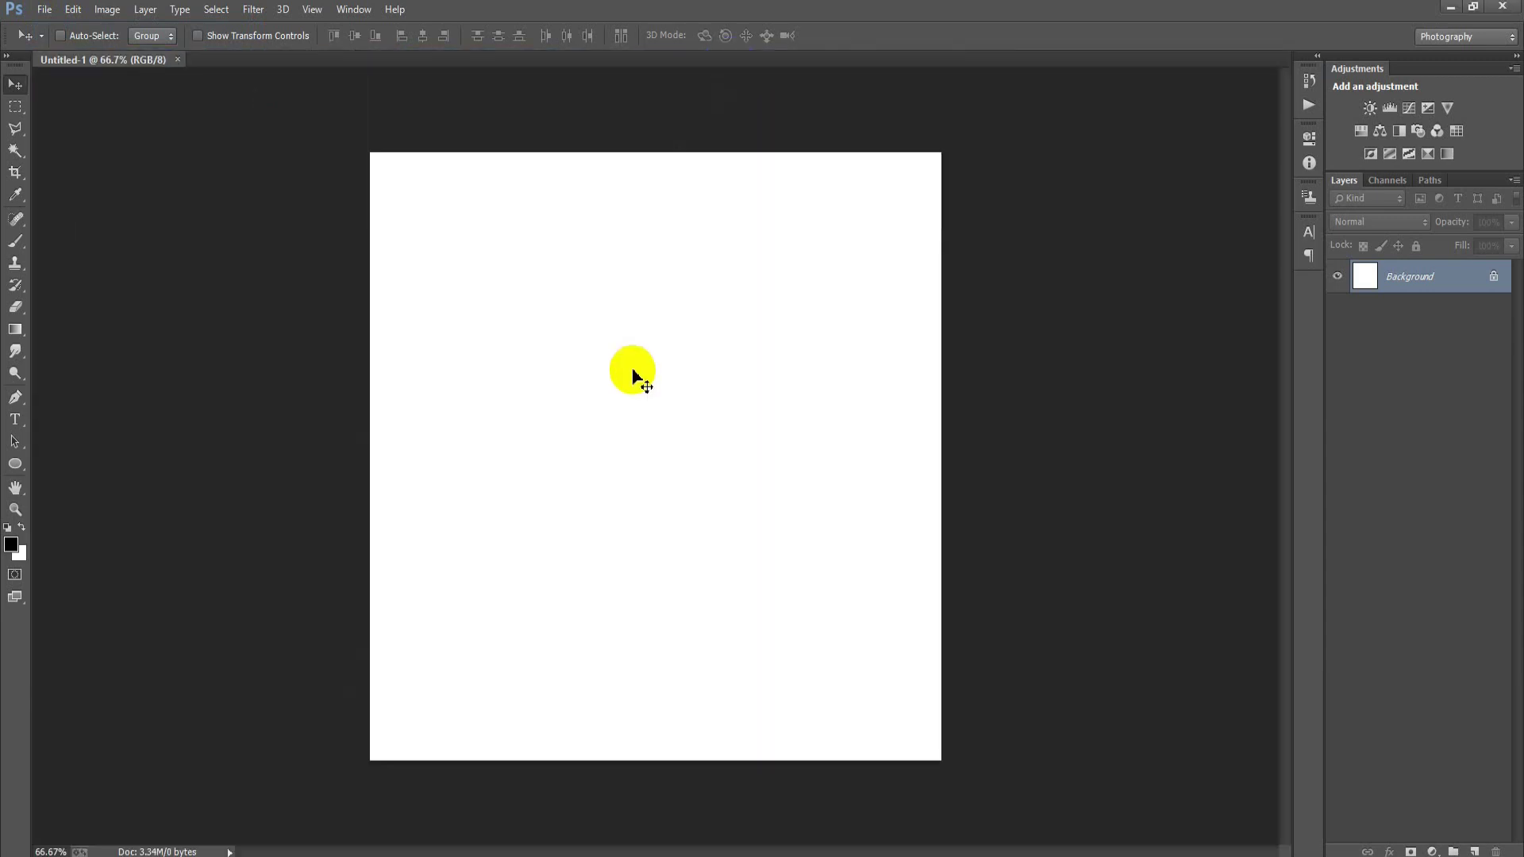
# Add a dark grey 3c3c3c solid colour fill layer with an empty layer above it
pyautogui.click(1432, 851)
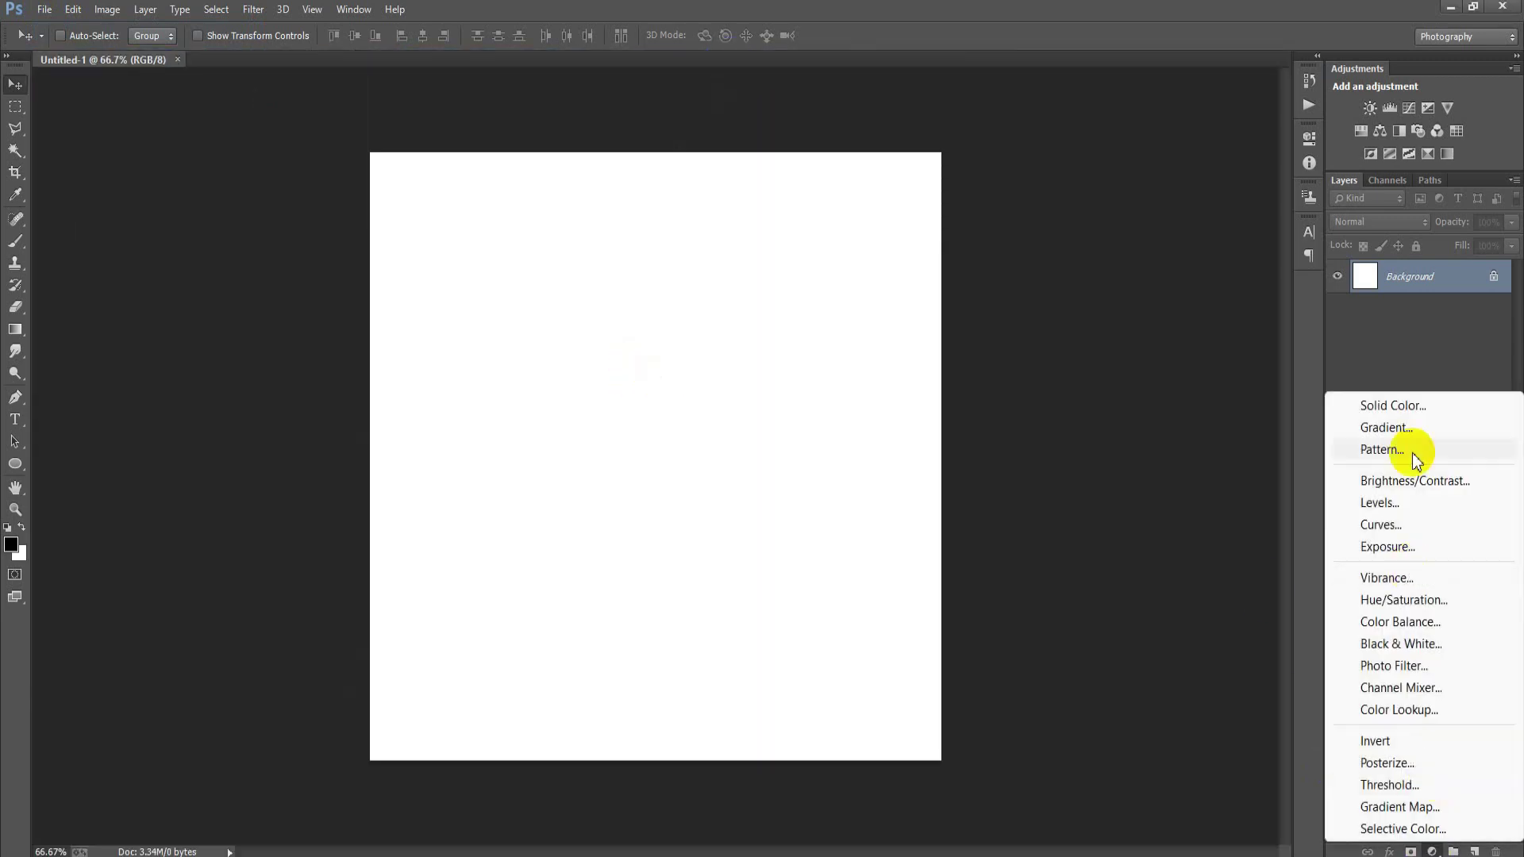
pyautogui.click(1406, 413)
pyautogui.moveTo(979, 350); pyautogui.dragTo(799, 367)
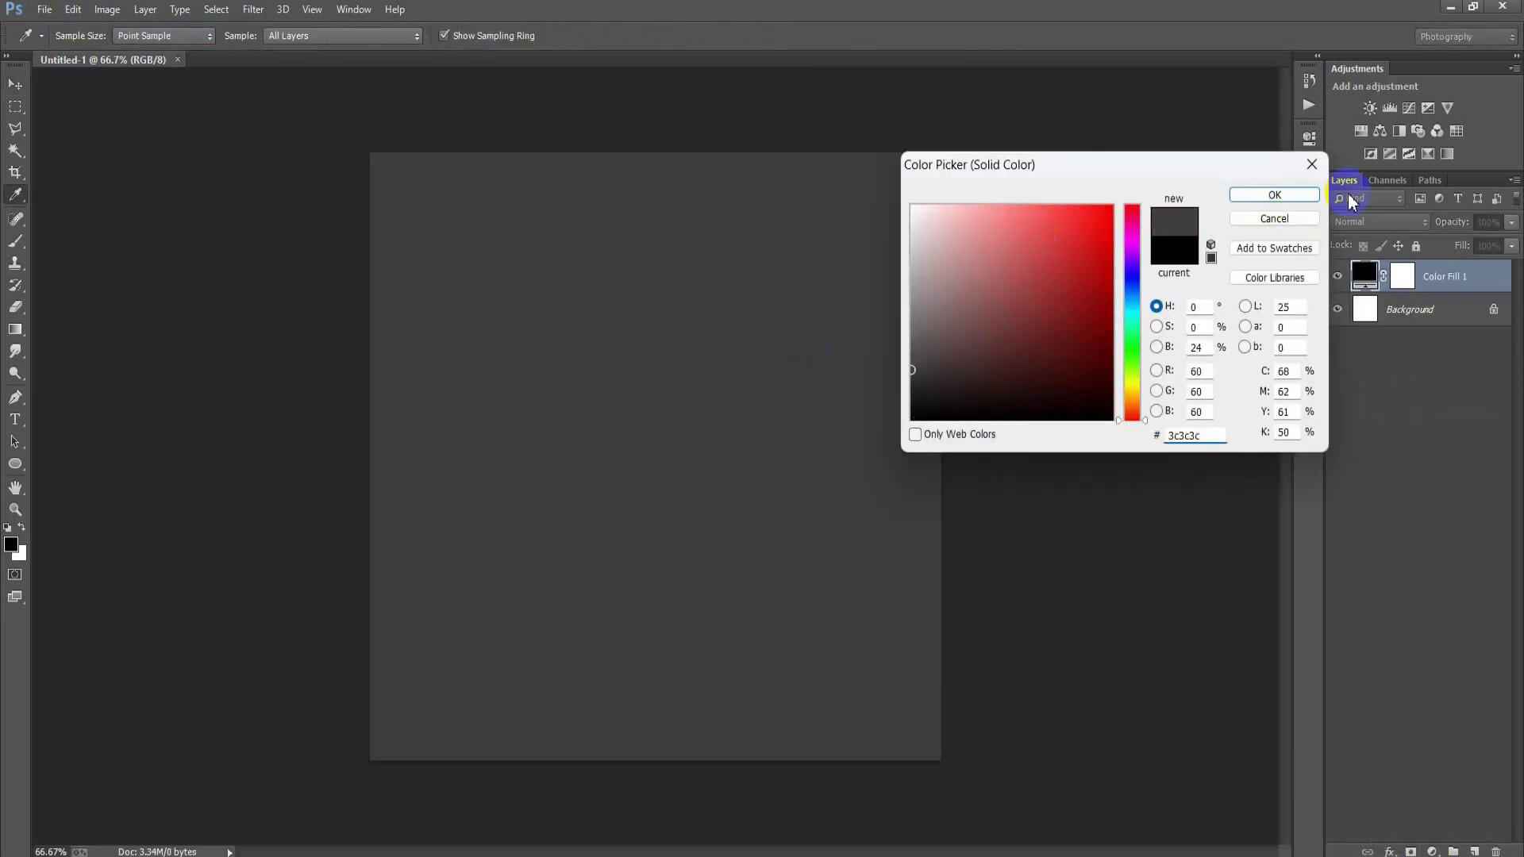
pyautogui.click(1274, 195)
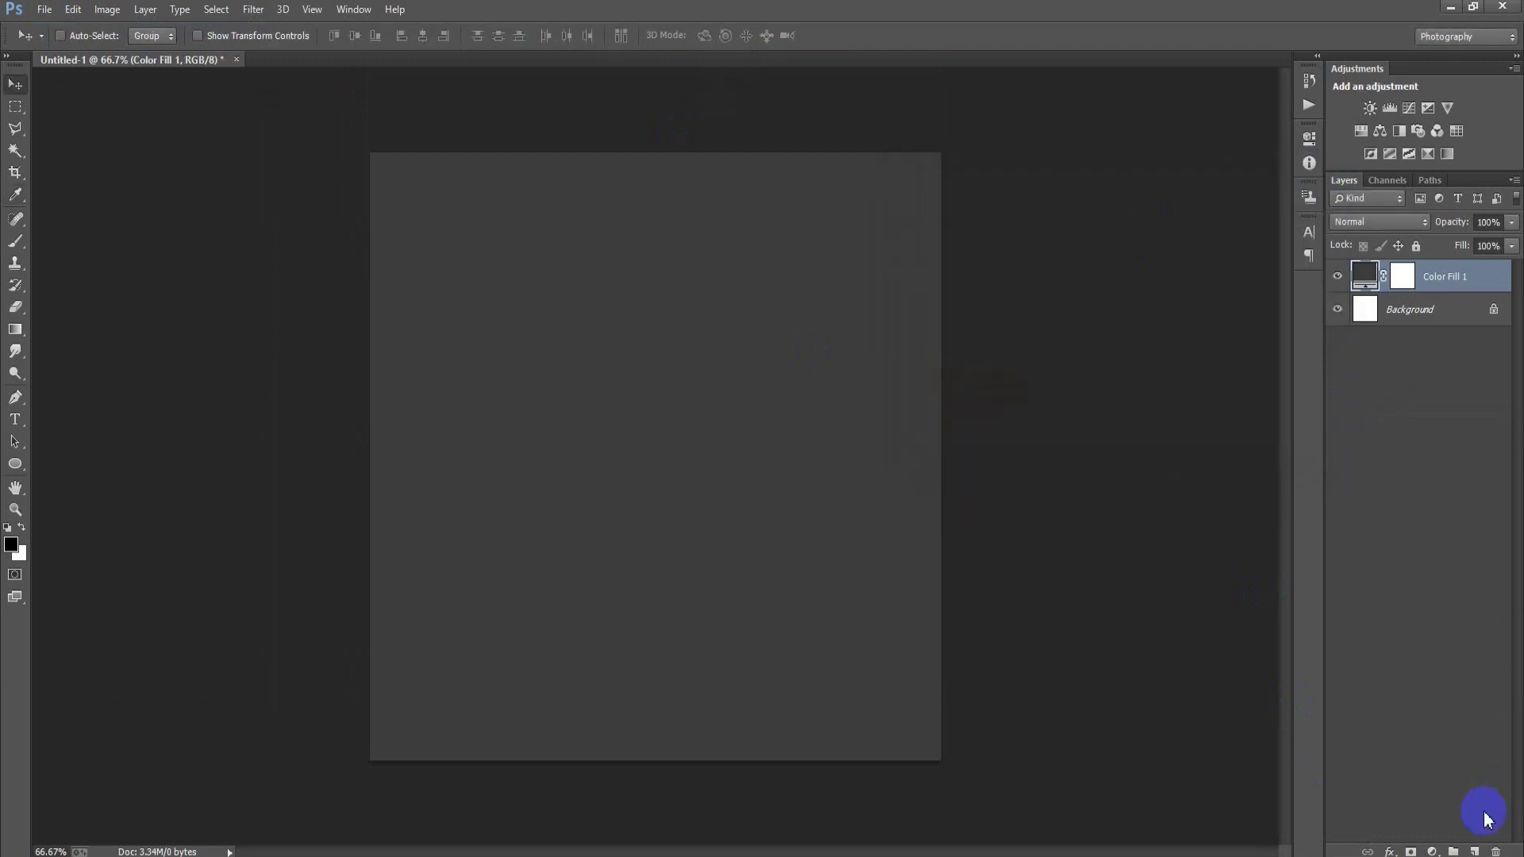
pyautogui.click(1475, 850)
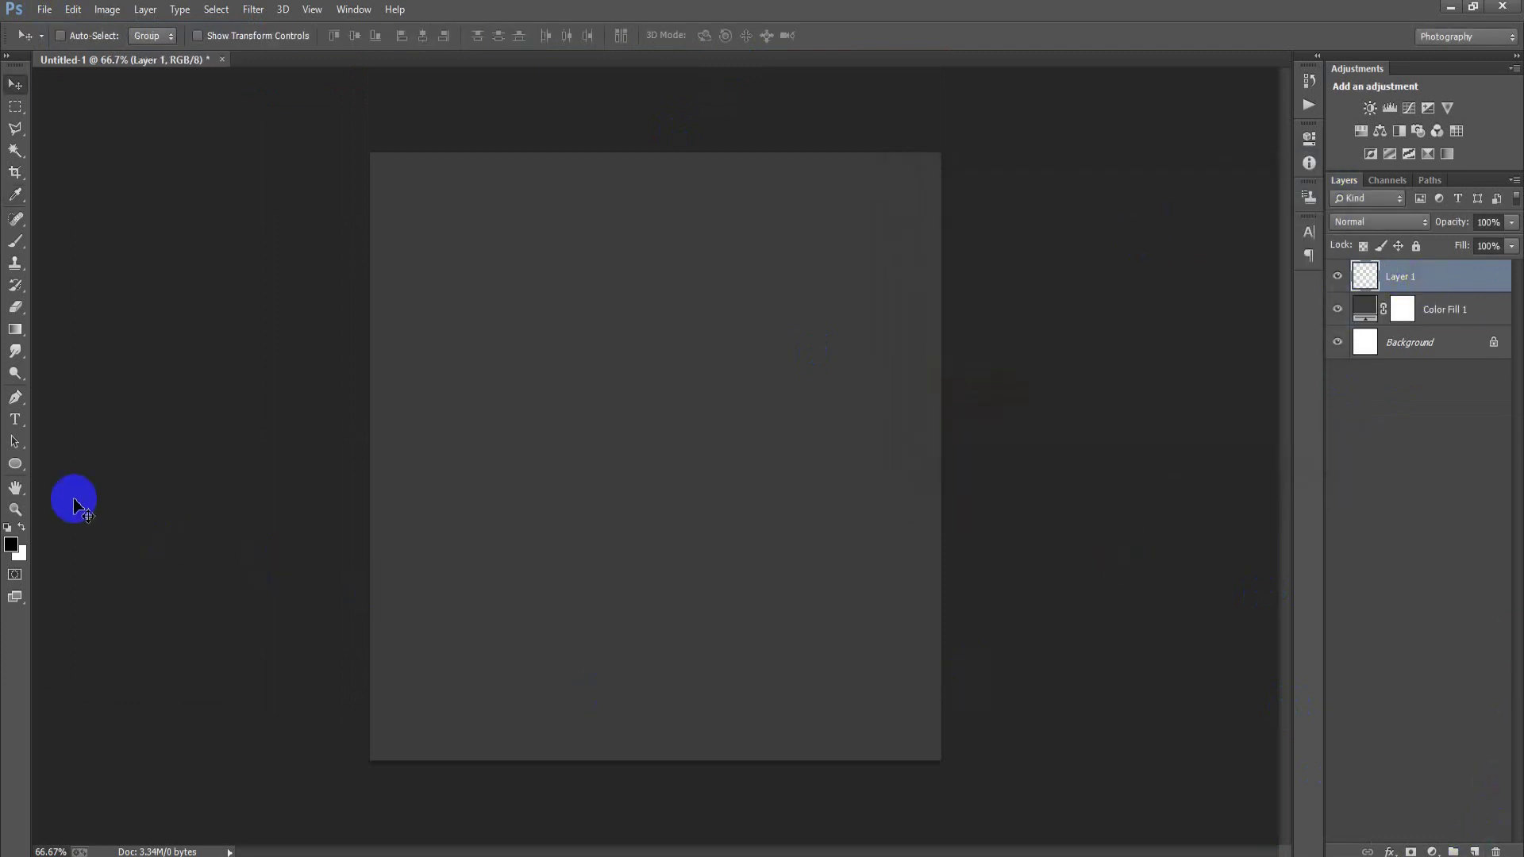
# Draw an ellipse and scale it into a large circle nearly filling the canvas
pyautogui.click(28, 467)
pyautogui.click(79, 496)
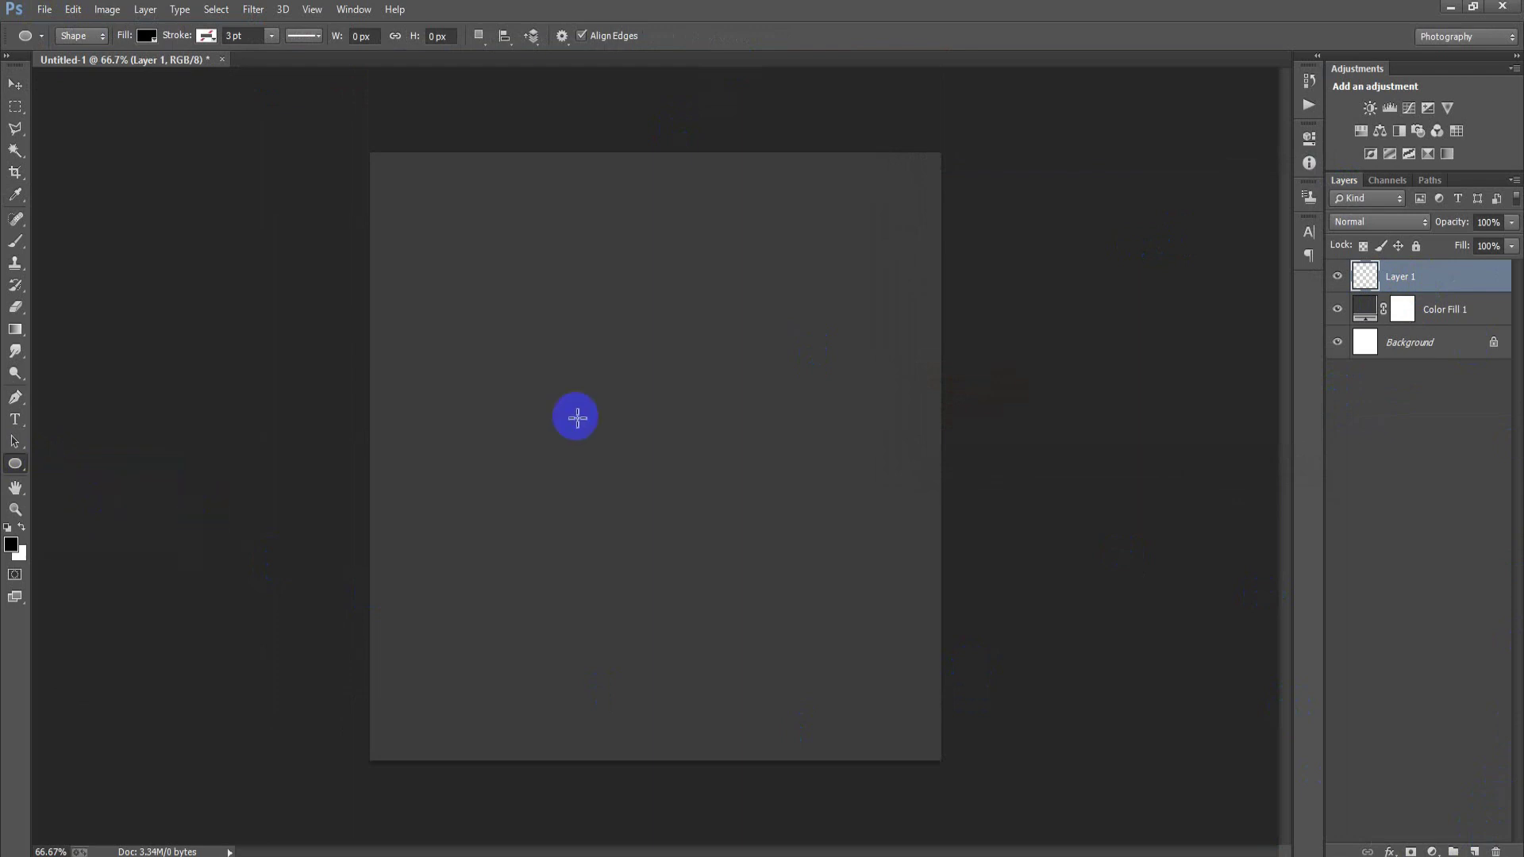
pyautogui.moveTo(522, 291); pyautogui.dragTo(768, 622)
pyautogui.click(15, 84)
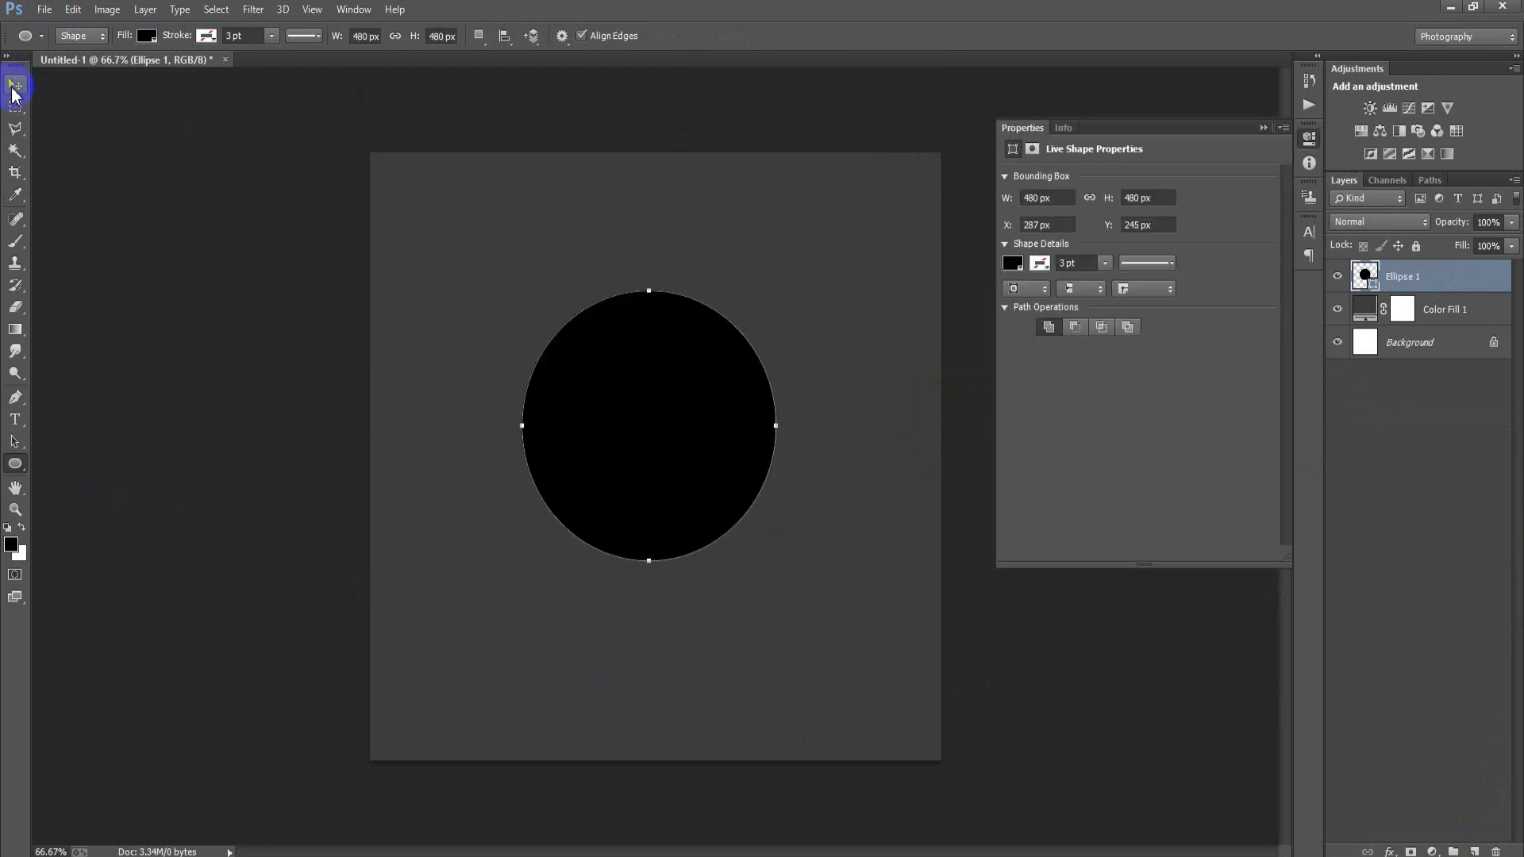
pyautogui.click(1262, 128)
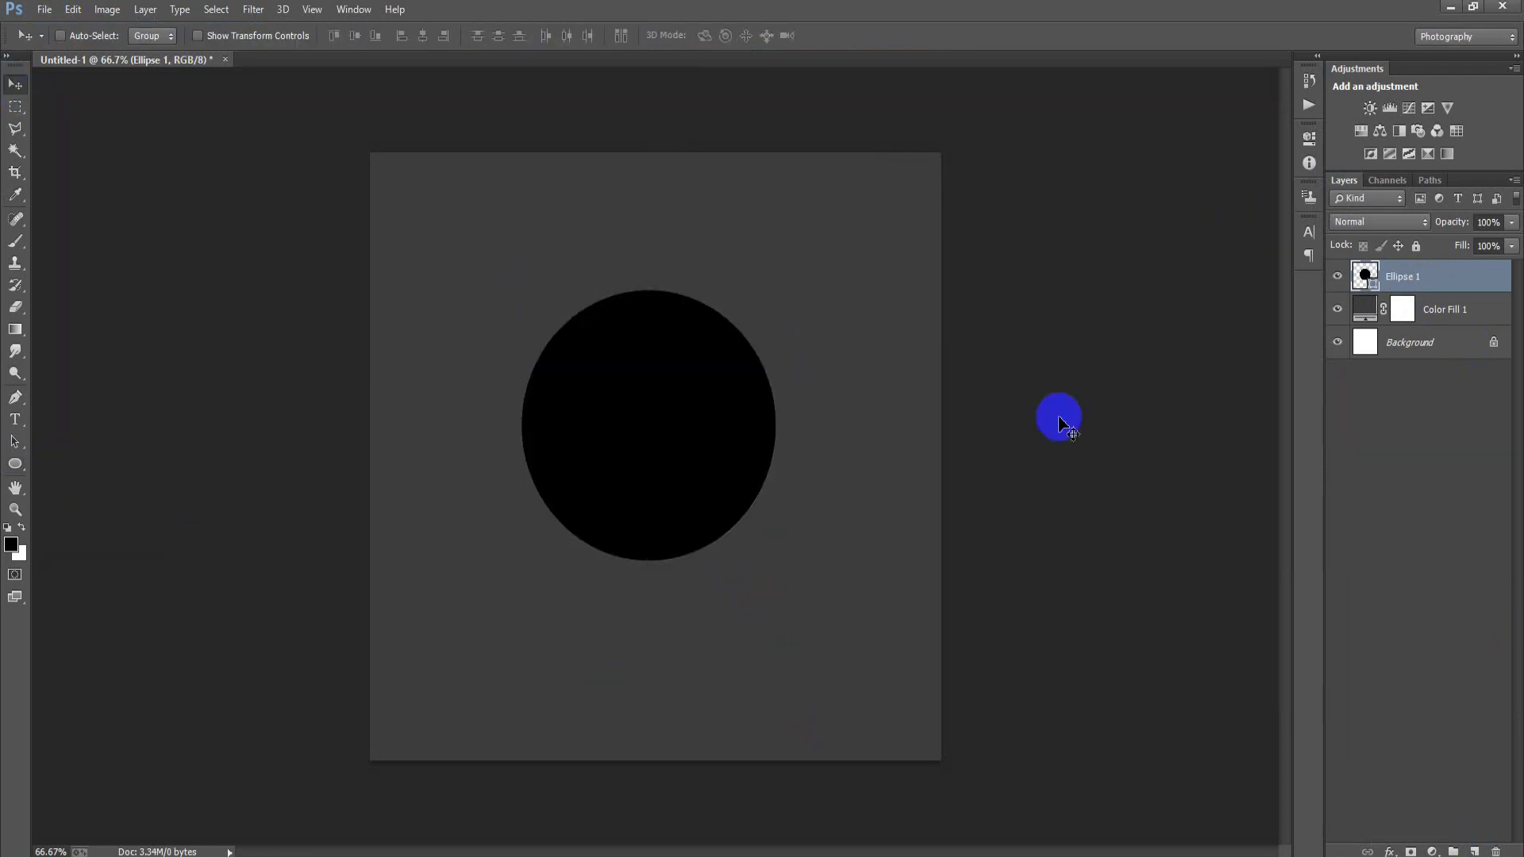
pyautogui.hotkey('ctrl', 't')
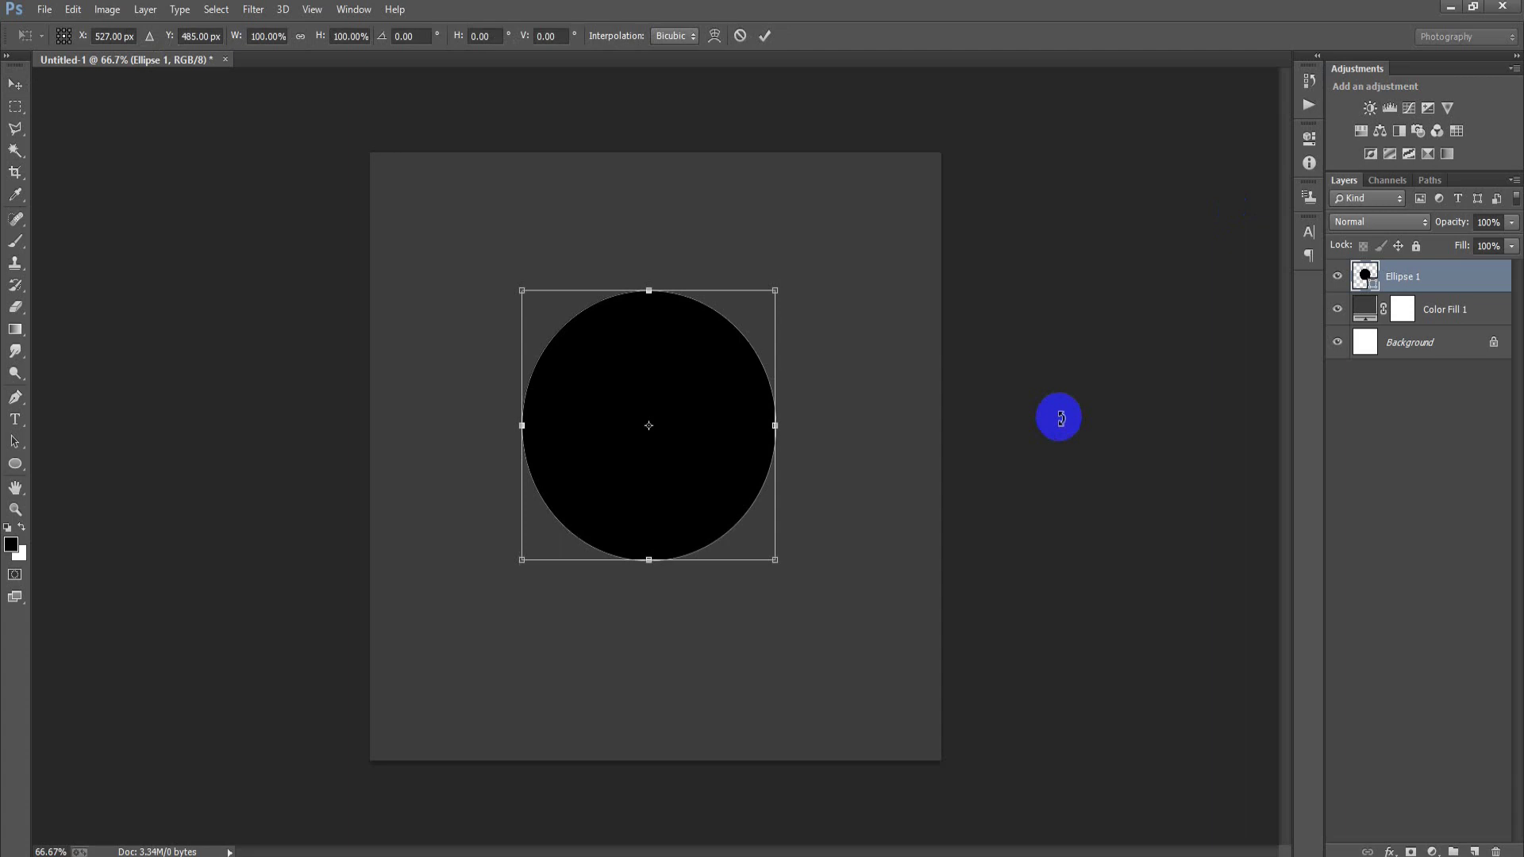
pyautogui.moveTo(775, 559); pyautogui.dragTo(862, 716)
pyautogui.moveTo(748, 534); pyautogui.dragTo(751, 548)
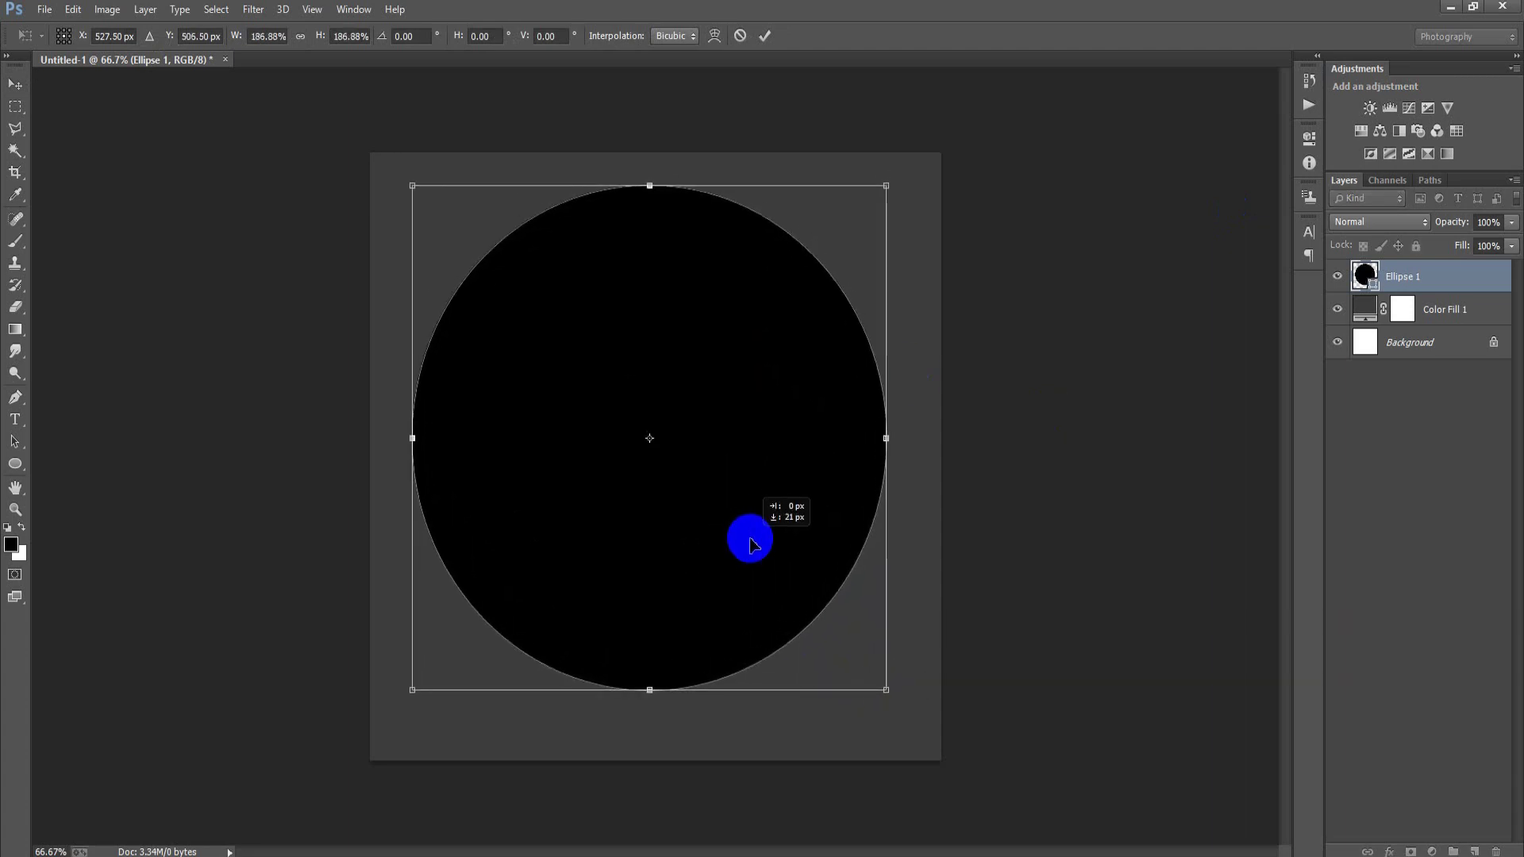
pyautogui.click(765, 37)
# Centre the circle horizontally on the background, fill it navy 232A3D, and duplicate it
pyautogui.keyDown('ctrl'); pyautogui.click(1416, 355); pyautogui.keyUp('ctrl')
pyautogui.click(423, 35)
pyautogui.click(1364, 276)
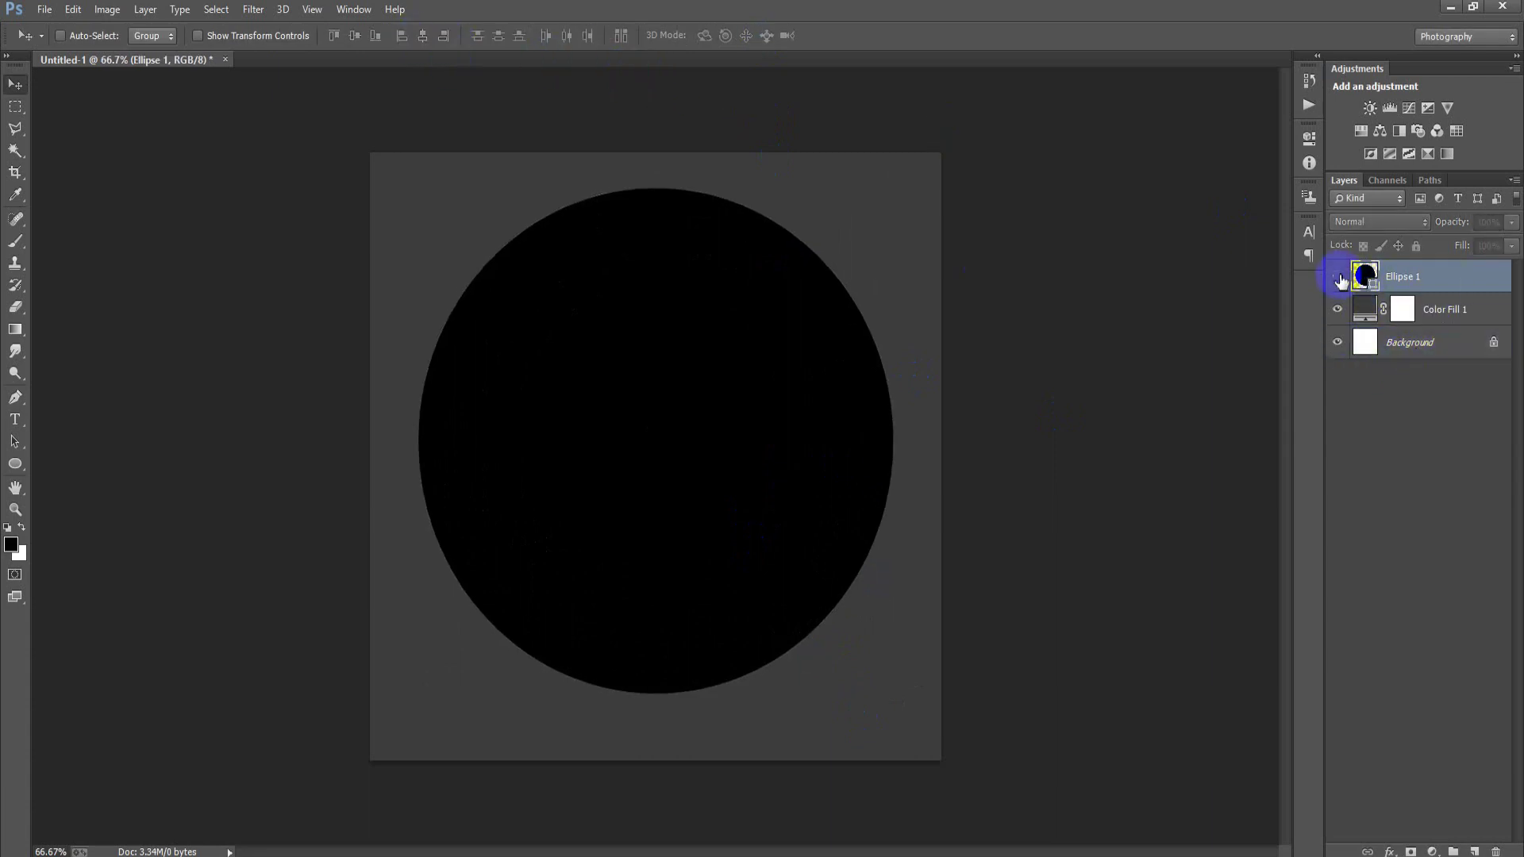
pyautogui.doubleClick(1362, 274)
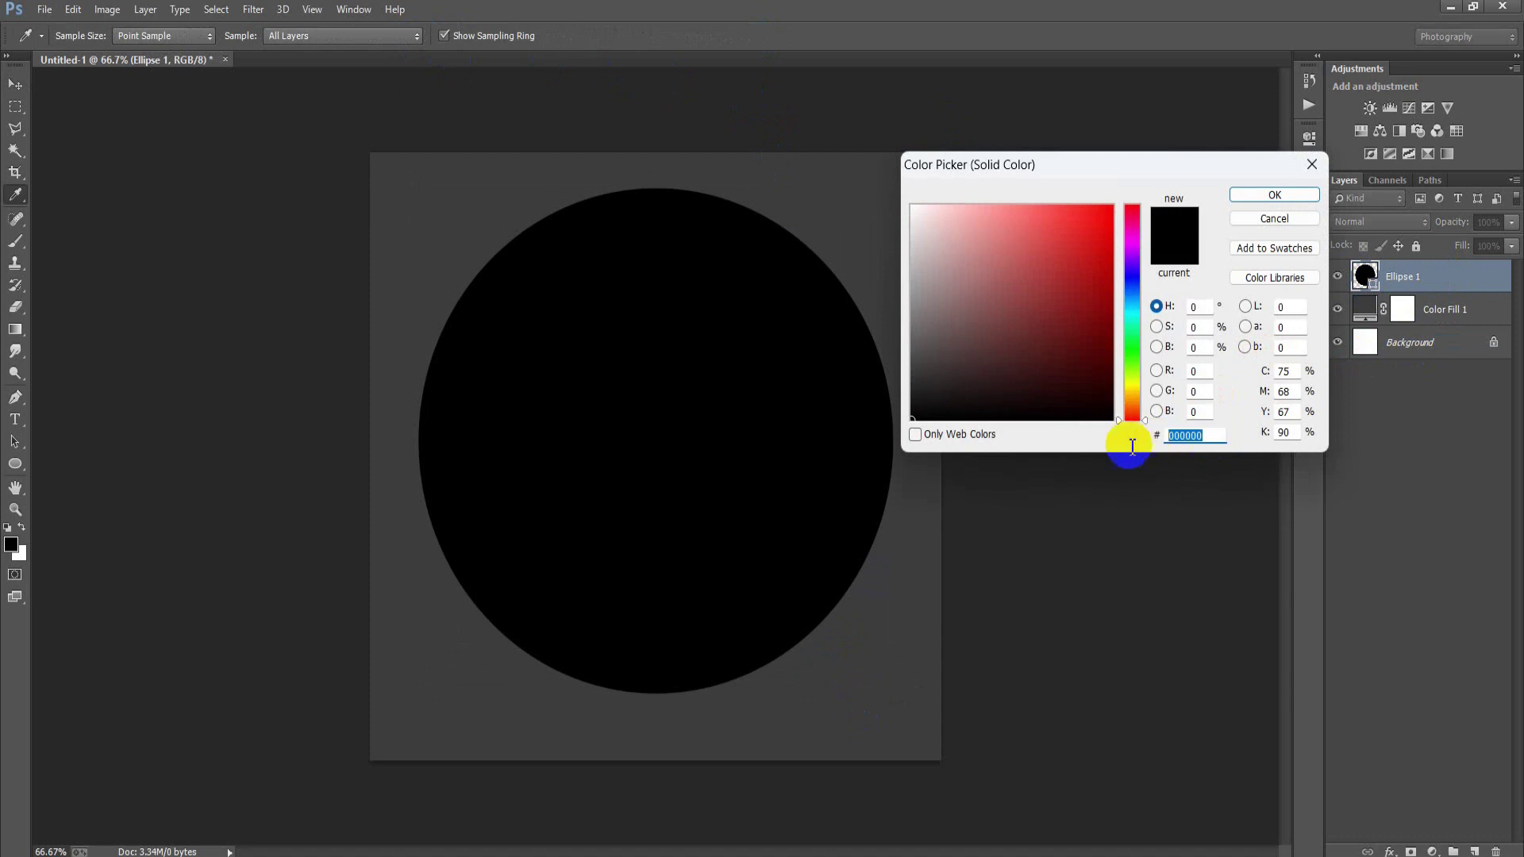
pyautogui.write('23')
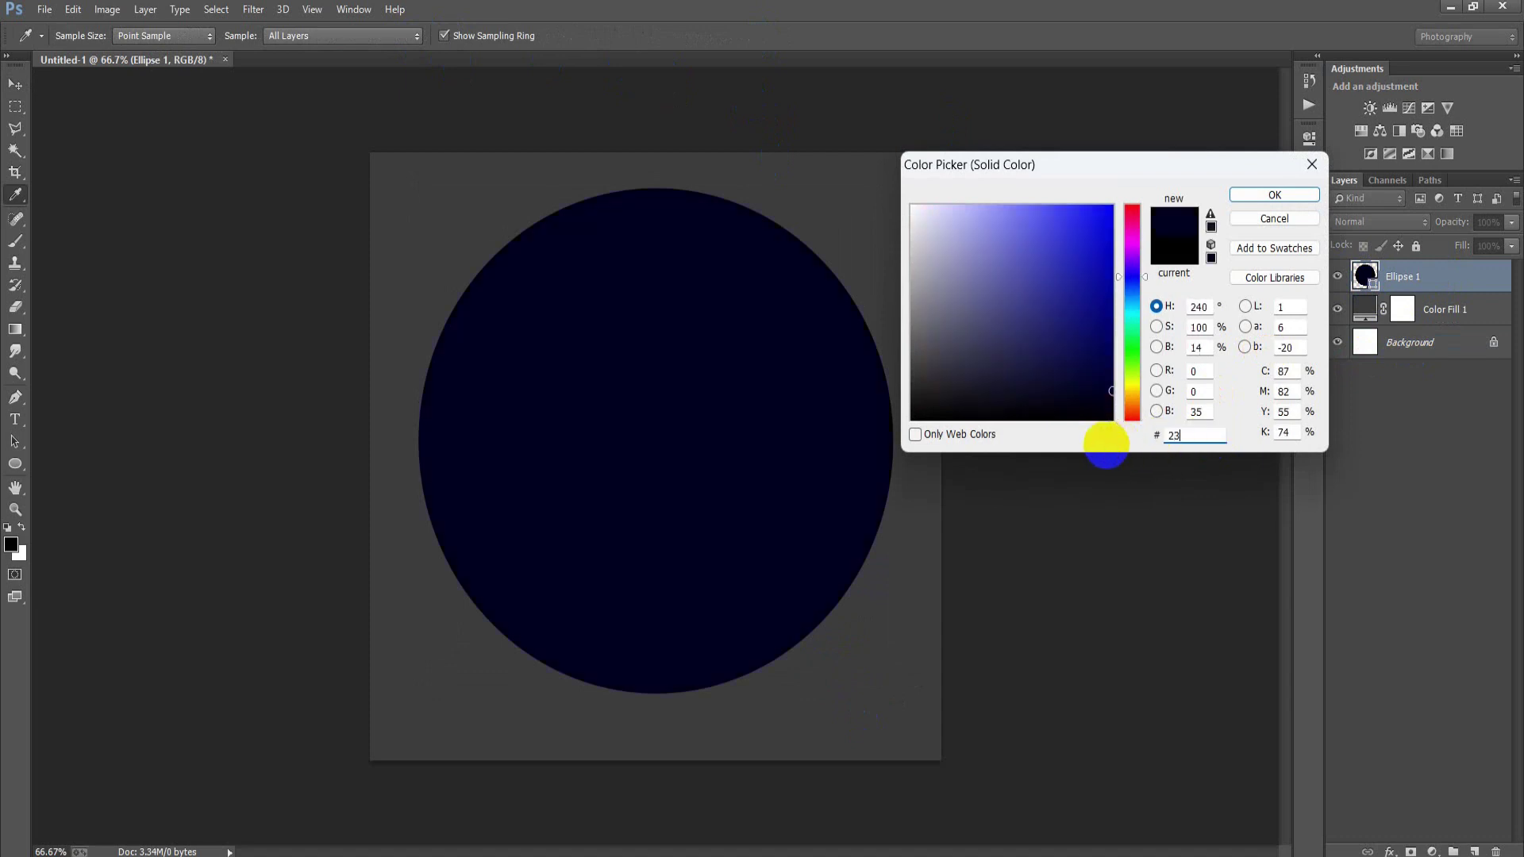
pyautogui.write('2A3D')
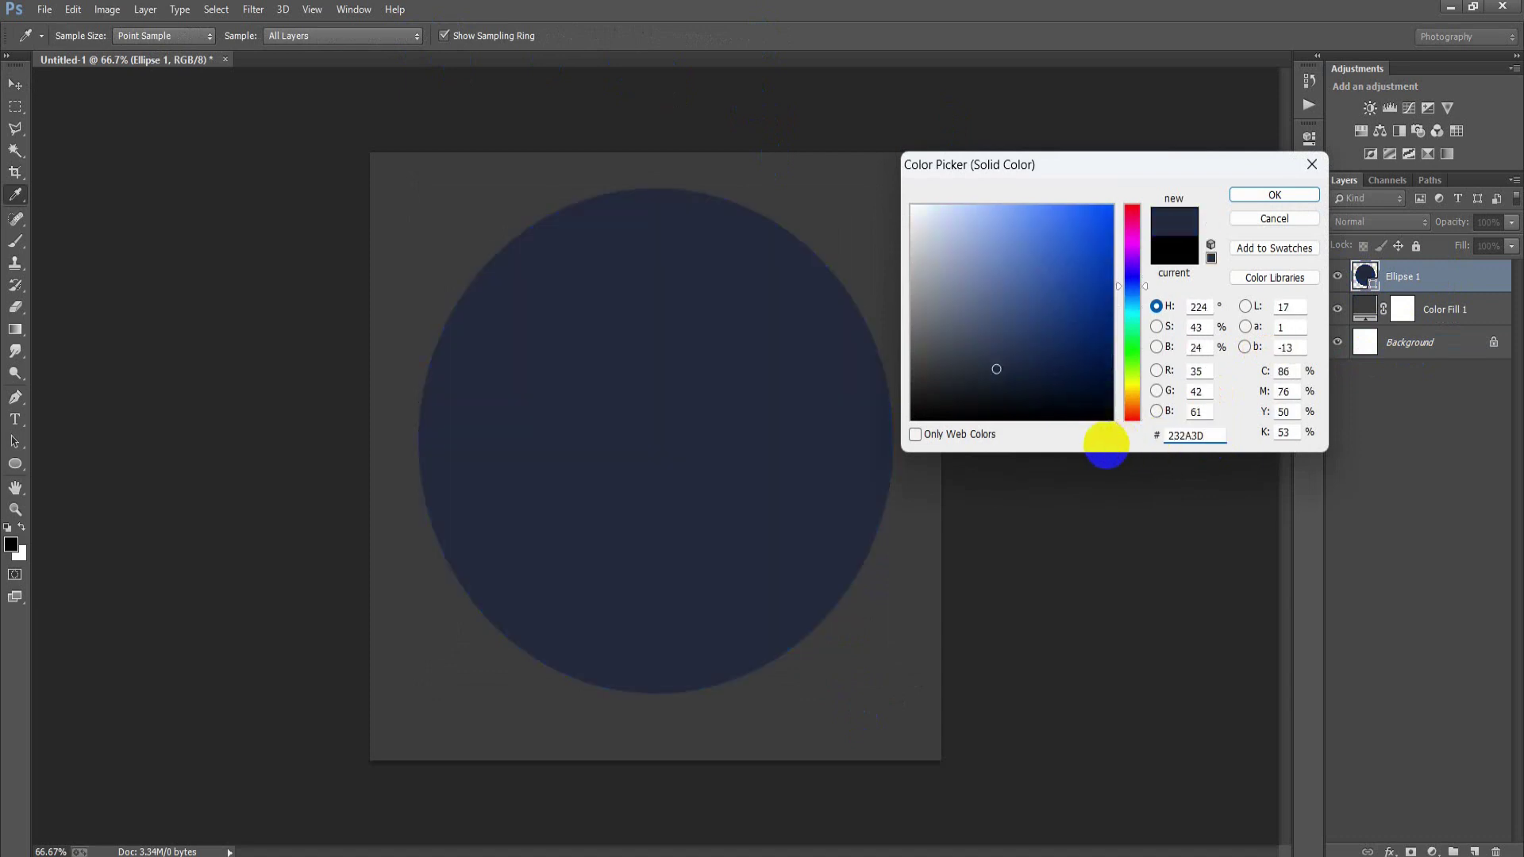
pyautogui.click(1262, 194)
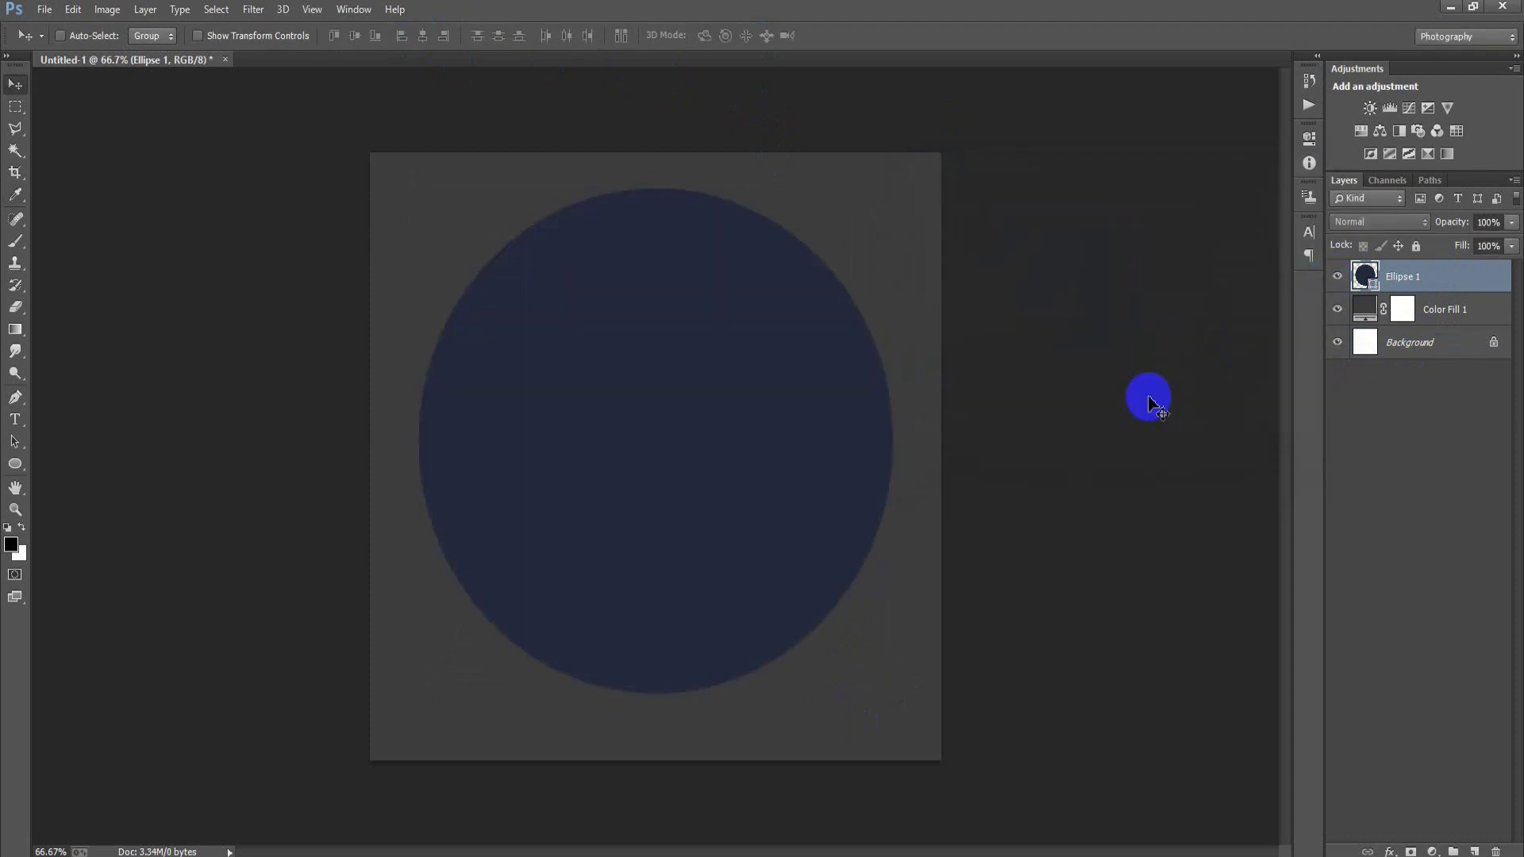
pyautogui.hotkey('ctrl', 'j')
pyautogui.click(1382, 305)
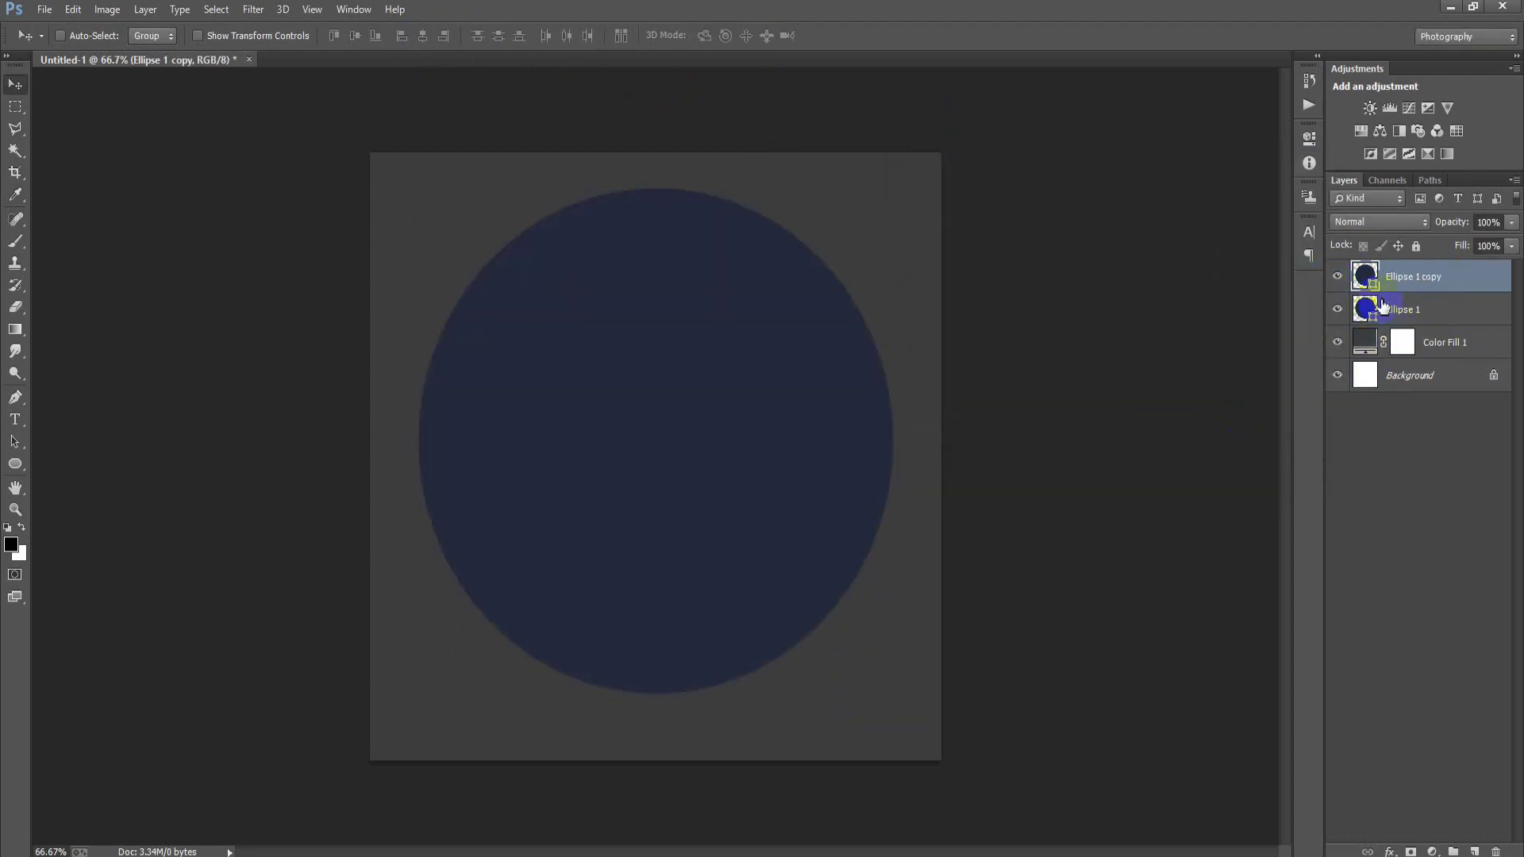
# Recolour Ellipse 1 copy red BB252E, shrink it around its centre, and duplicate it
pyautogui.doubleClick(1364, 278)
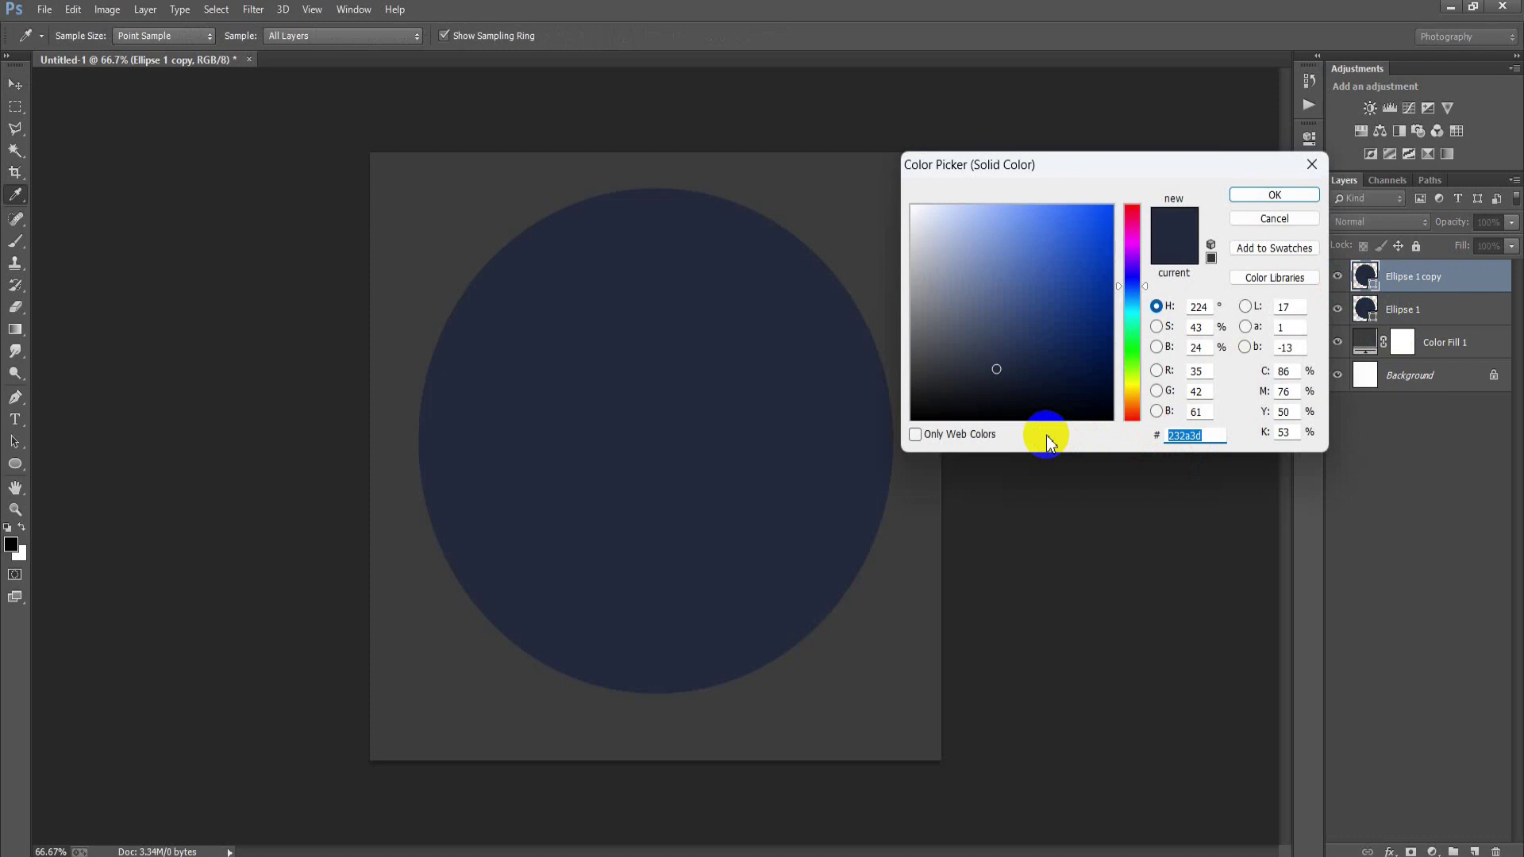
pyautogui.write('BB25')
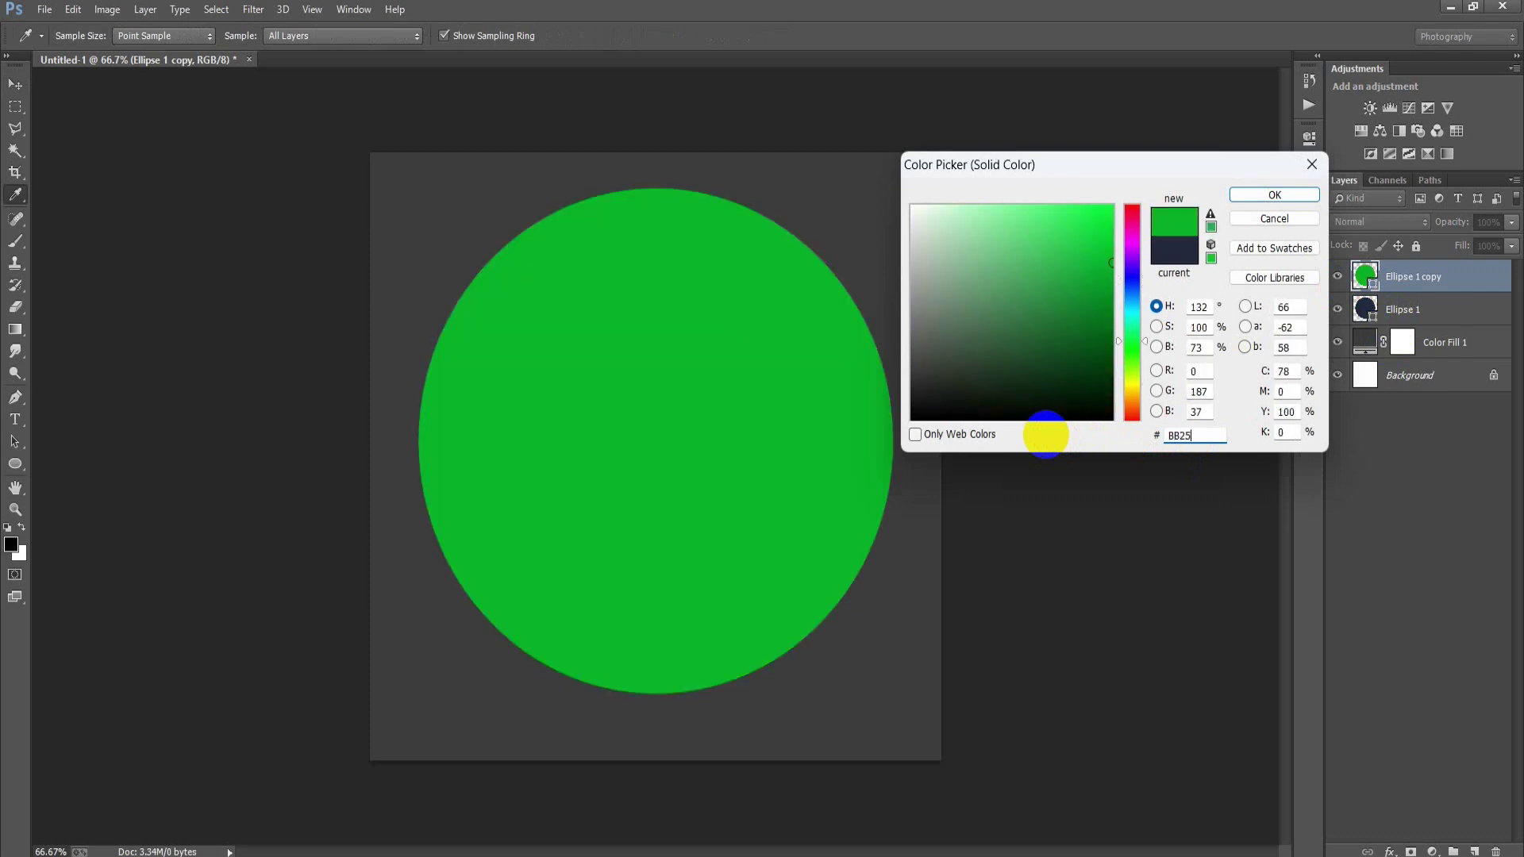
pyautogui.write('2E')
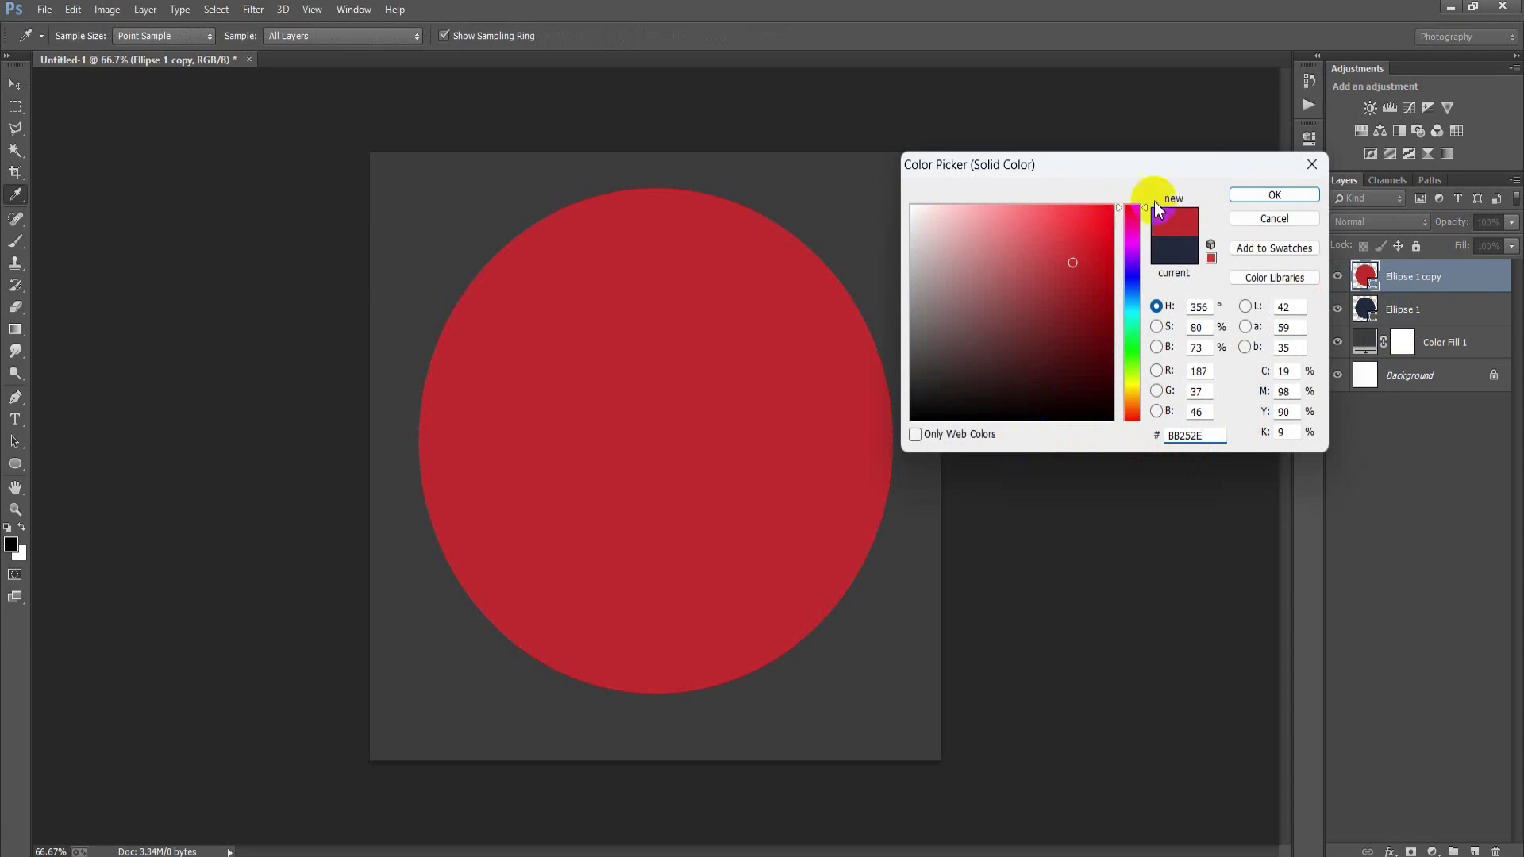
pyautogui.click(1262, 198)
pyautogui.hotkey('ctrl', 't')
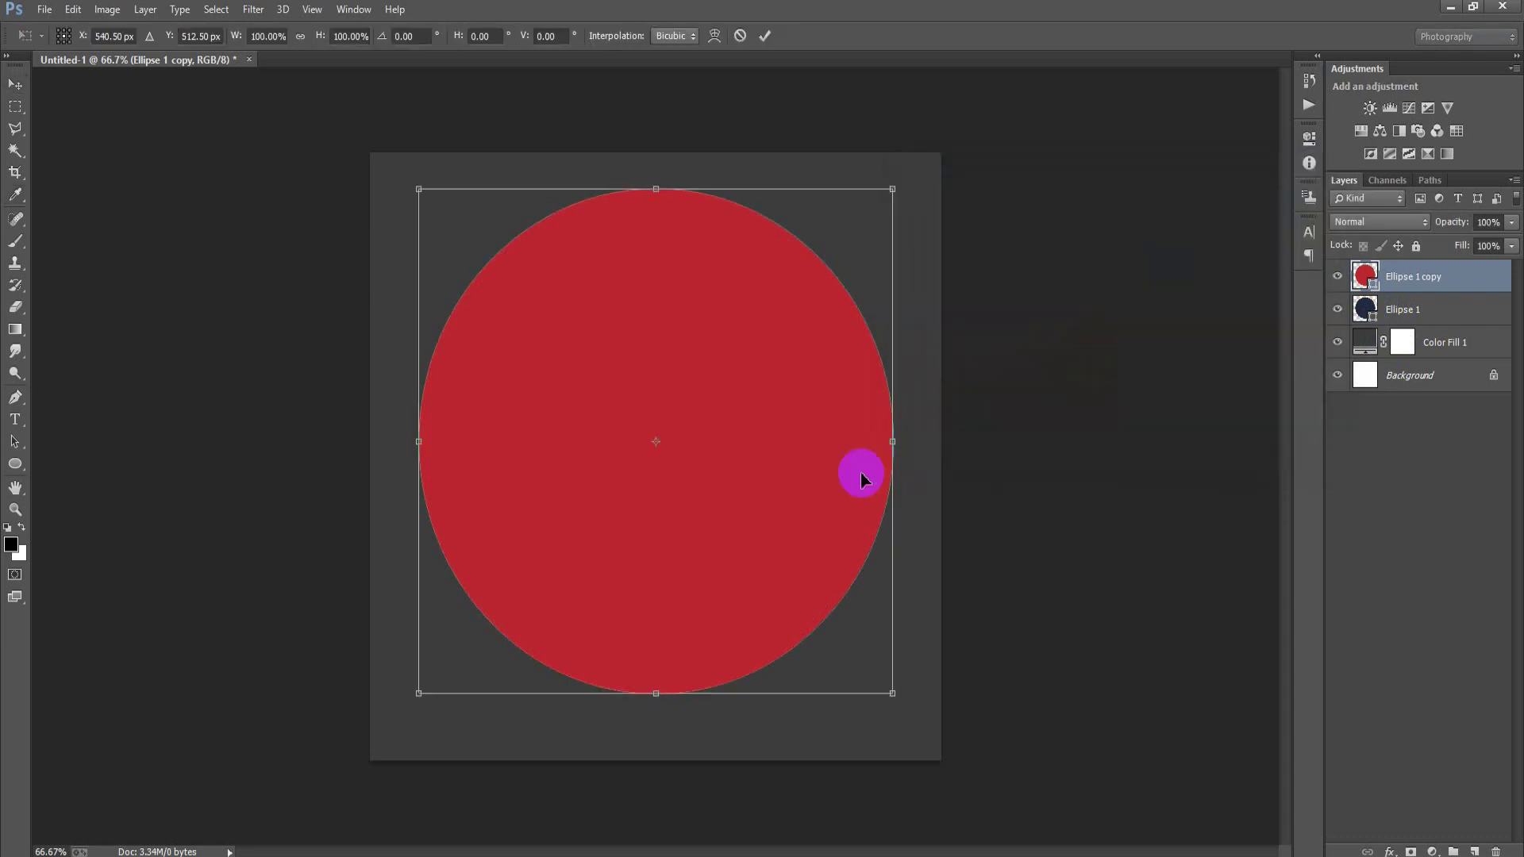
pyautogui.moveTo(892, 692); pyautogui.dragTo(858, 649)
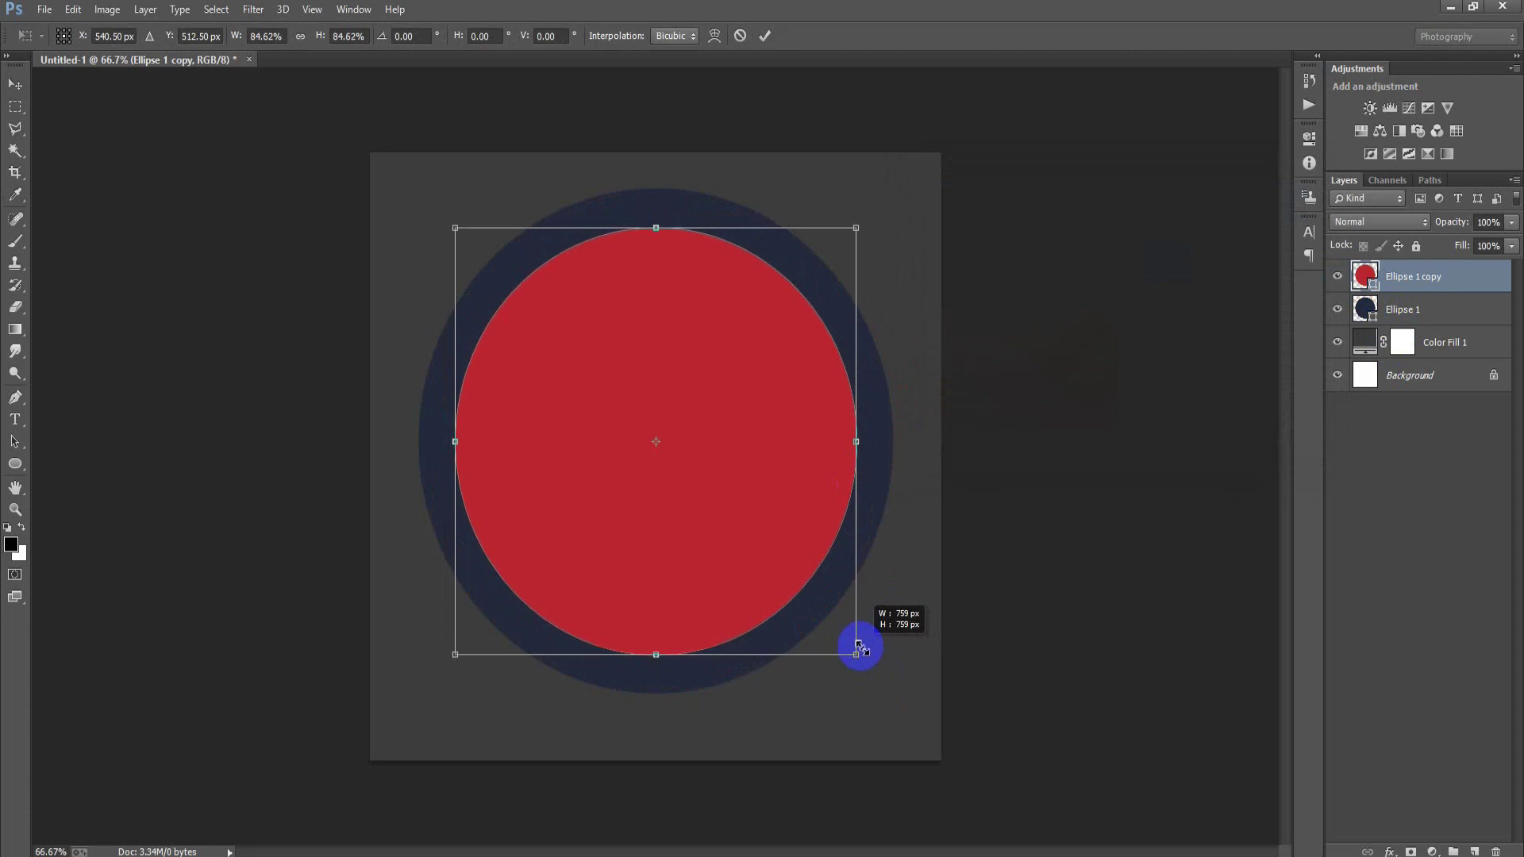
pyautogui.click(764, 36)
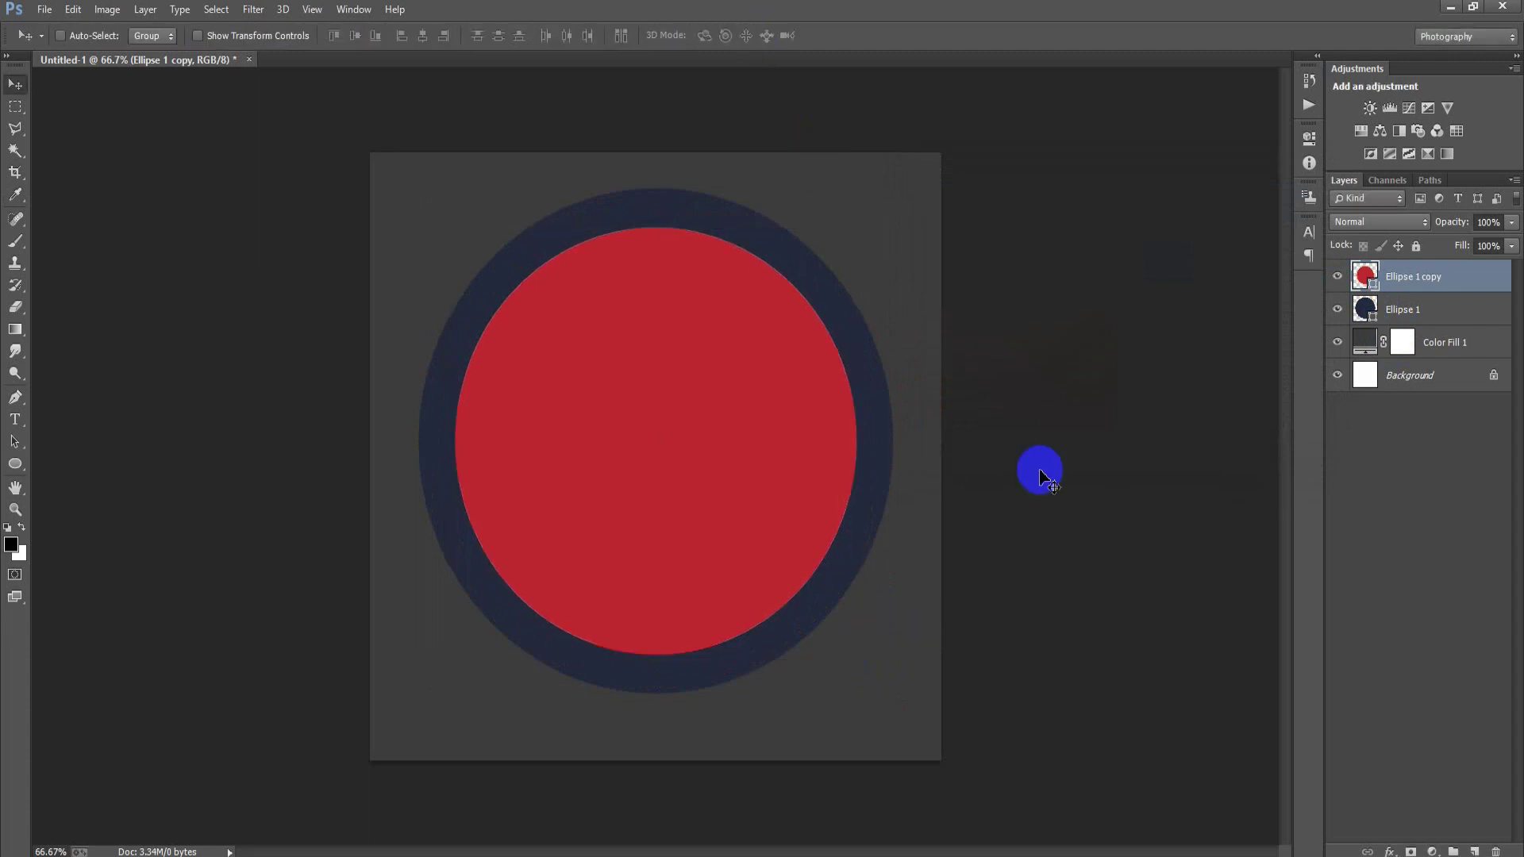
pyautogui.hotkey('ctrl', 'j')
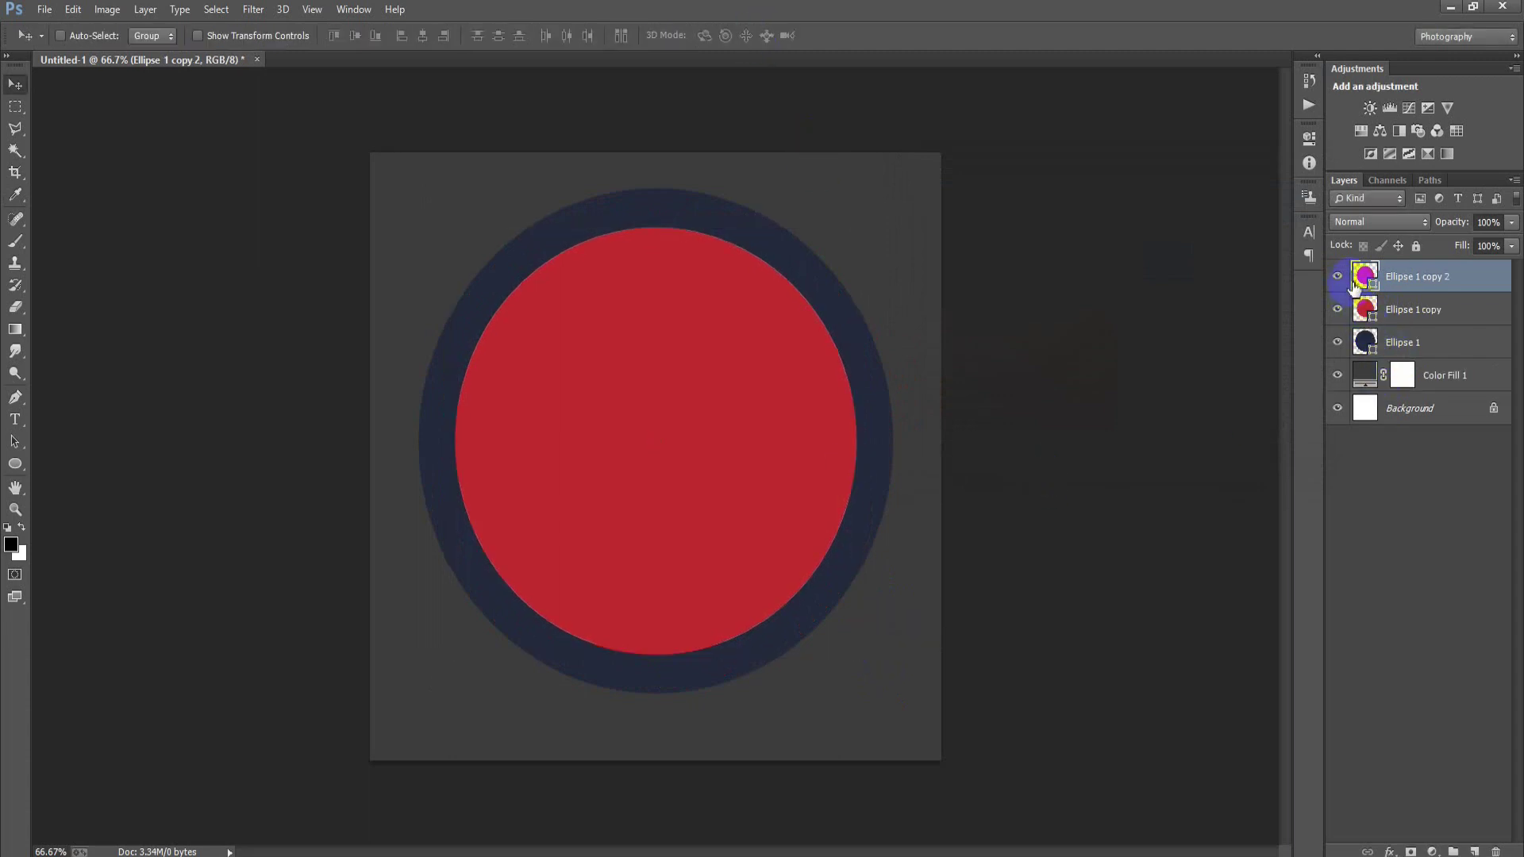
# Recolour Ellipse 1 copy 2 orange-red F22F00, shrink it inside the red ring, and duplicate it
pyautogui.doubleClick(1362, 278)
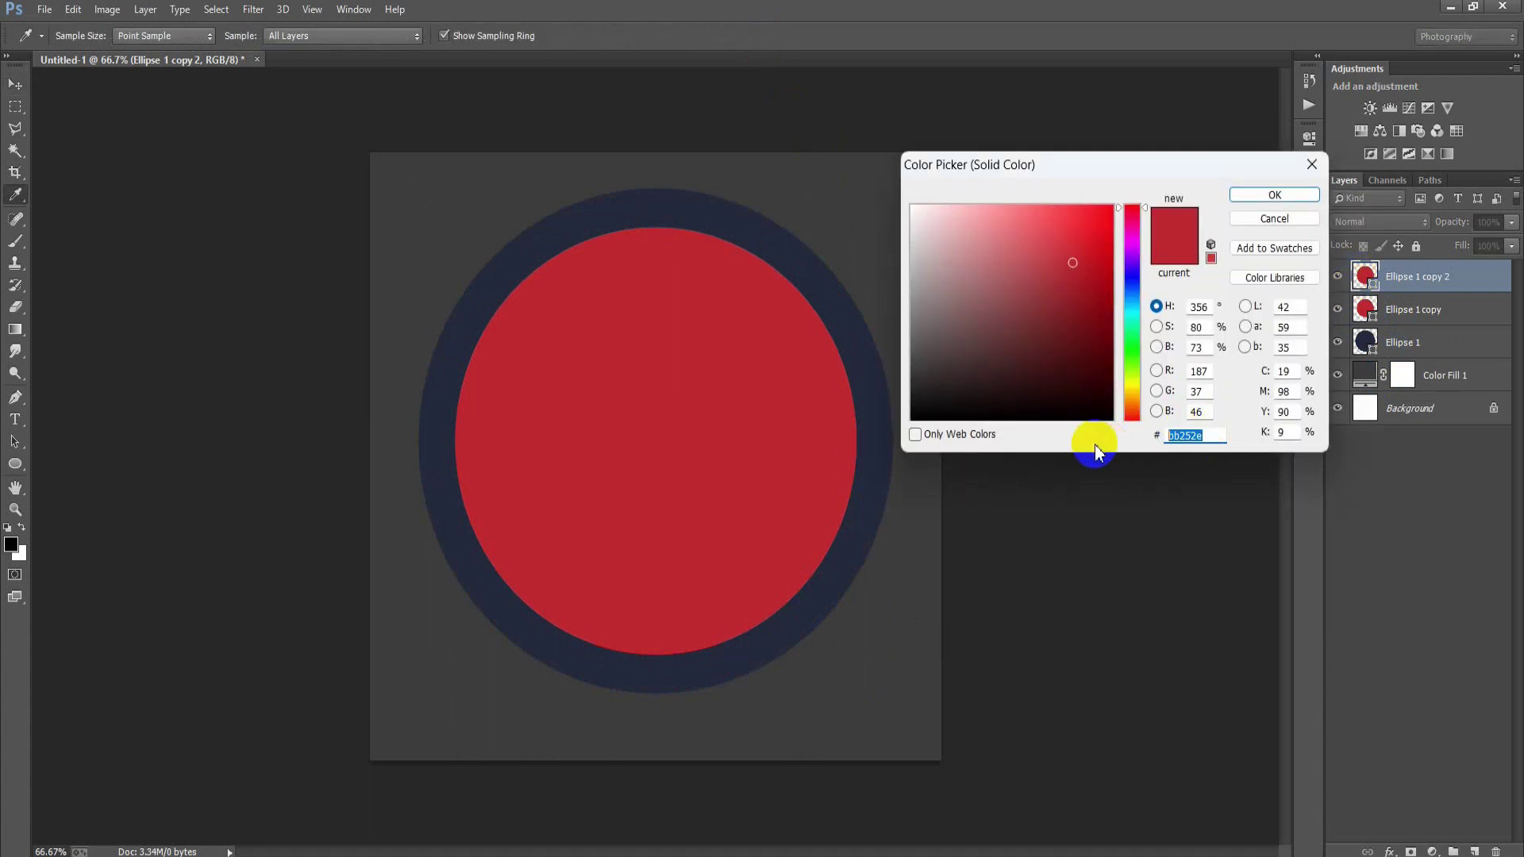
pyautogui.write('F2')
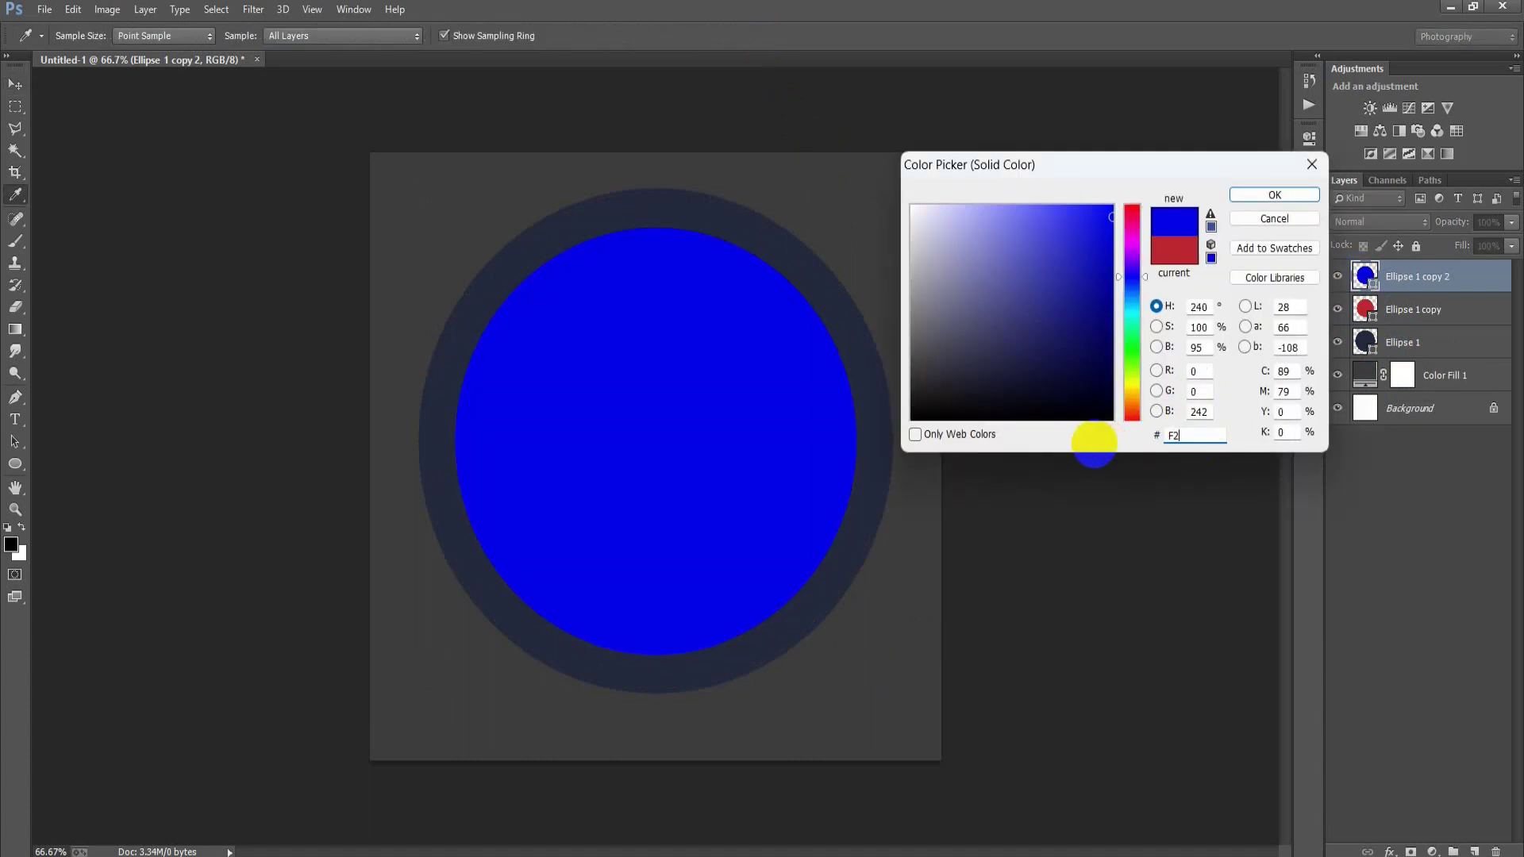
pyautogui.write('2F00')
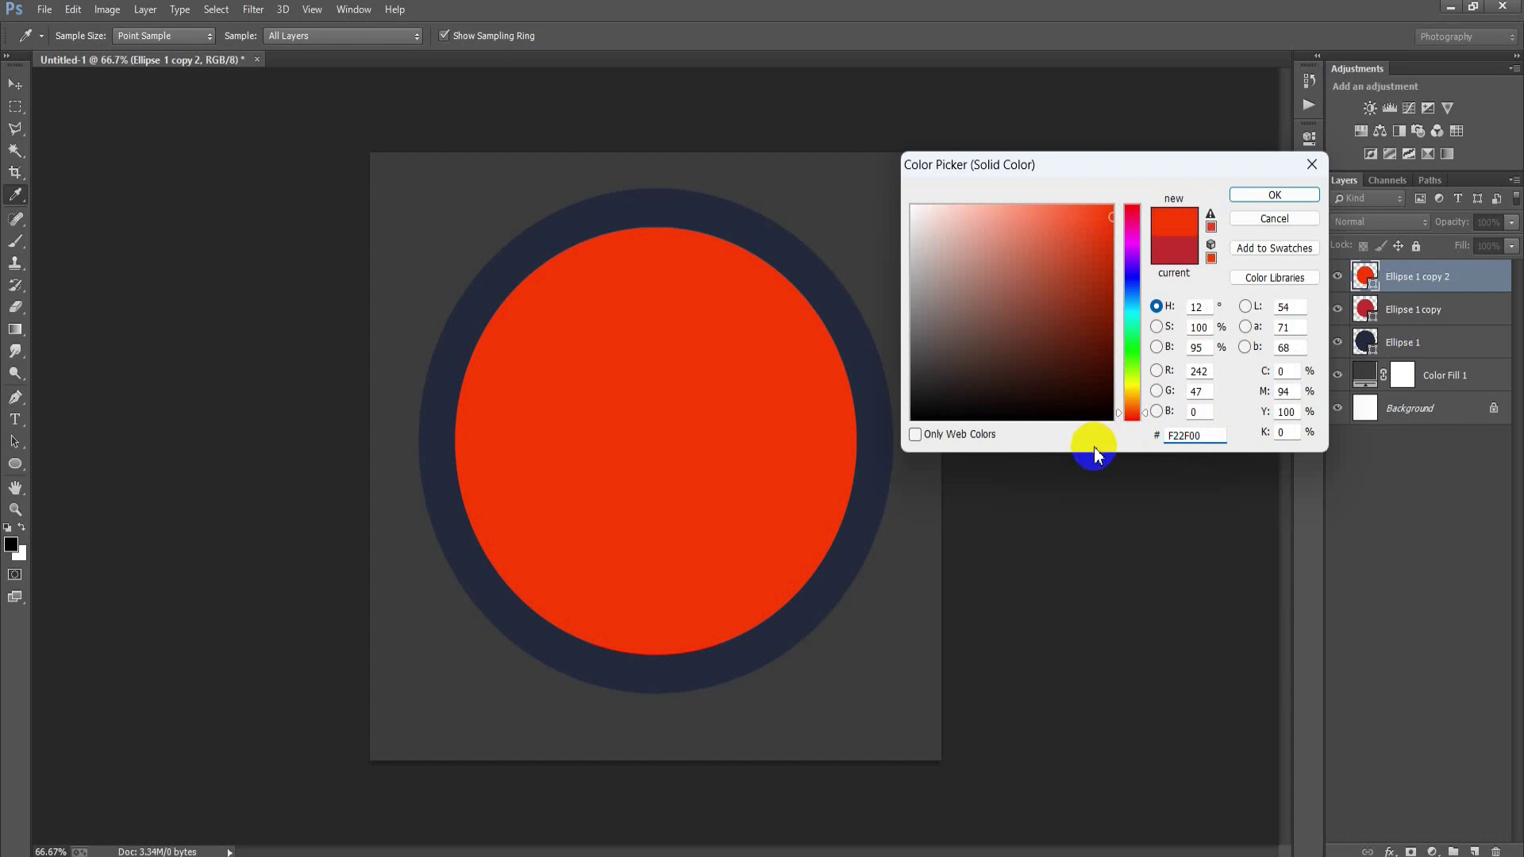
pyautogui.click(1277, 195)
pyautogui.hotkey('ctrl', 't')
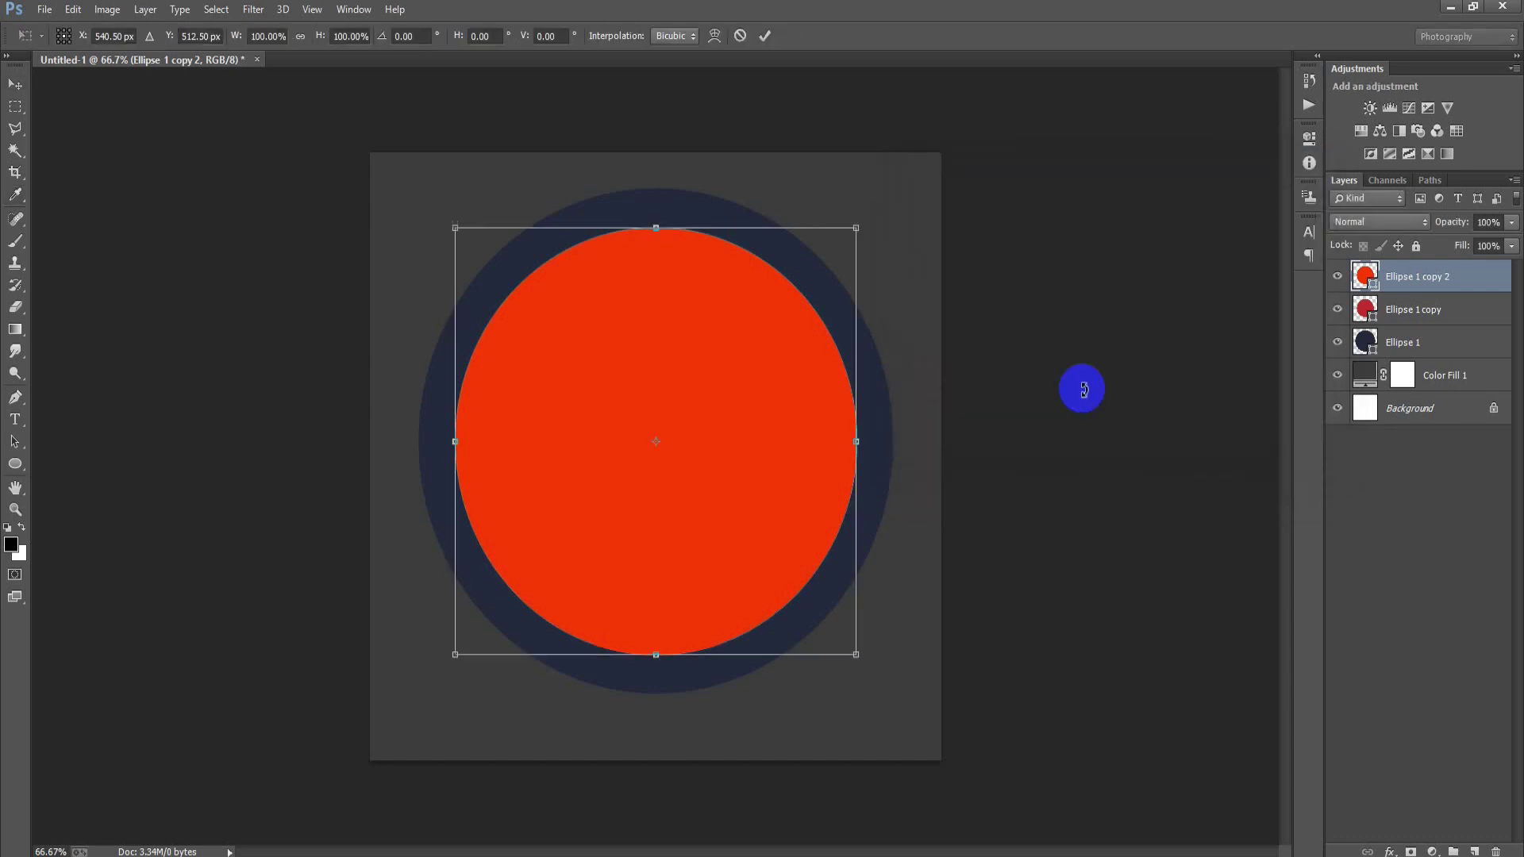
pyautogui.moveTo(855, 655); pyautogui.dragTo(821, 615)
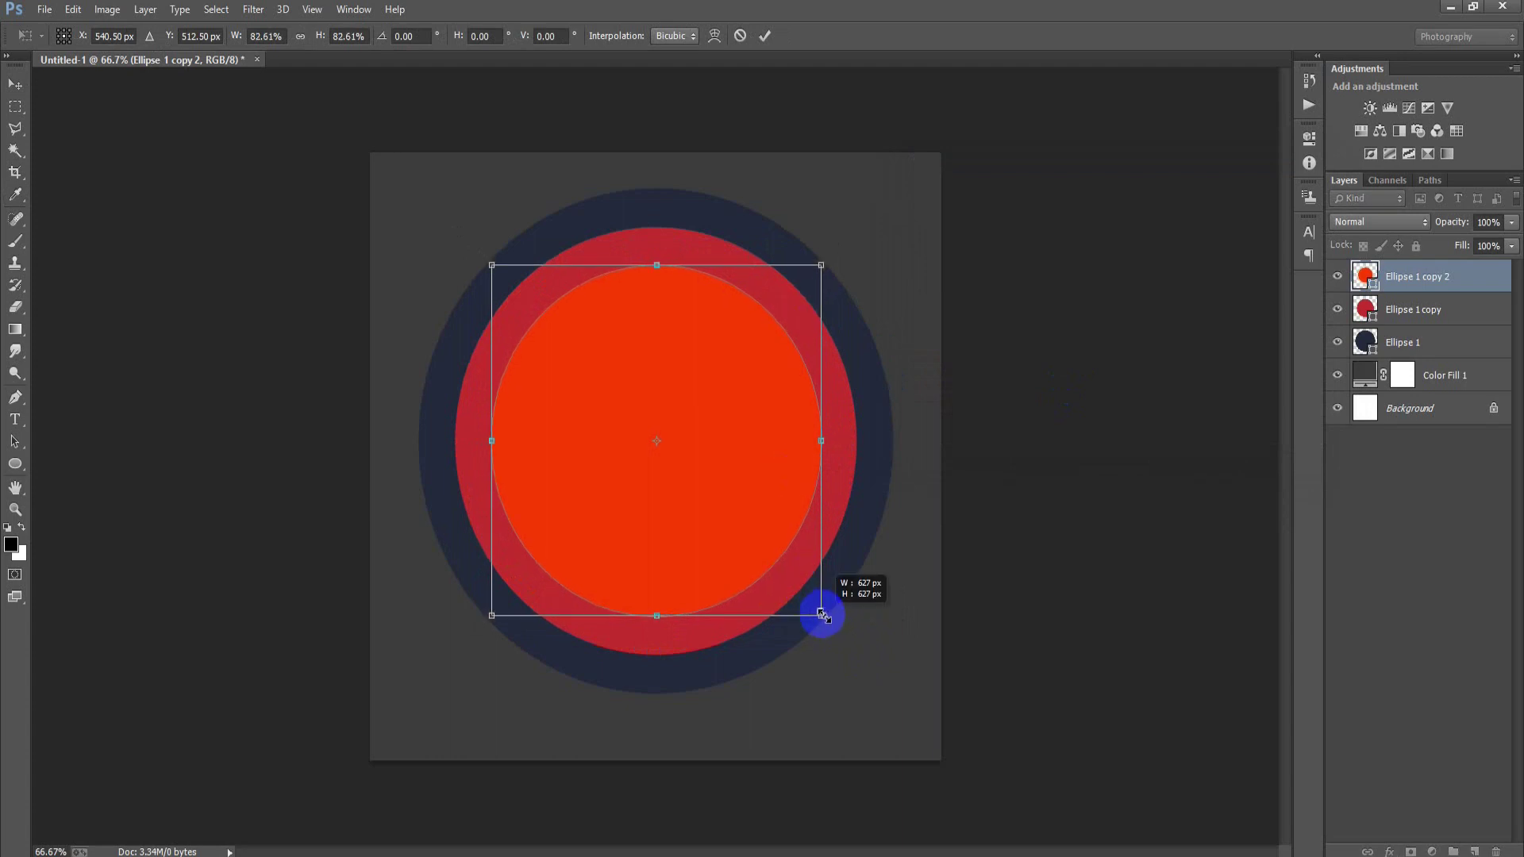
pyautogui.click(764, 36)
pyautogui.hotkey('ctrl', 'j')
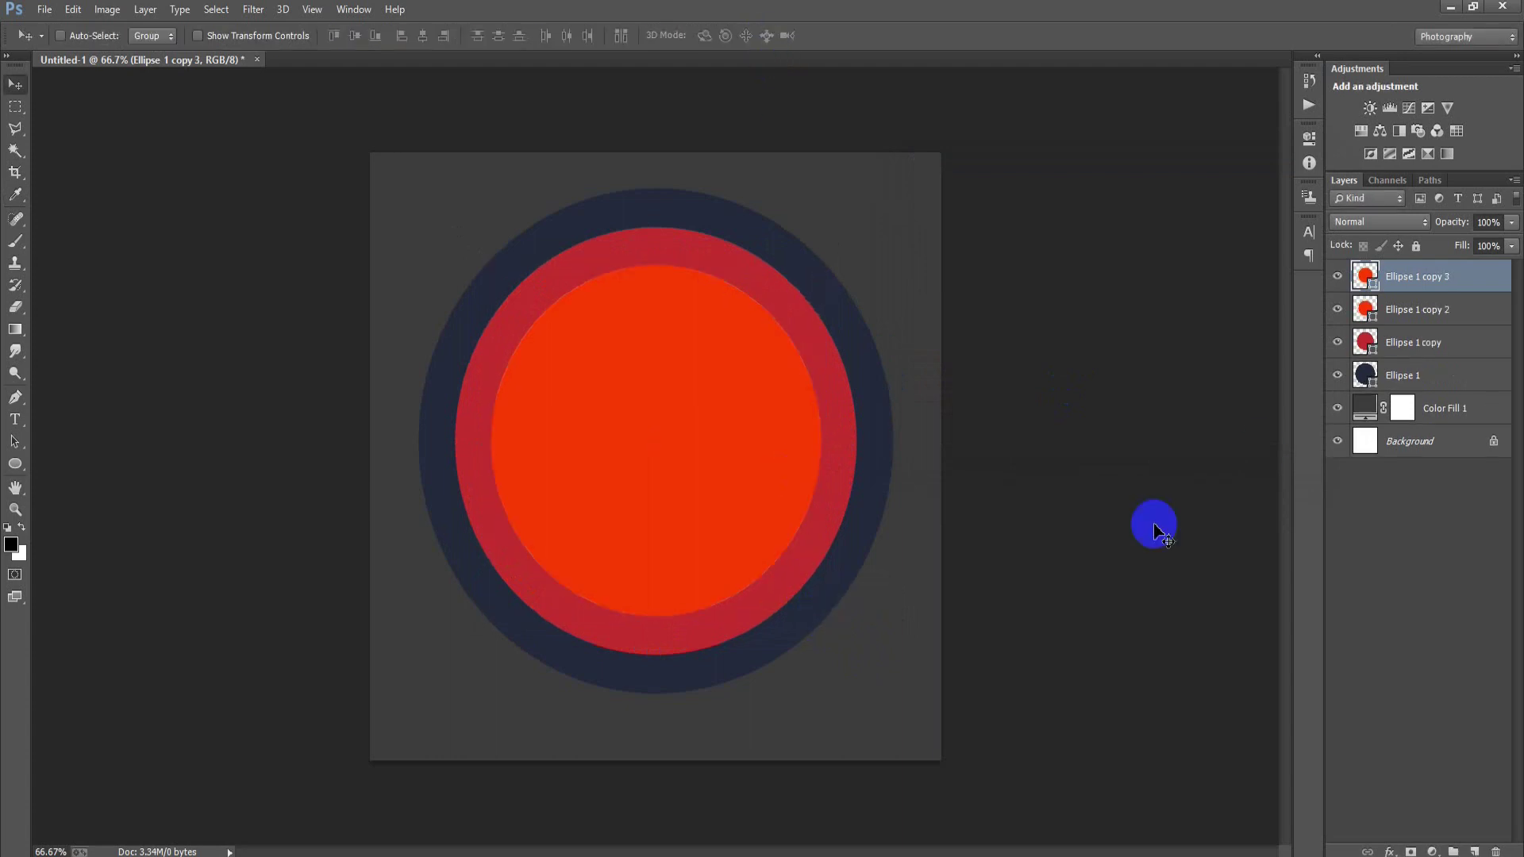
# Recolour Ellipse 1 copy 3 orange FF9926, shrink it to about 79%, then select all four circles
pyautogui.doubleClick(1365, 278)
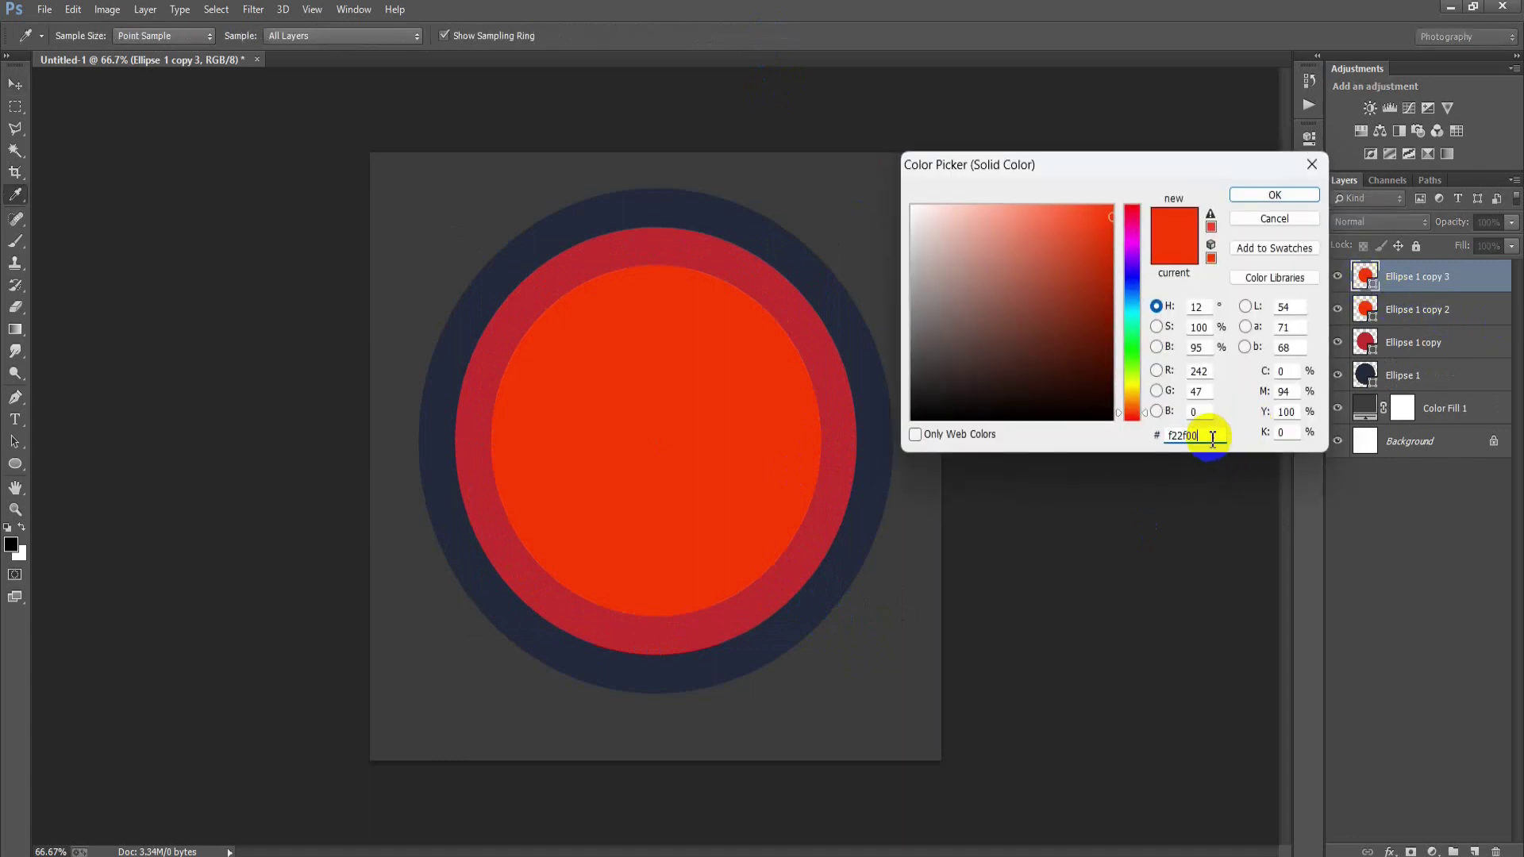
pyautogui.write('FF')
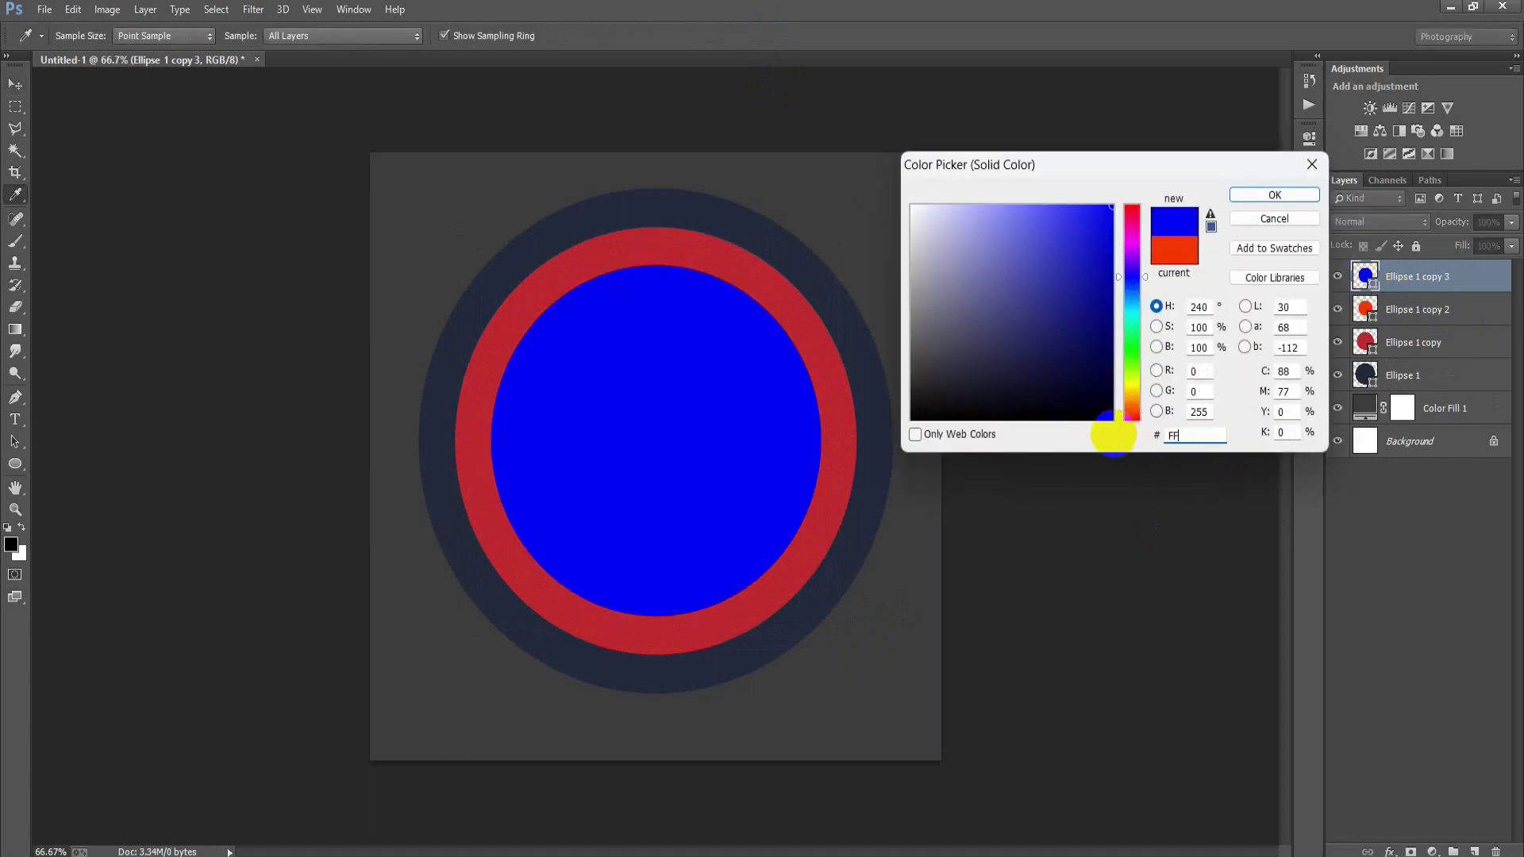
pyautogui.write('9926')
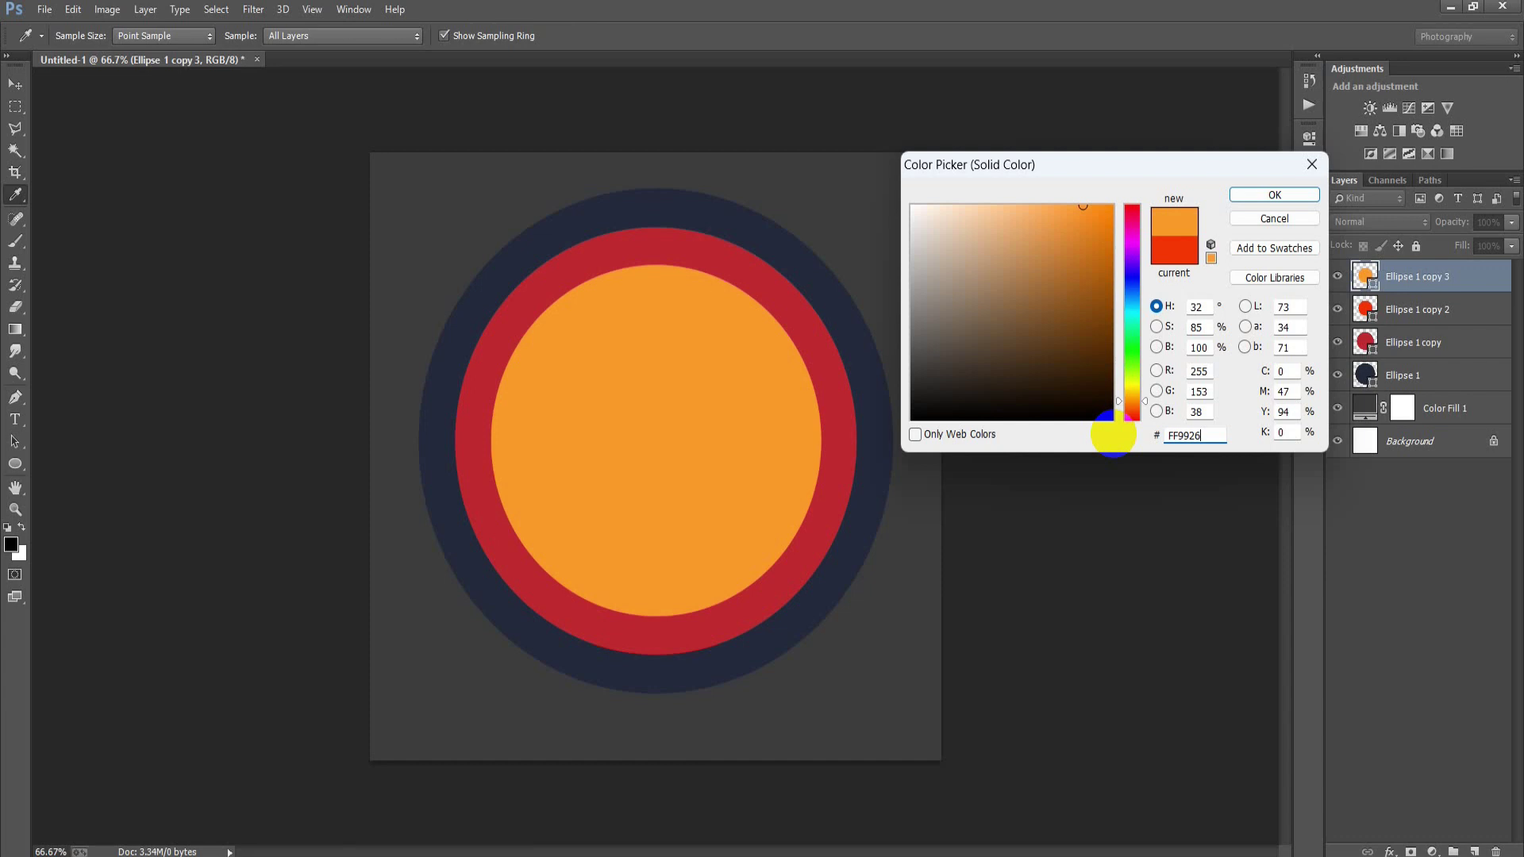
pyautogui.click(1264, 195)
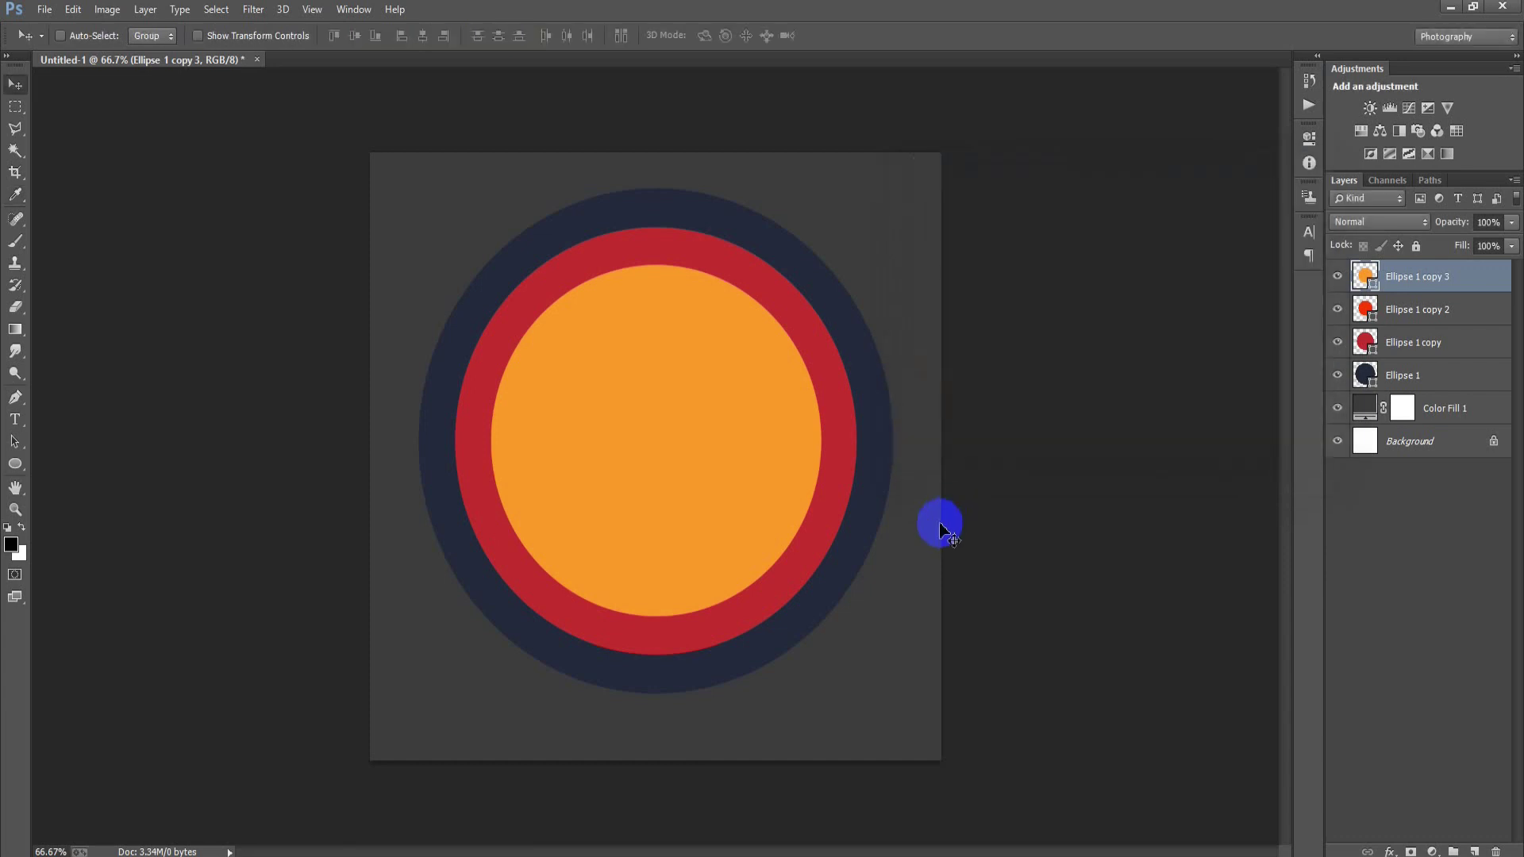
pyautogui.hotkey('ctrl', 't')
pyautogui.moveTo(820, 615); pyautogui.dragTo(788, 579)
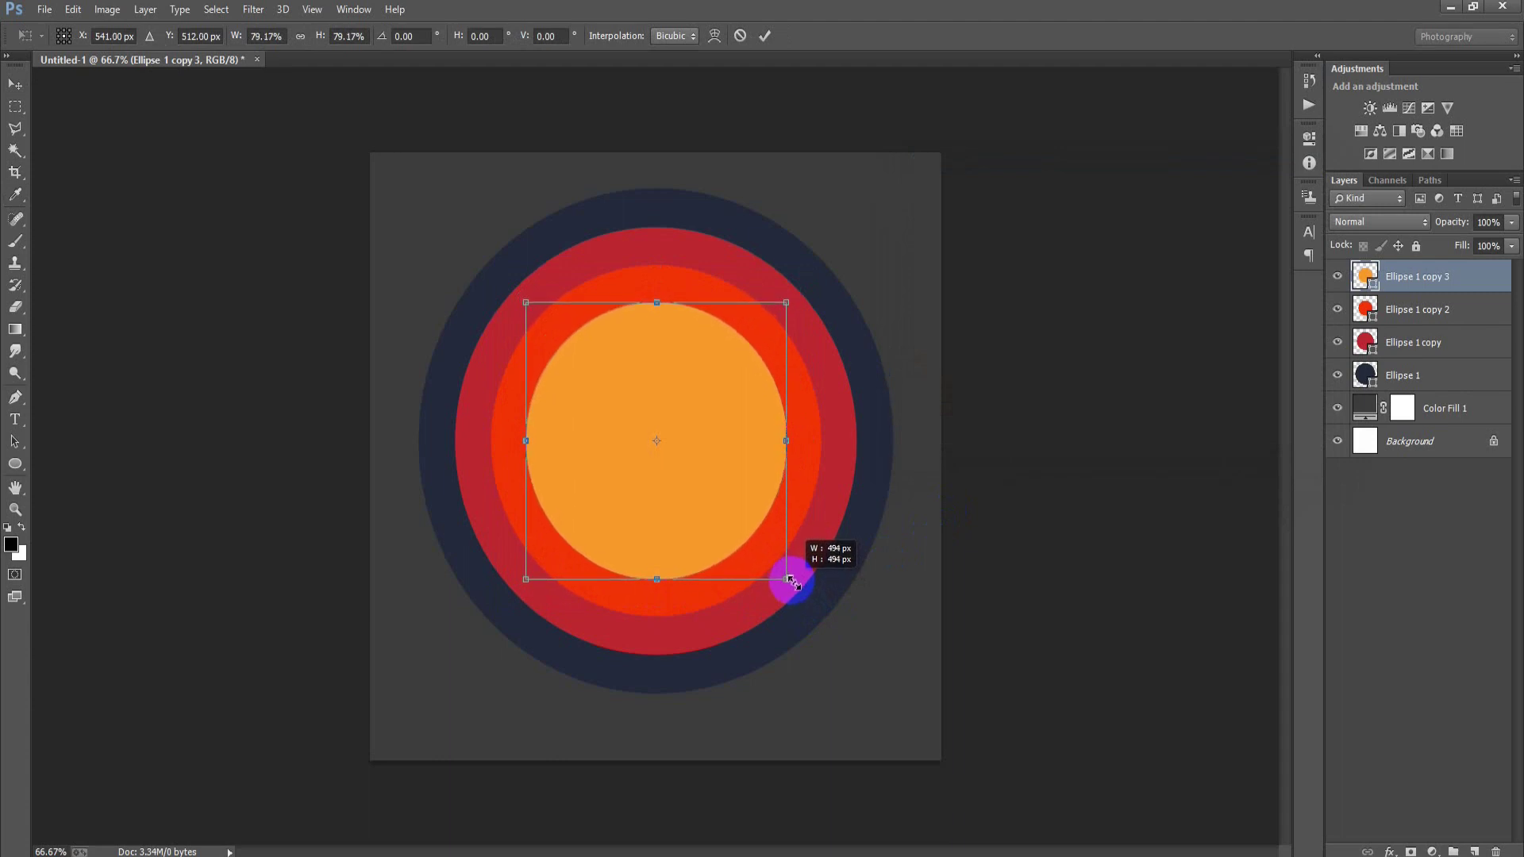
pyautogui.click(764, 35)
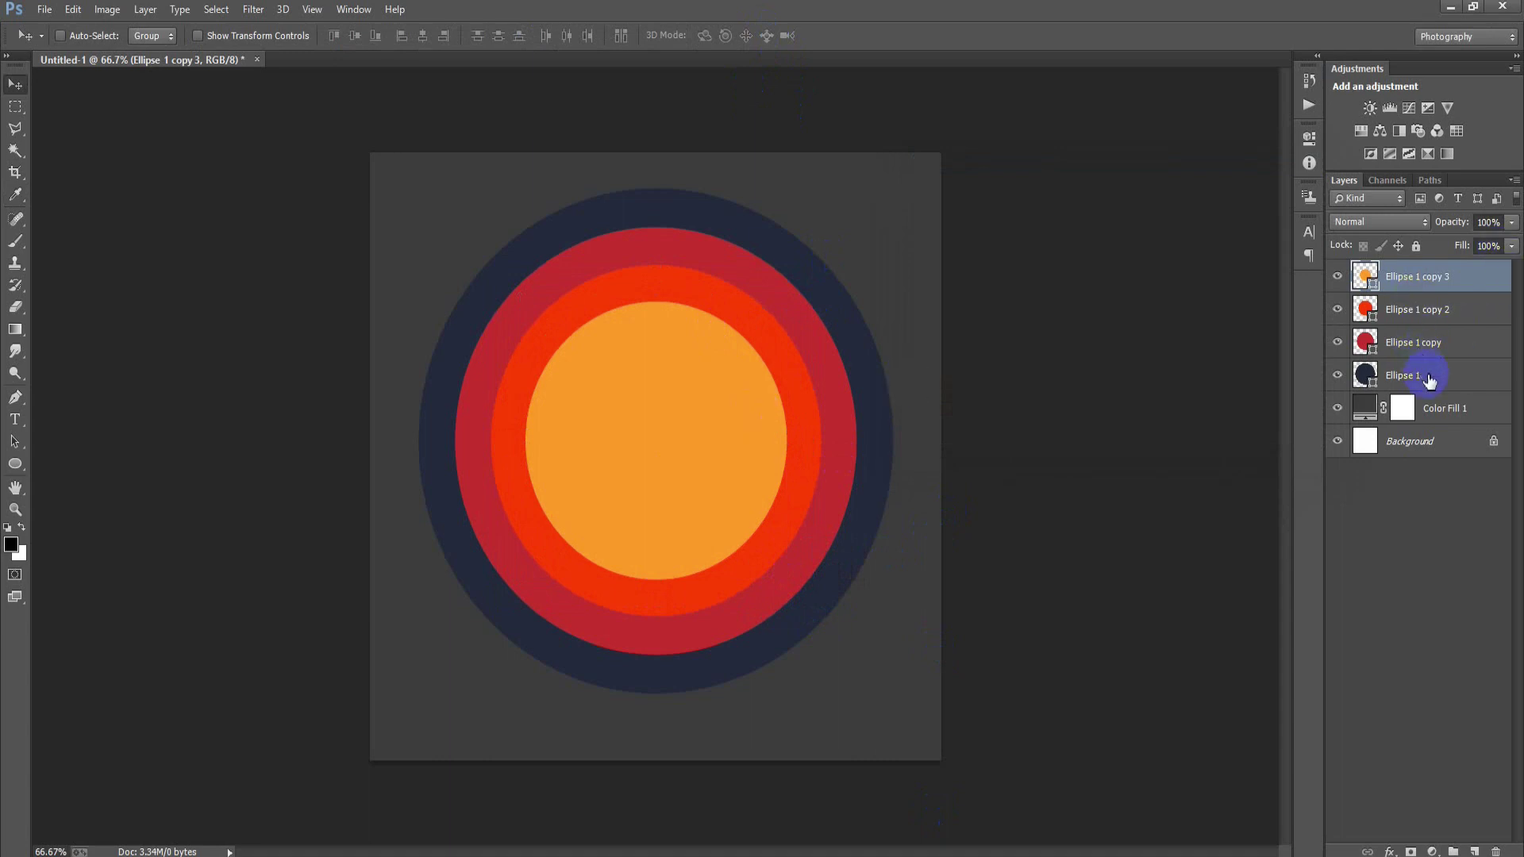
pyautogui.keyDown('shift'); pyautogui.click(1428, 381); pyautogui.keyUp('shift')
# Rasterize the four circle layers and merge them into one layer
pyautogui.rightClick(1435, 306)
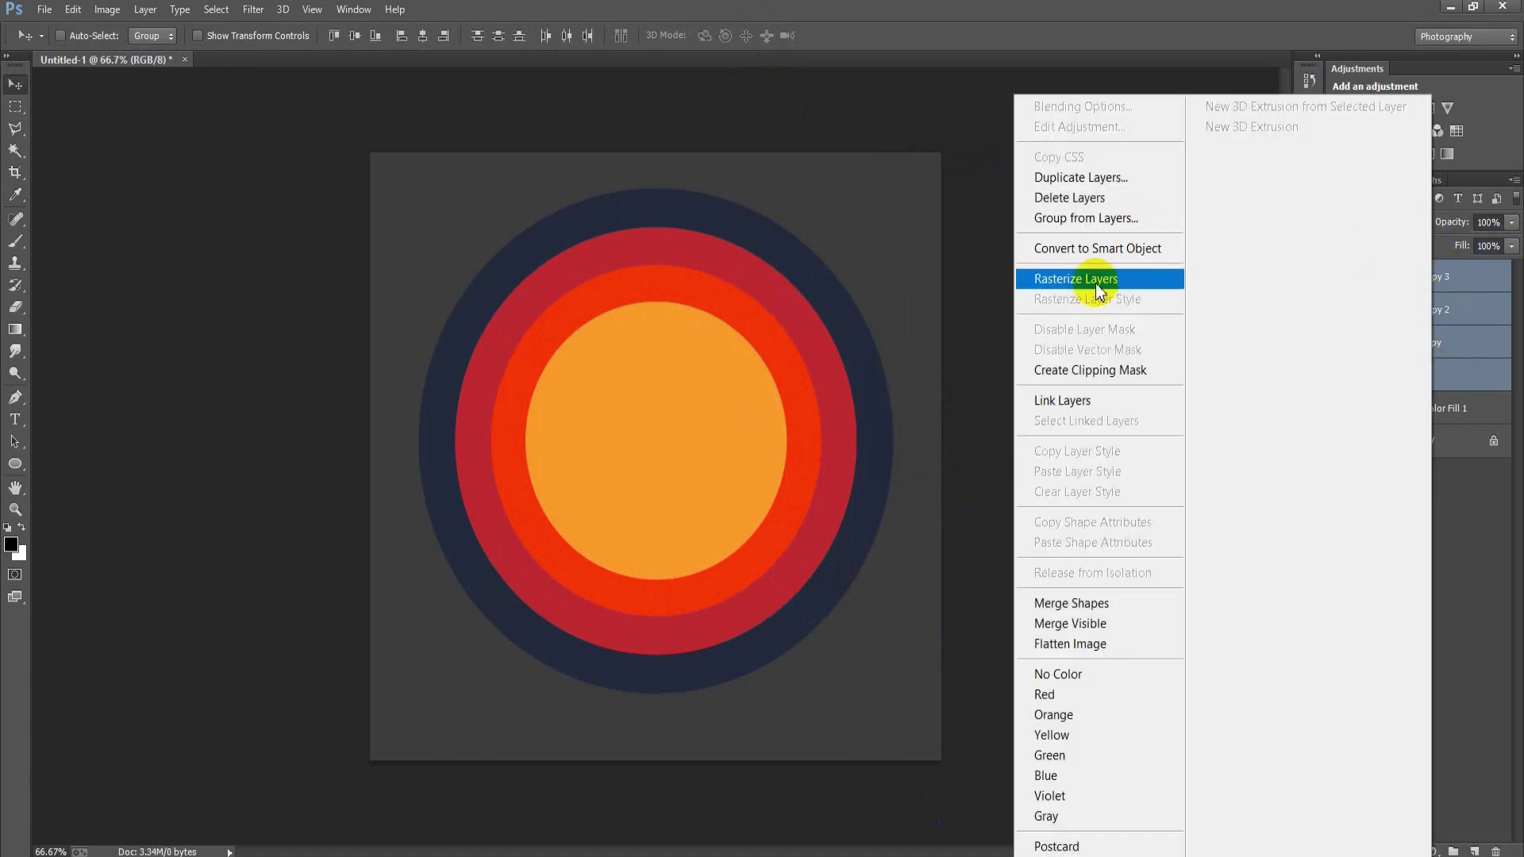
pyautogui.click(1091, 279)
pyautogui.hotkey('ctrl', 'e')
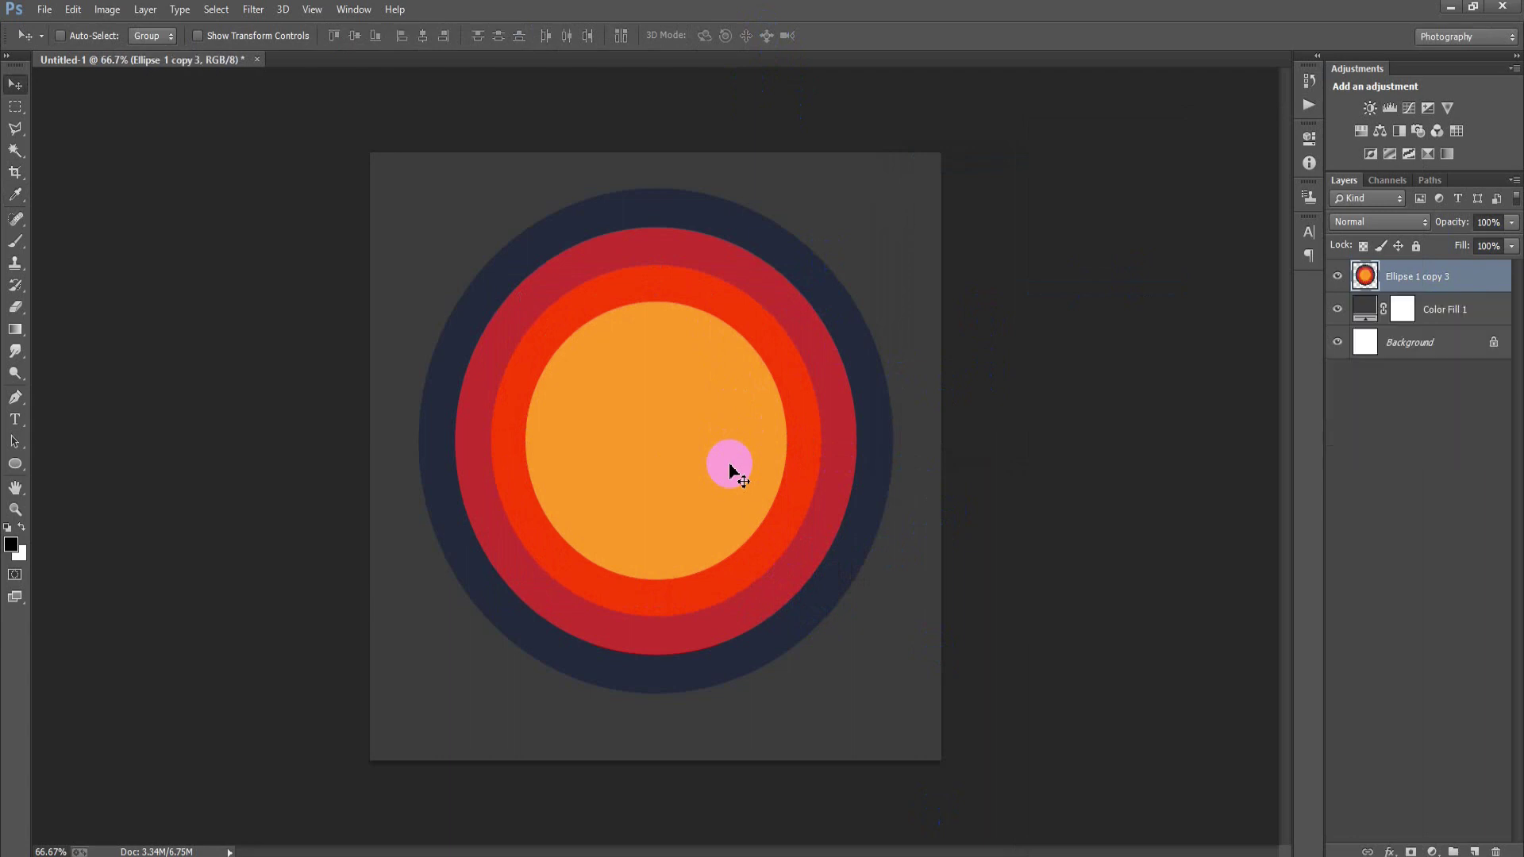
# Scale the merged circles to about 76%, move them up, and bring up Place Linked
pyautogui.hotkey('ctrl', 't')
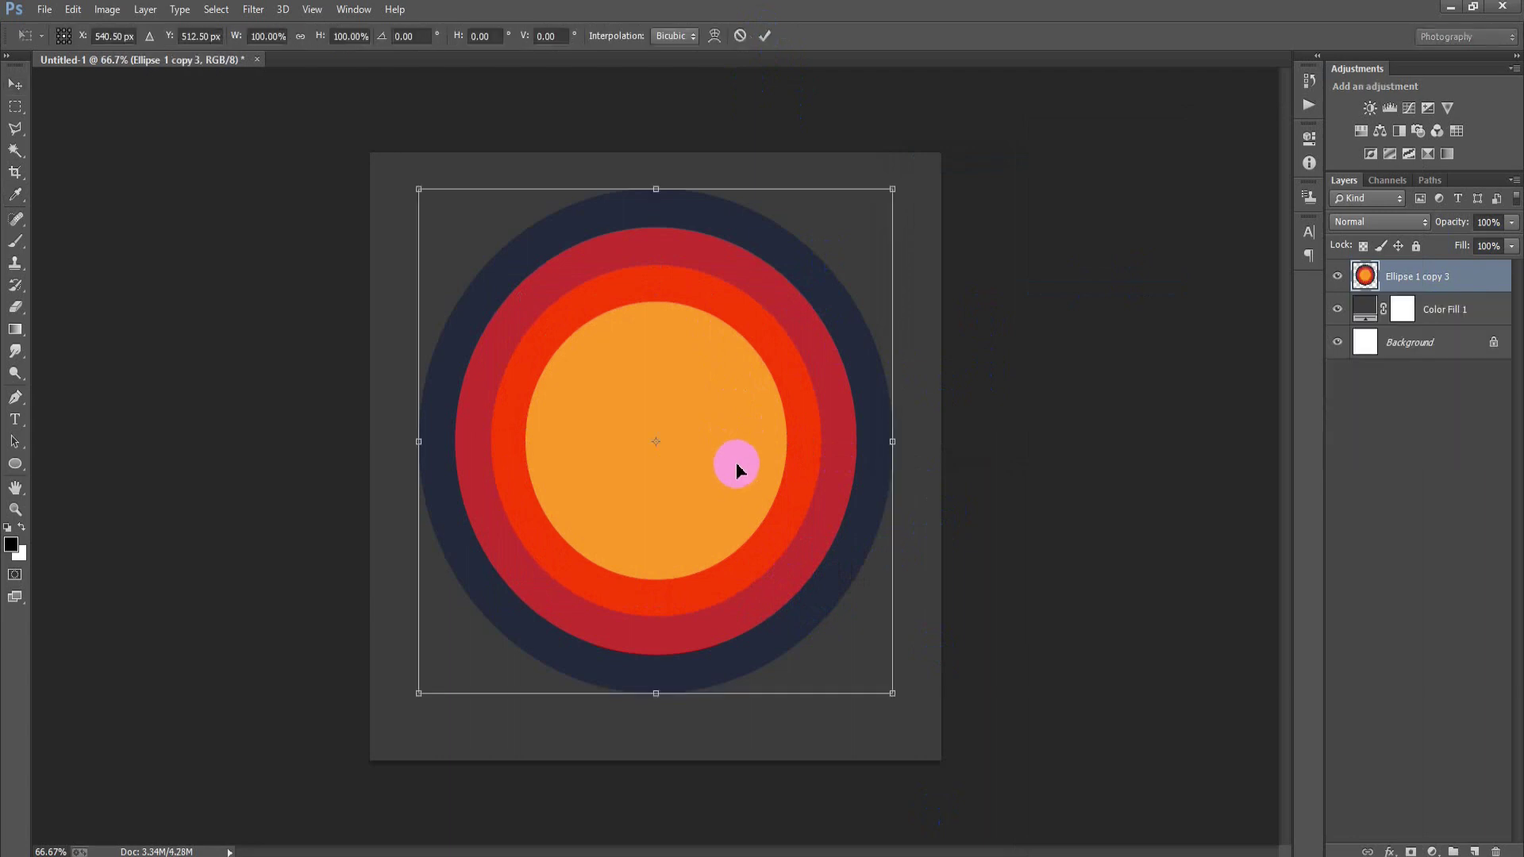
pyautogui.moveTo(888, 695); pyautogui.dragTo(836, 639)
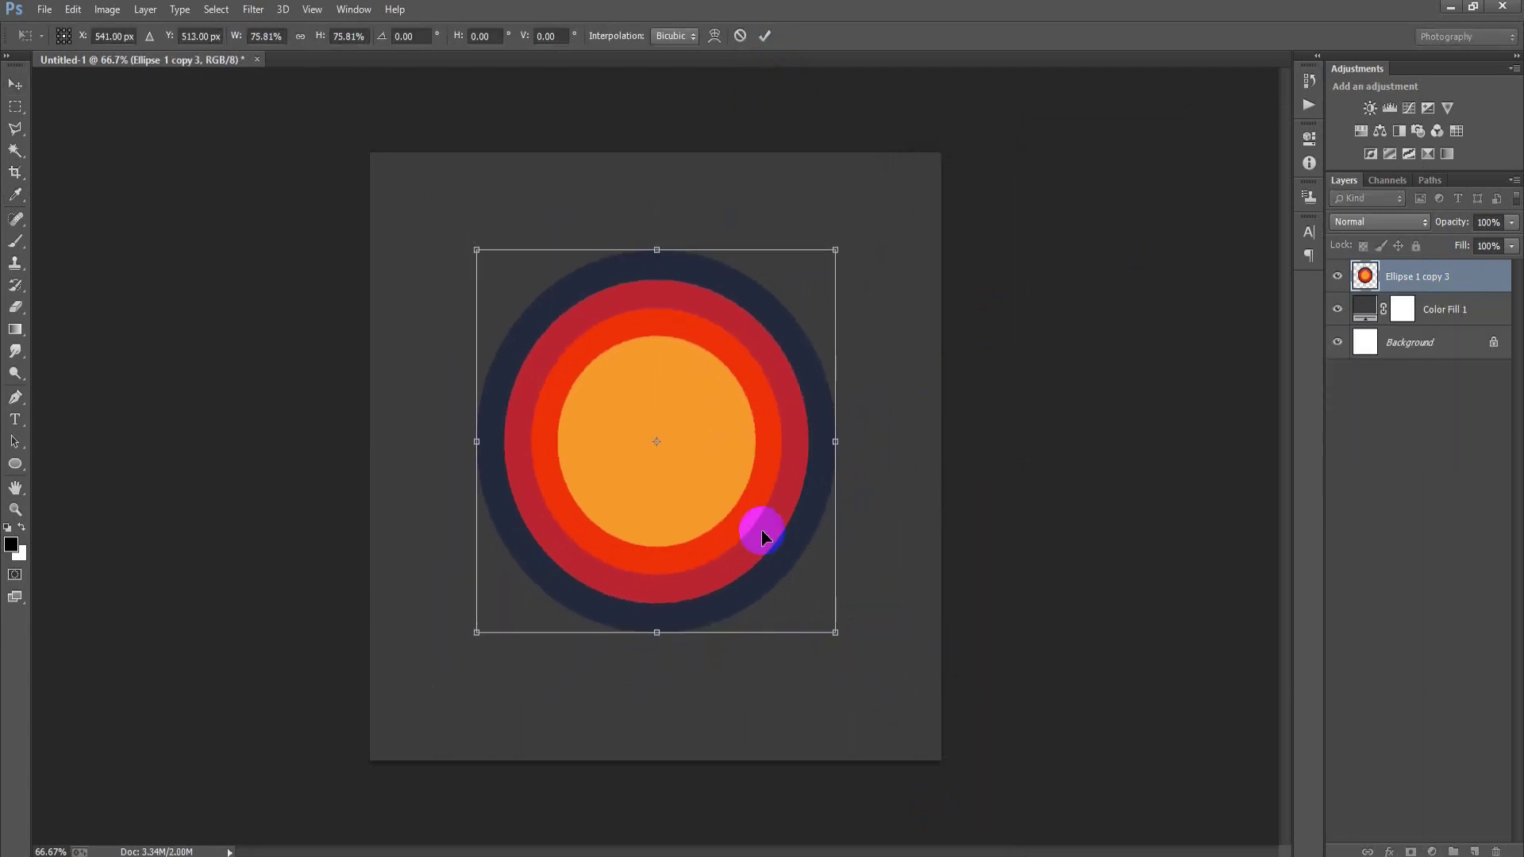
pyautogui.moveTo(761, 534); pyautogui.dragTo(766, 509)
pyautogui.click(764, 36)
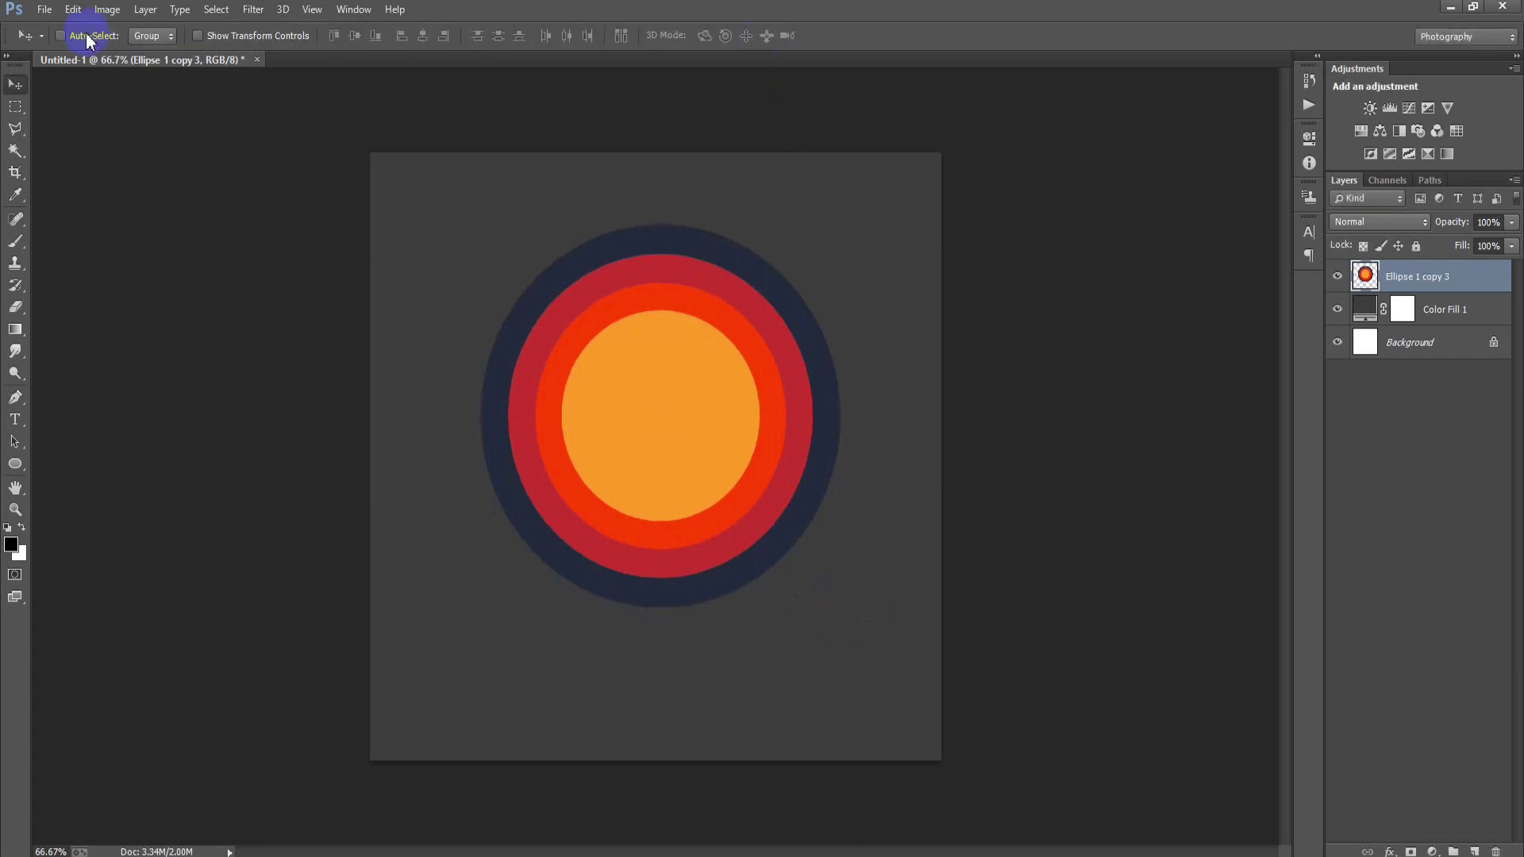
pyautogui.click(38, 12)
pyautogui.click(119, 333)
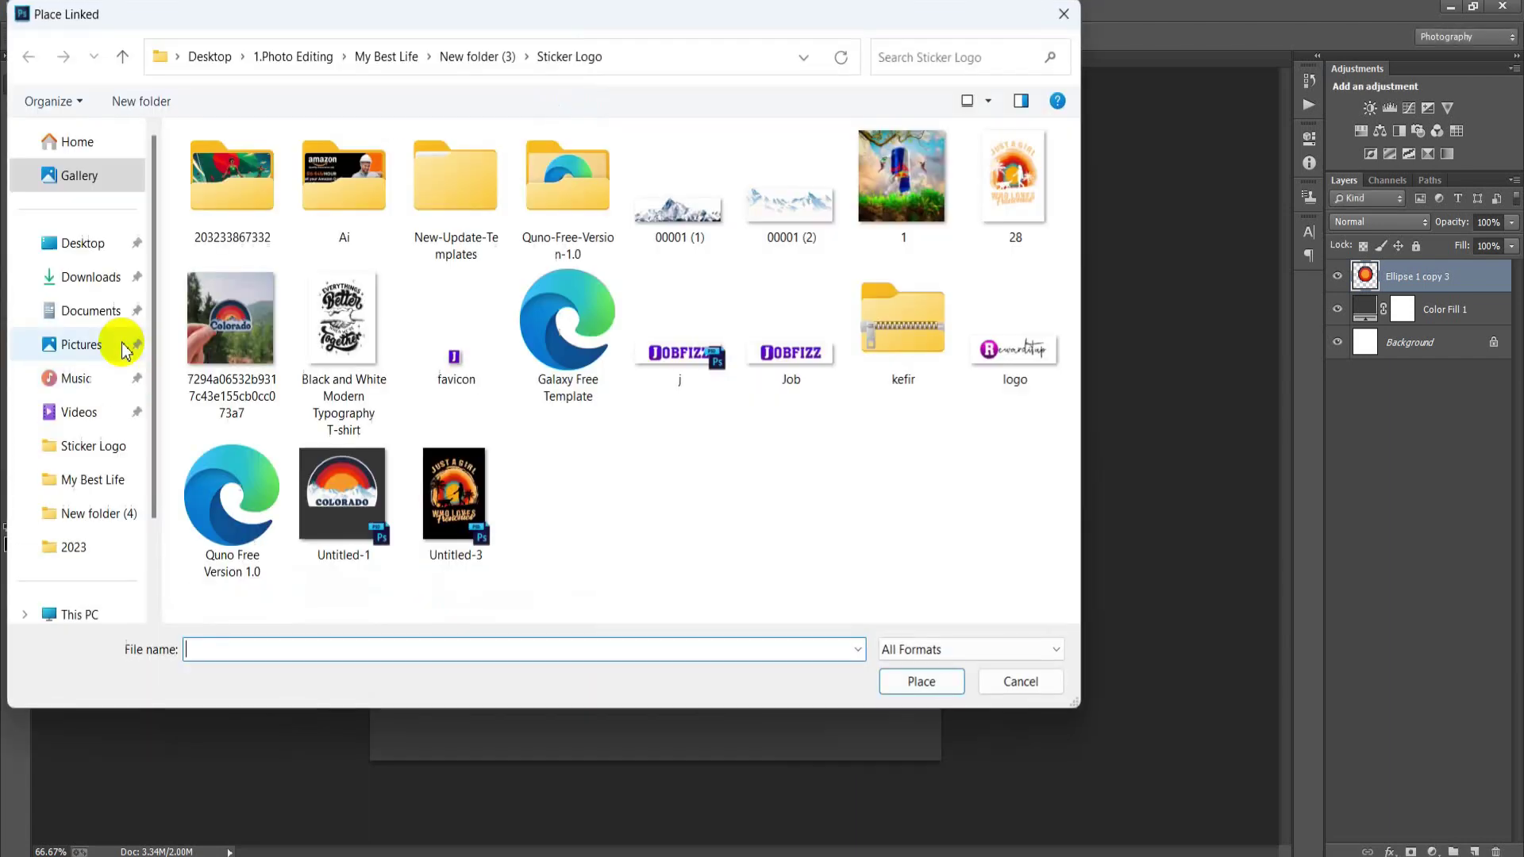
# Place the 00001 (2) mountain image, scaled down and positioned across the middle of the rings
pyautogui.doubleClick(787, 216)
pyautogui.moveTo(937, 560); pyautogui.dragTo(852, 526)
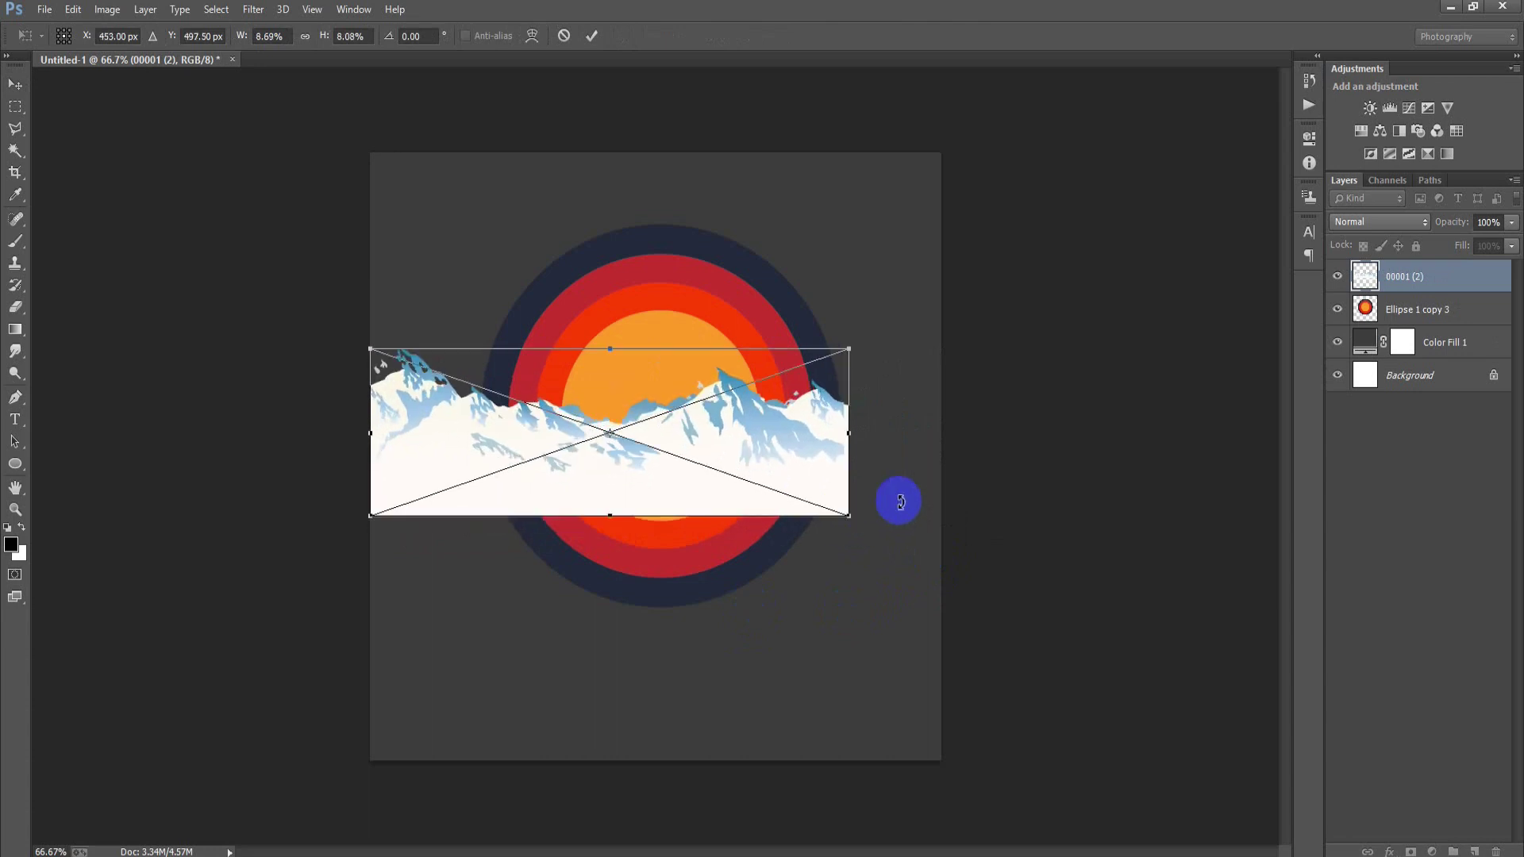
pyautogui.moveTo(840, 487); pyautogui.dragTo(887, 511)
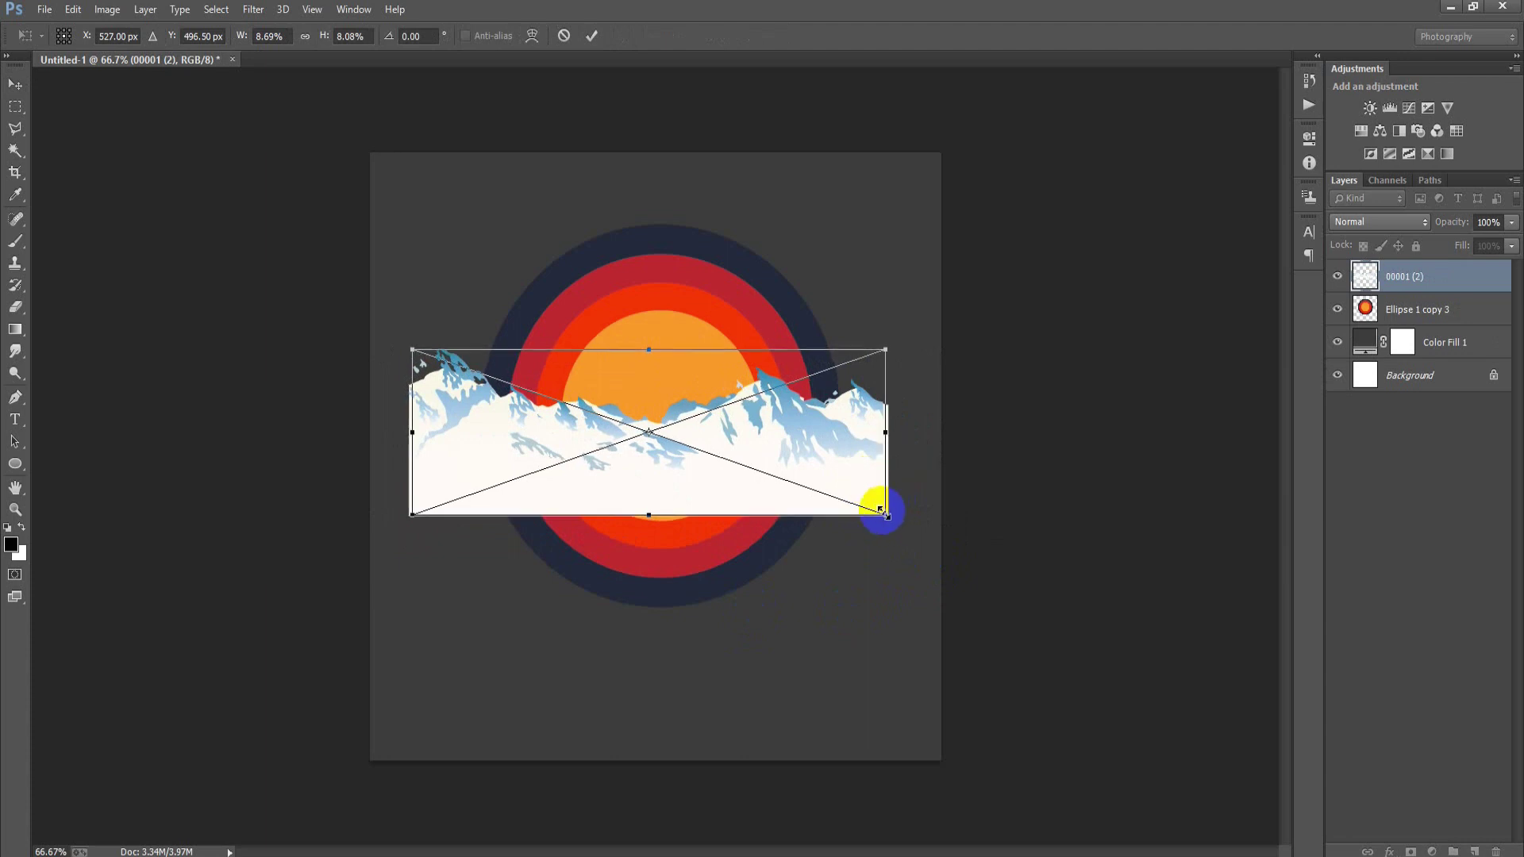
pyautogui.moveTo(887, 512); pyautogui.dragTo(844, 496)
pyautogui.moveTo(795, 448); pyautogui.dragTo(807, 460)
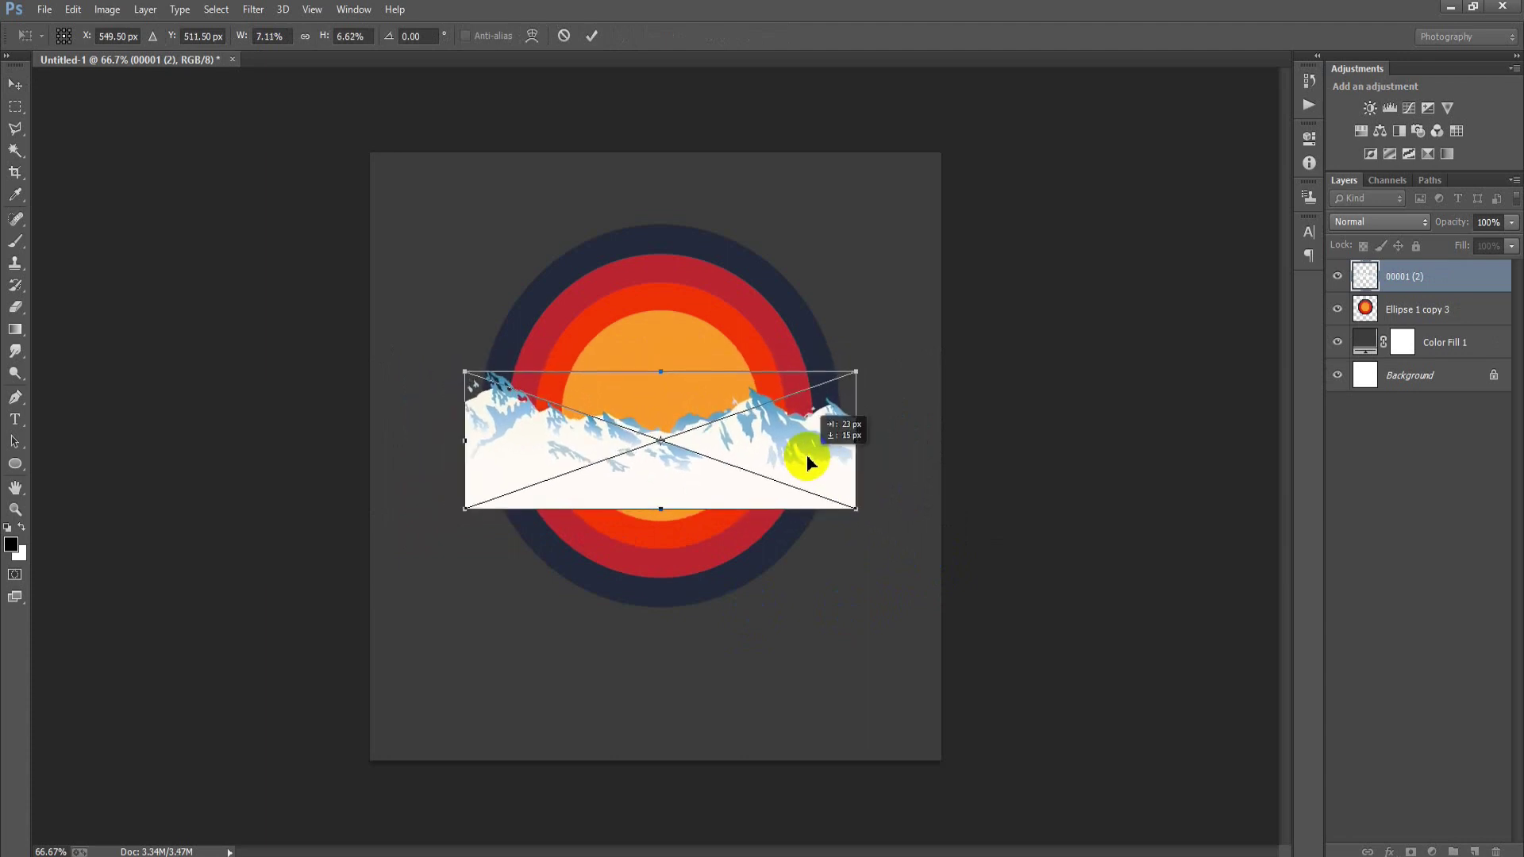
pyautogui.moveTo(856, 508); pyautogui.dragTo(842, 504)
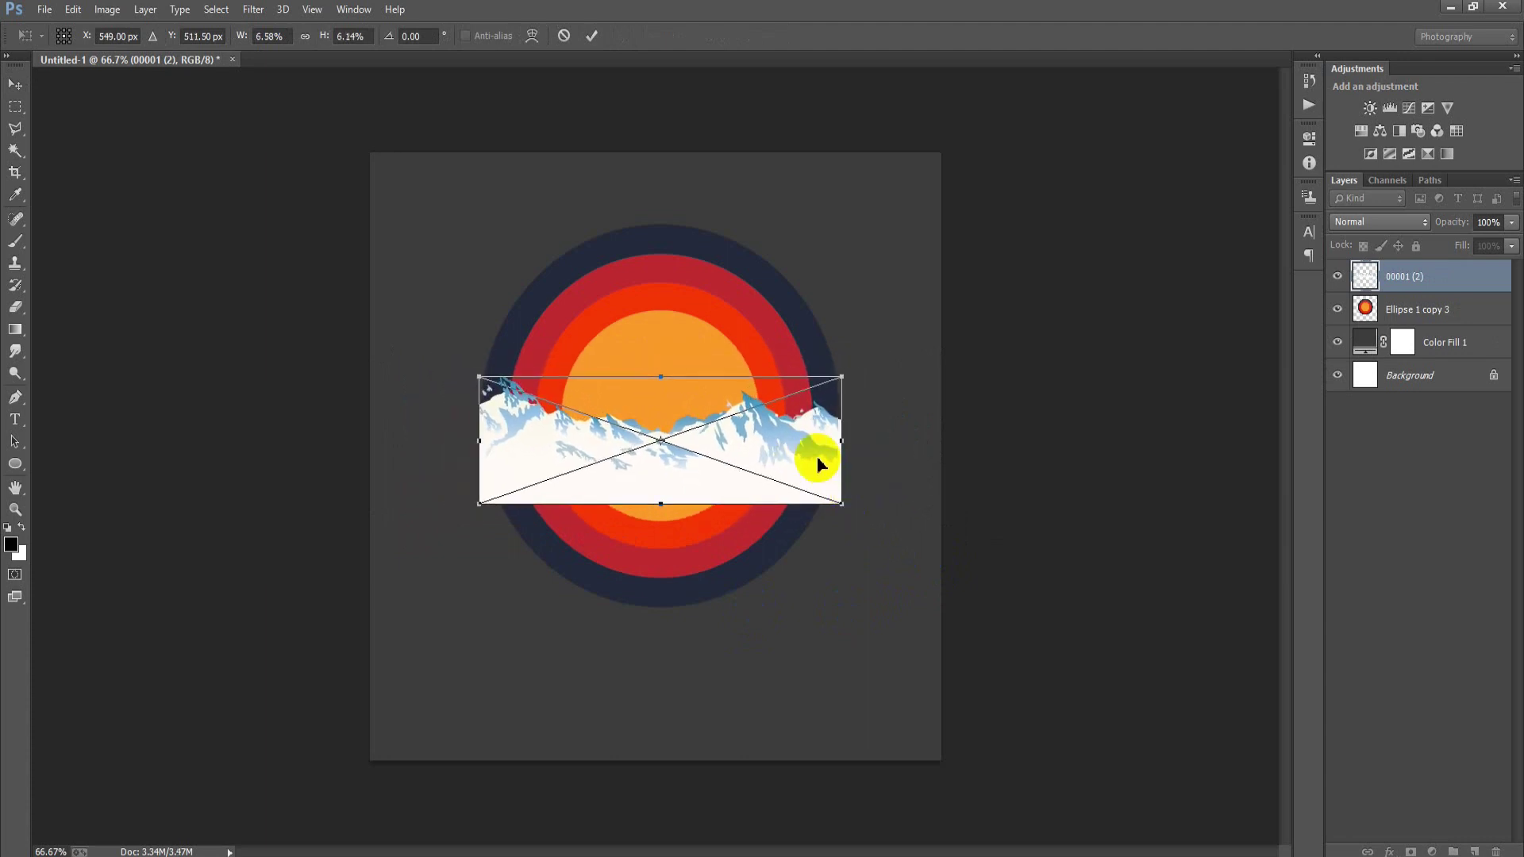
pyautogui.click(593, 37)
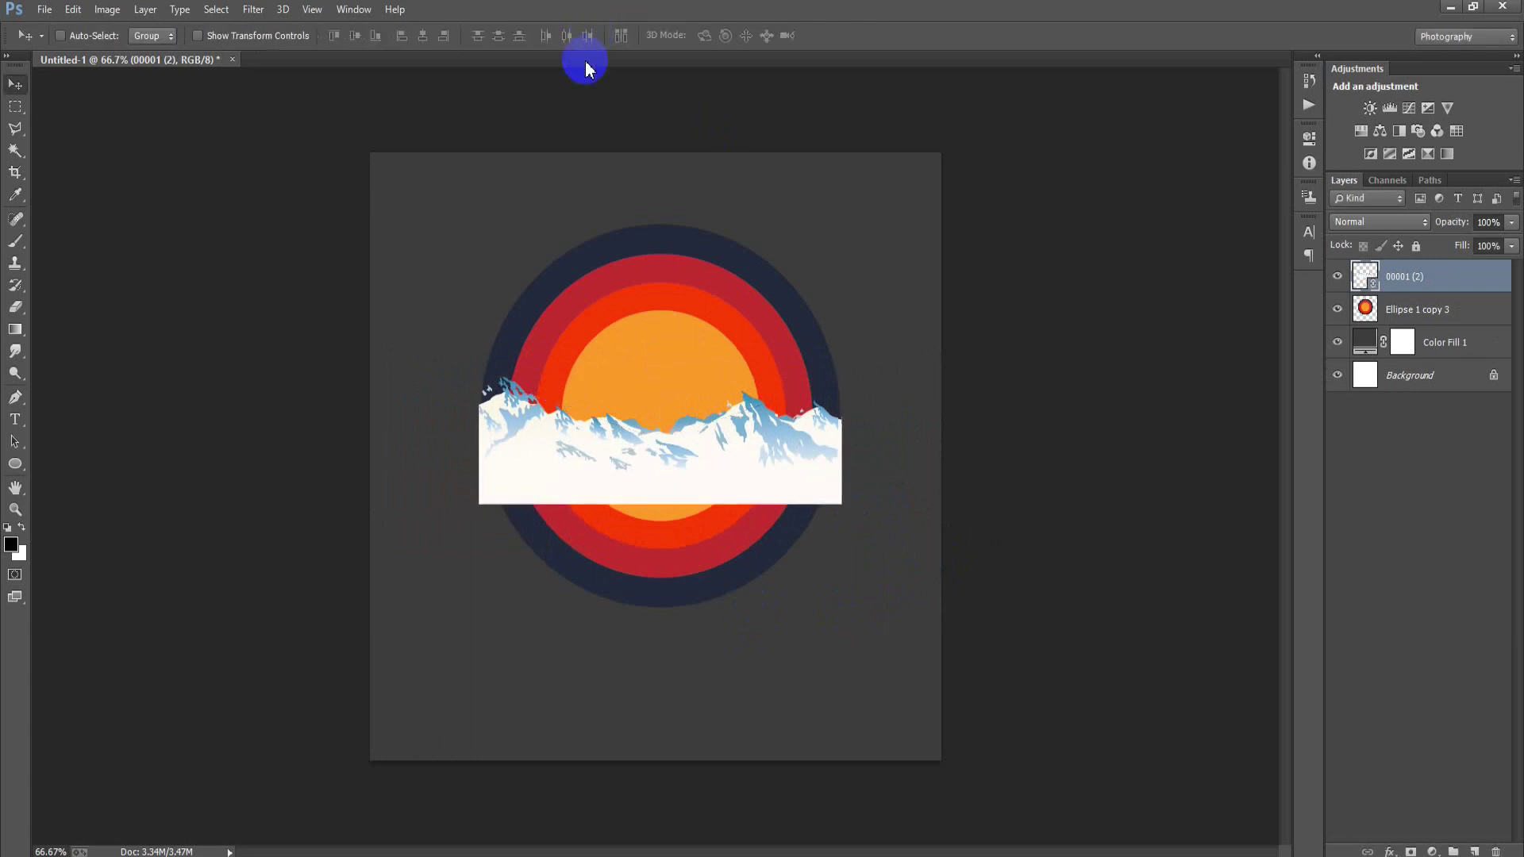
pyautogui.click(1399, 314)
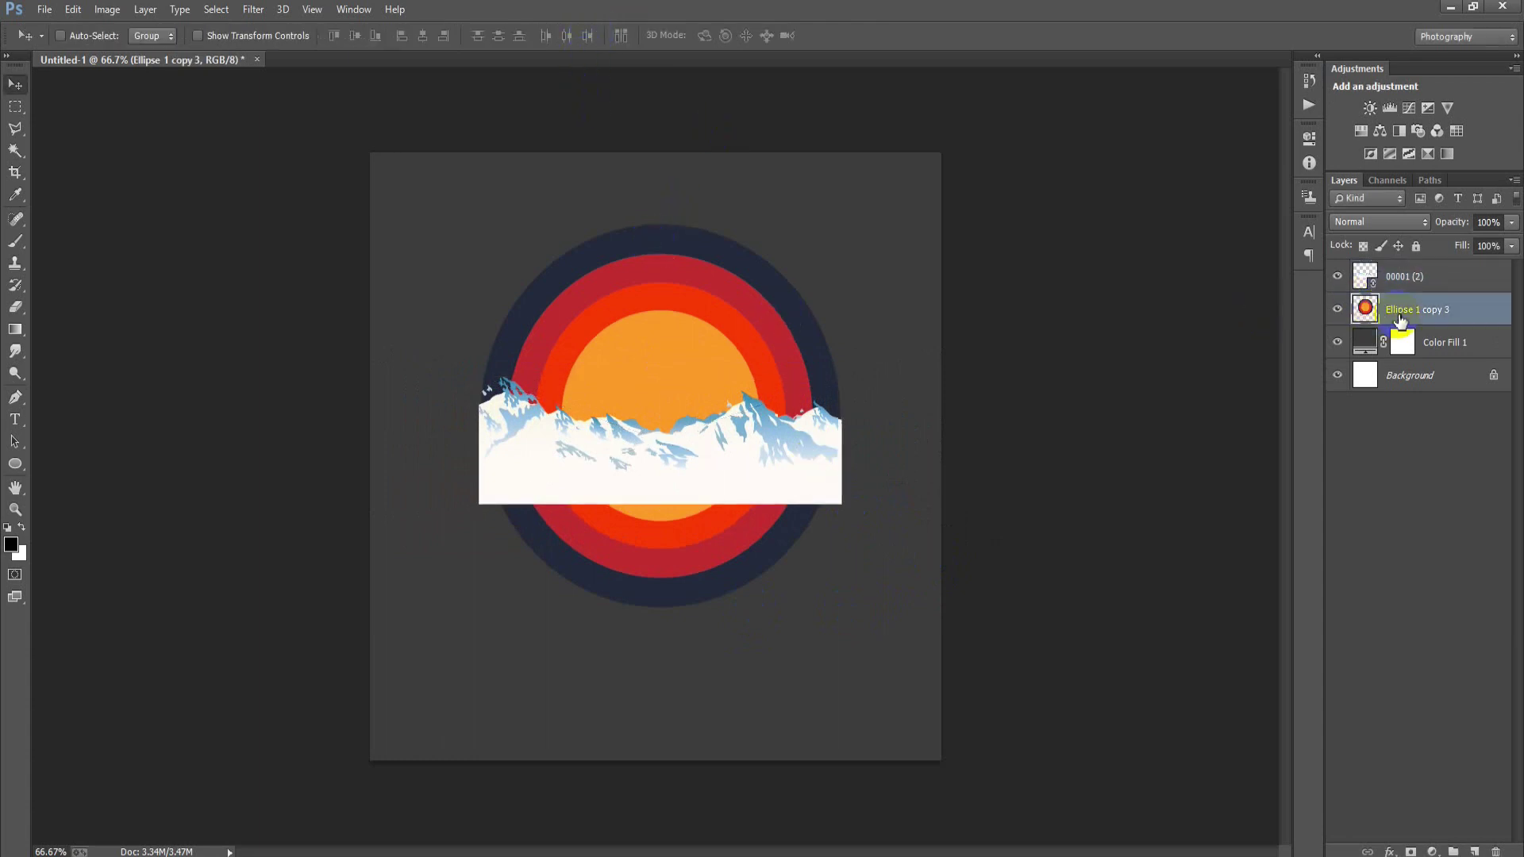
# Delete the lower half of the merged circles with a rectangular selection, leaving an arch
pyautogui.click(15, 106)
pyautogui.moveTo(441, 478)
pyautogui.mouseDown()
pyautogui.moveTo(914, 652)
pyautogui.moveTo(960, 714)
pyautogui.mouseUp()
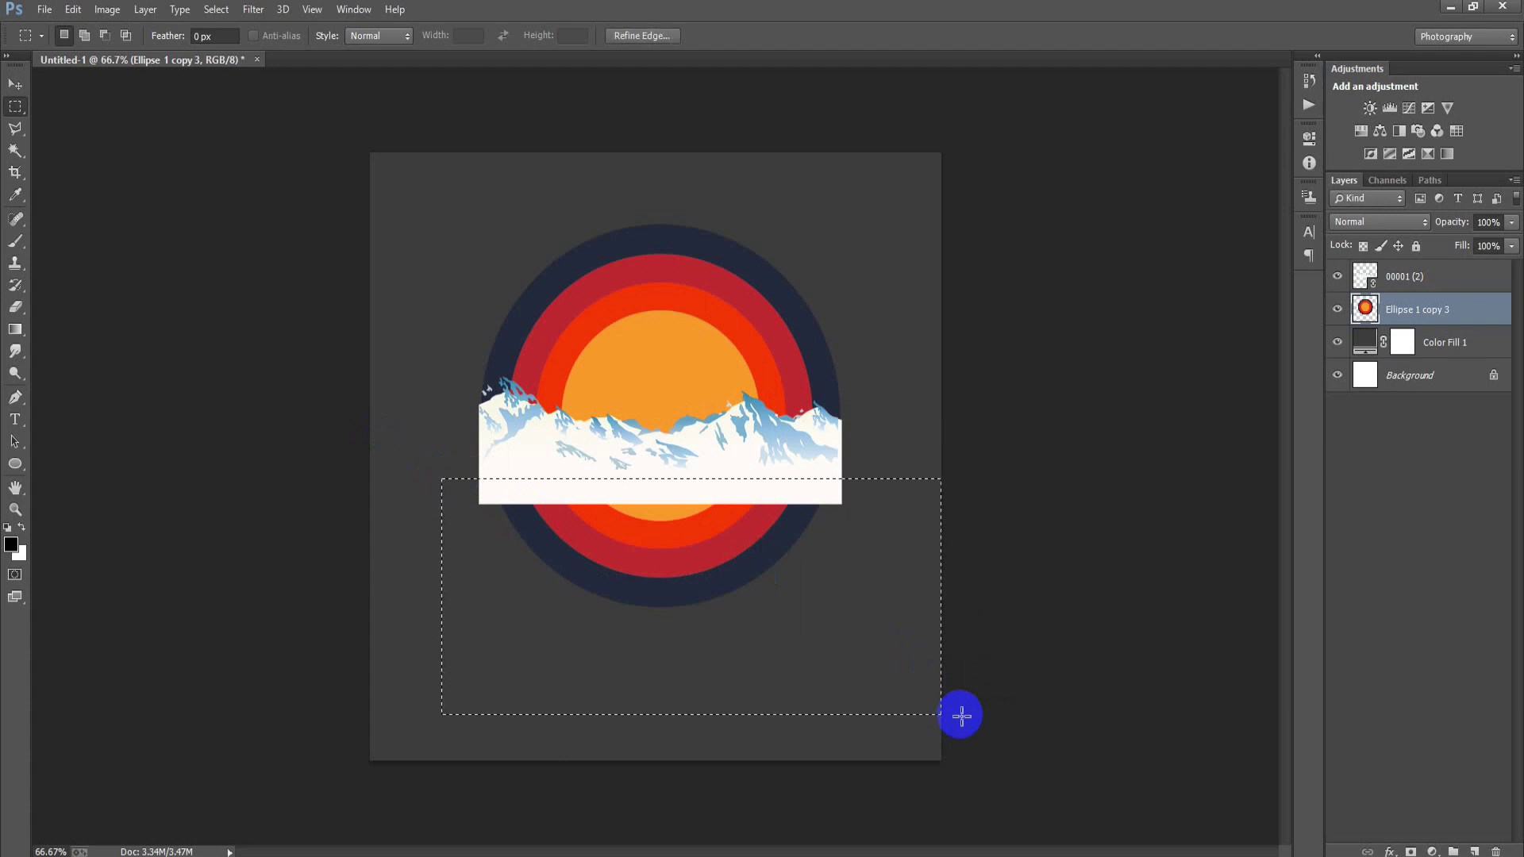
pyautogui.press('Delete')
pyautogui.click(1140, 571)
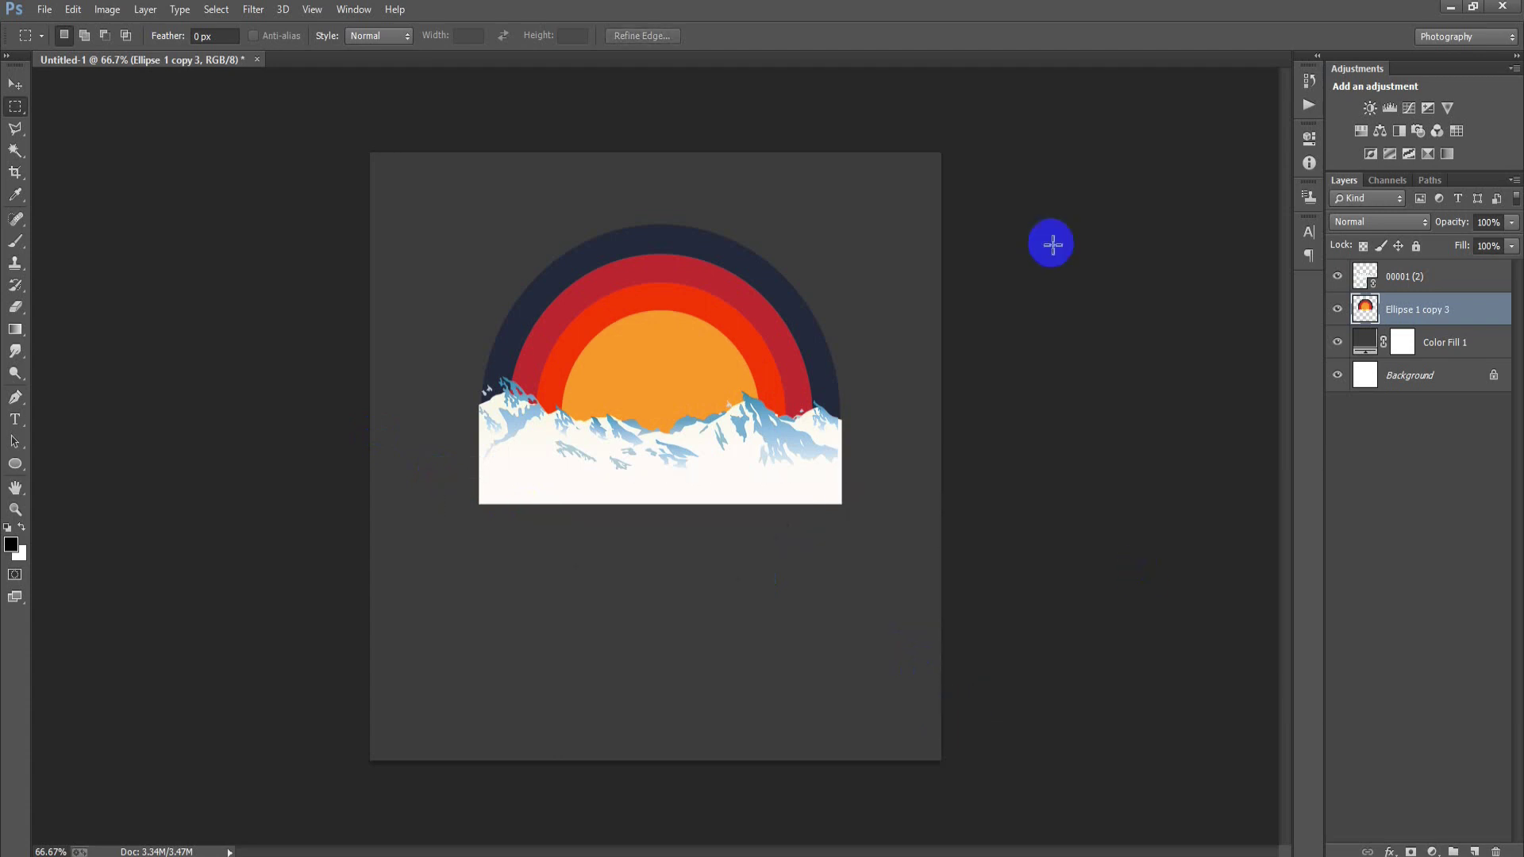
pyautogui.click(17, 88)
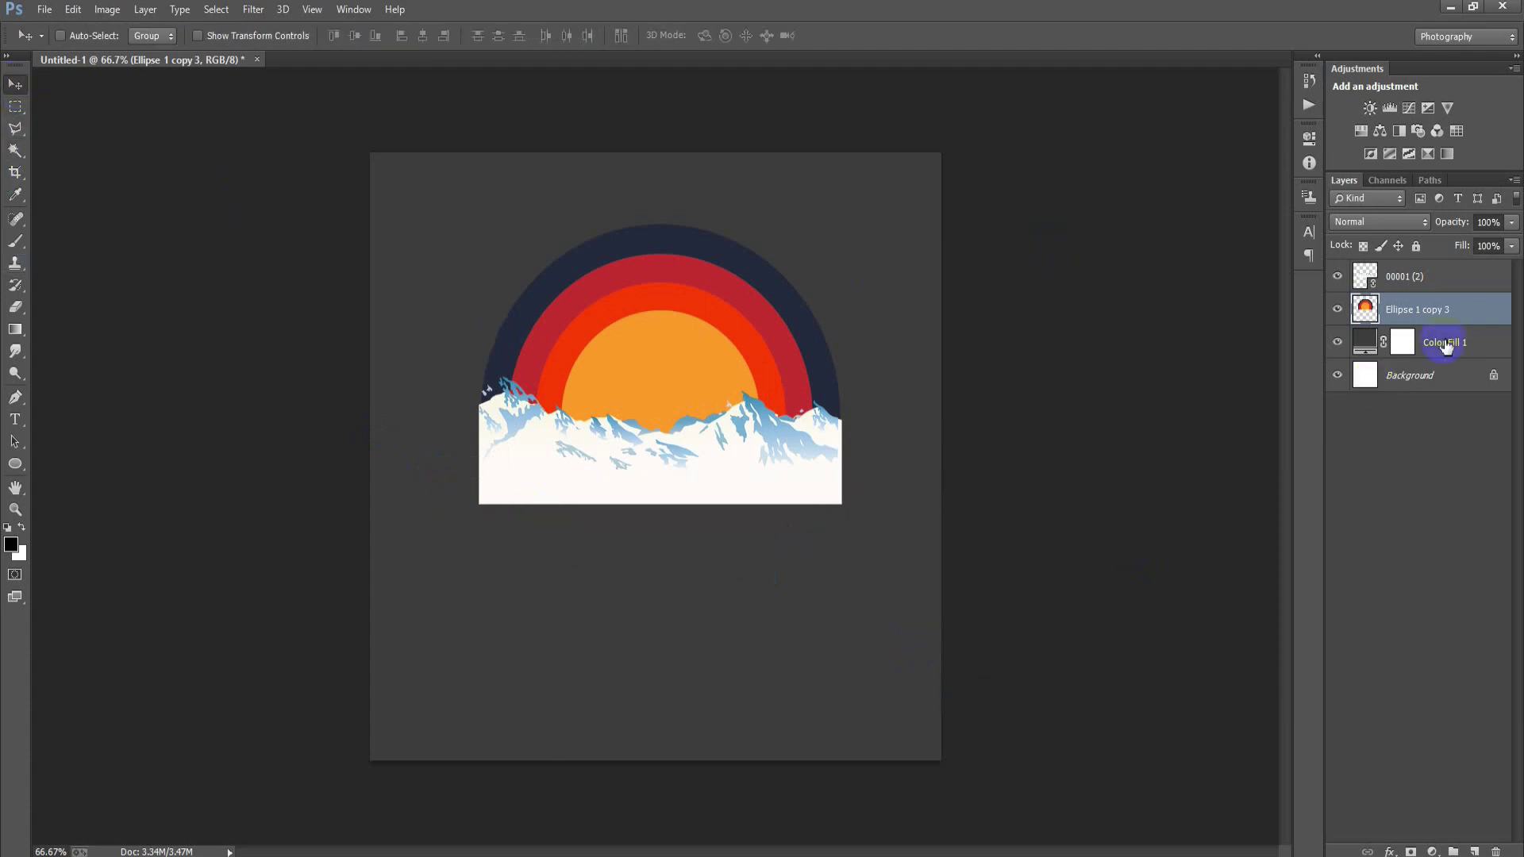
# Rasterize the 00001 (2) mountain layer and add a new empty layer
pyautogui.click(1418, 279)
pyautogui.rightClick(1418, 279)
pyautogui.click(1021, 379)
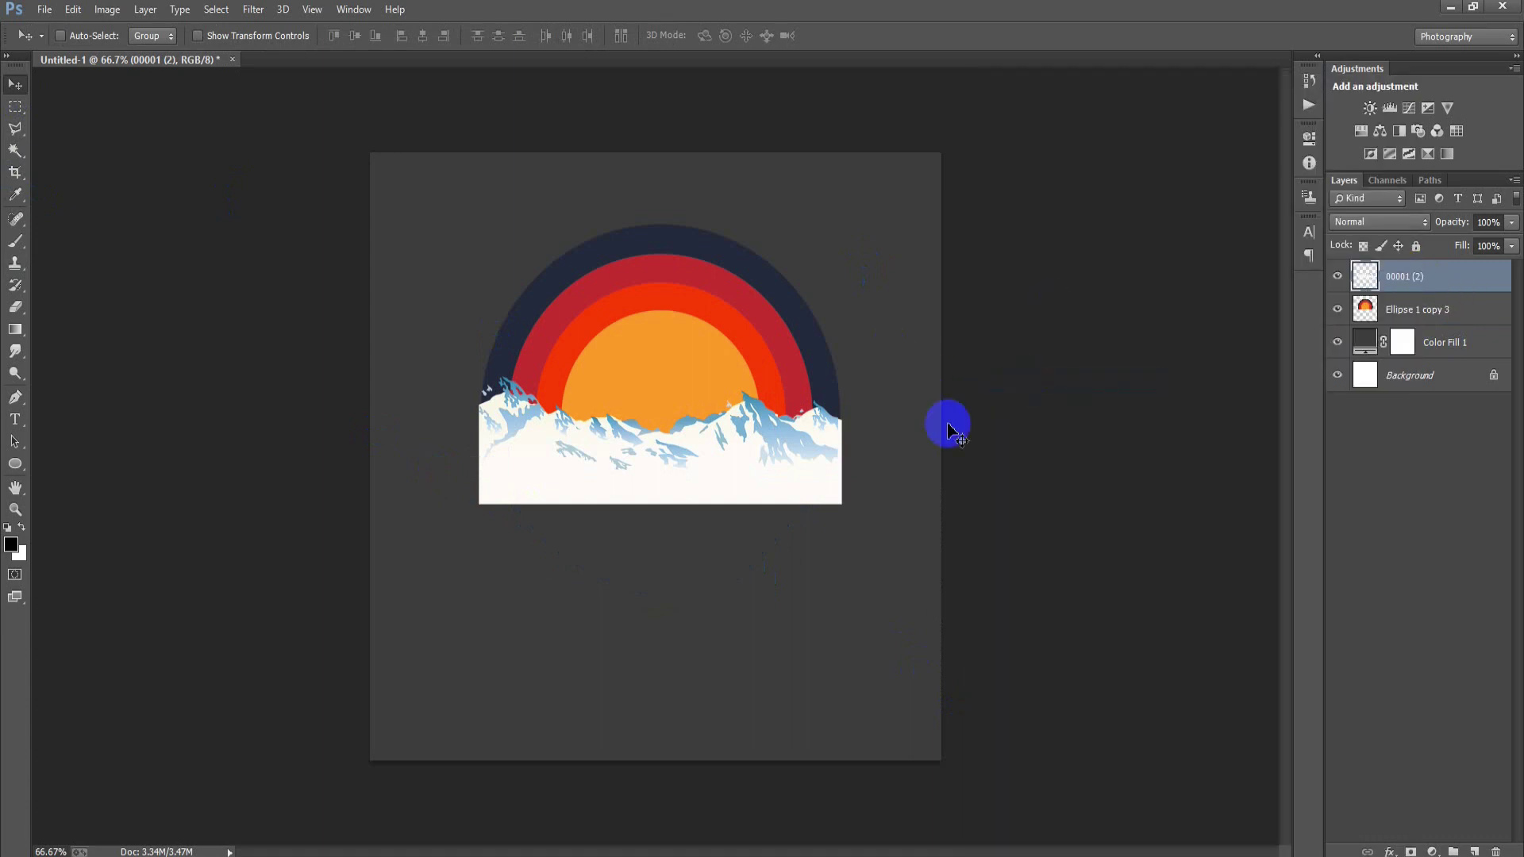
pyautogui.click(1474, 850)
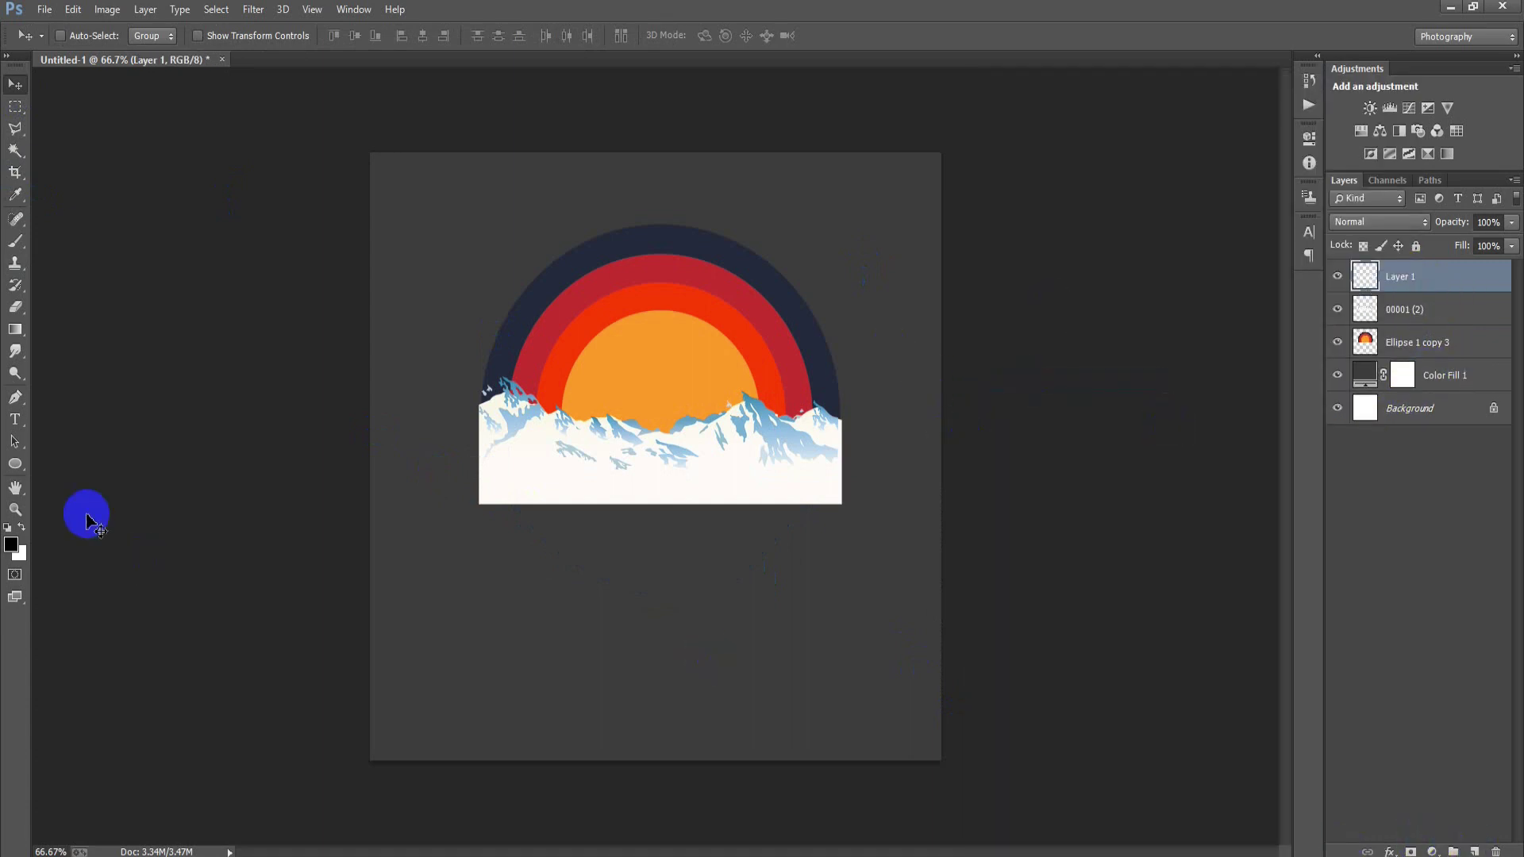
# Type the word 'Colorado' below the artwork and move it under the emblem
pyautogui.press('t')
pyautogui.click(22, 528)
pyautogui.click(541, 635)
pyautogui.write('Colorado')
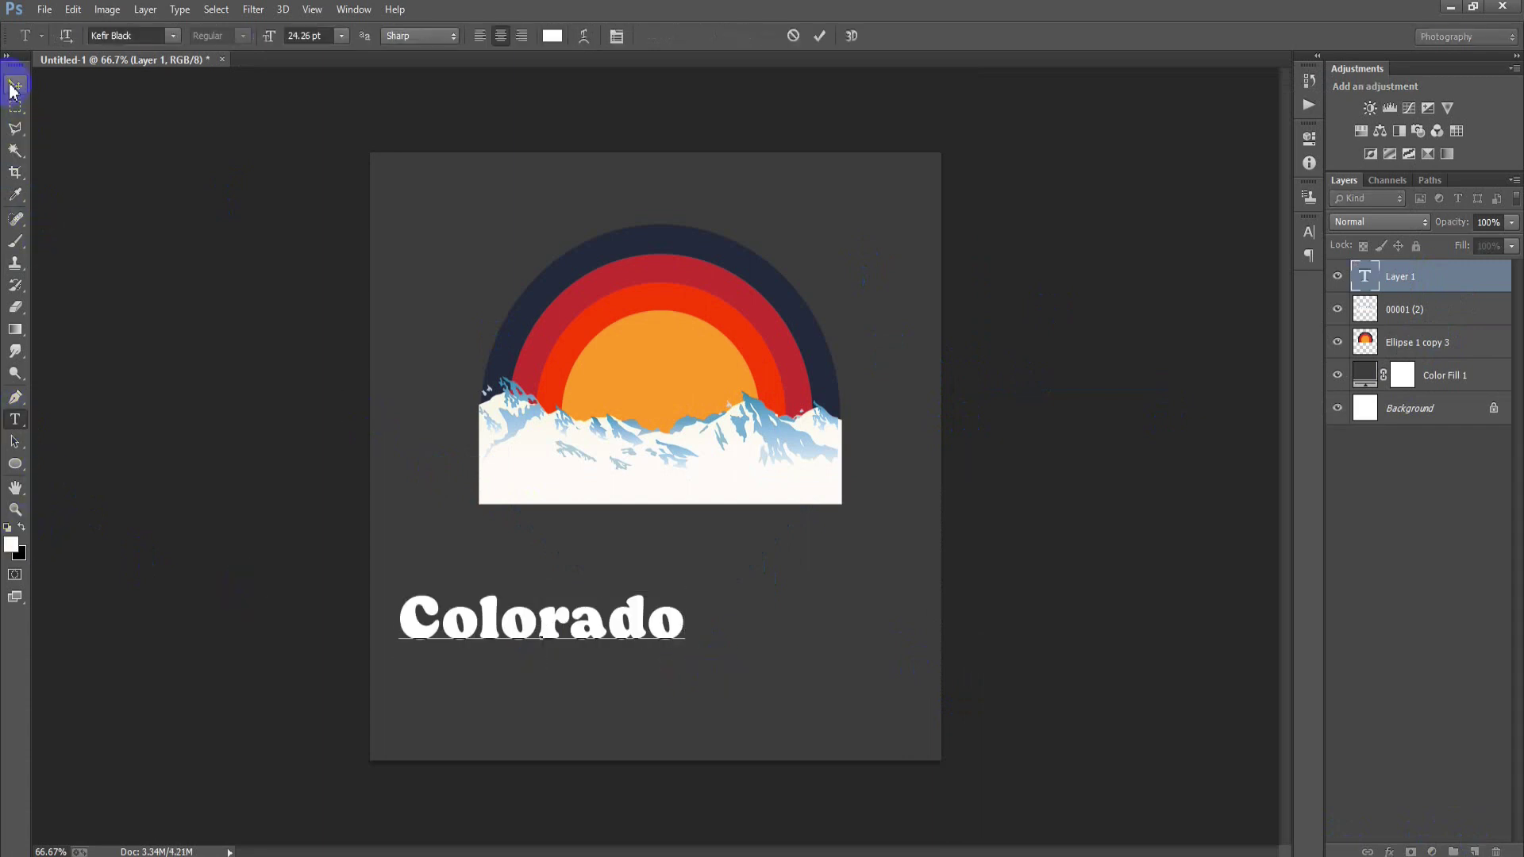
pyautogui.click(15, 84)
pyautogui.click(7, 529)
pyautogui.moveTo(534, 657); pyautogui.dragTo(646, 606)
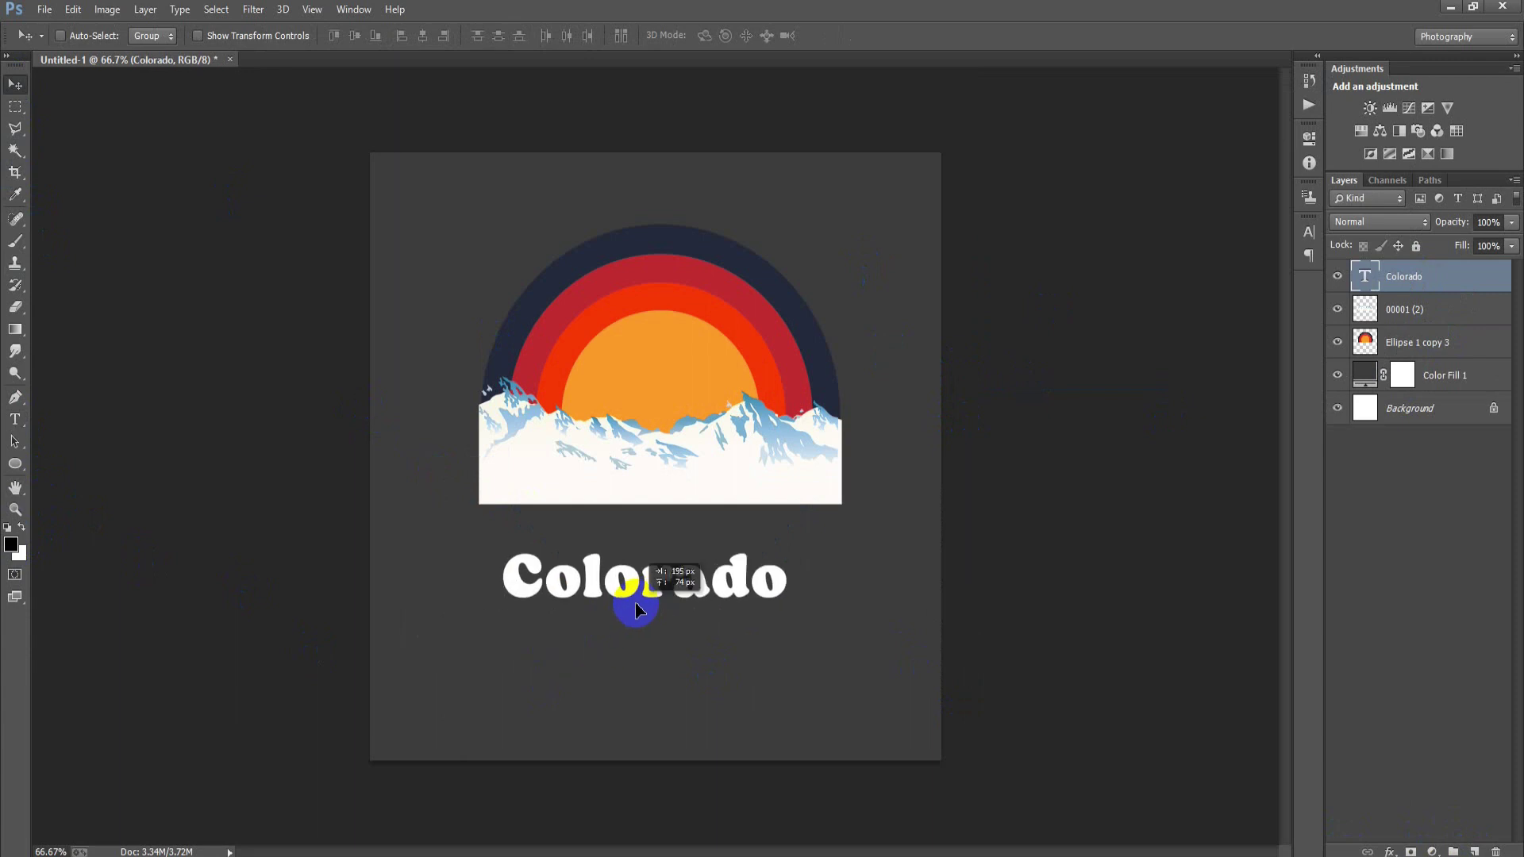
# Colour the text navy sampled from the outer arc and move it onto the artwork's bottom edge
pyautogui.click(1302, 254)
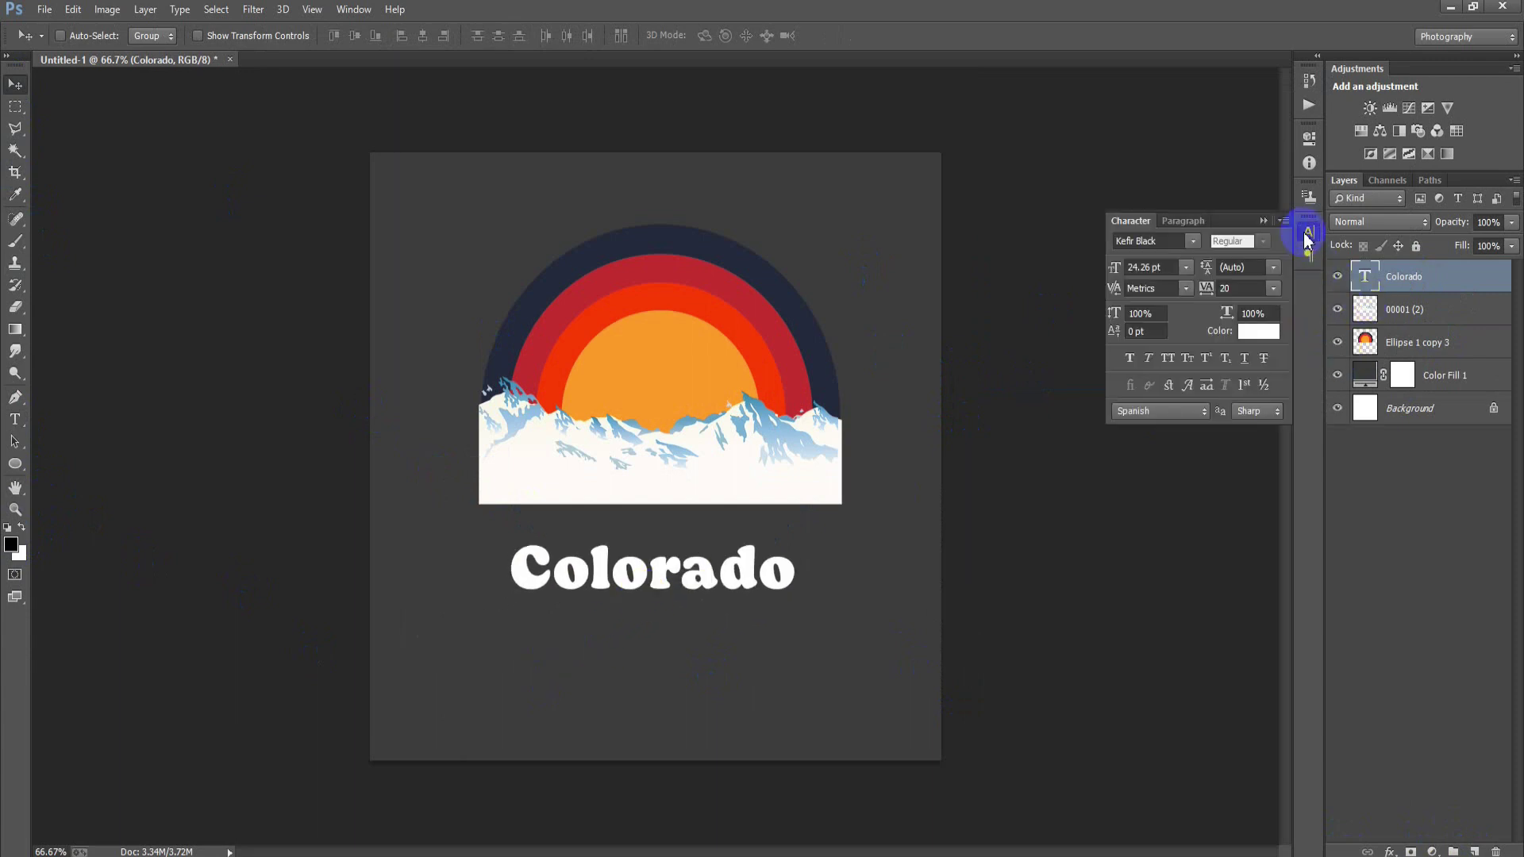
pyautogui.click(1259, 333)
pyautogui.click(786, 286)
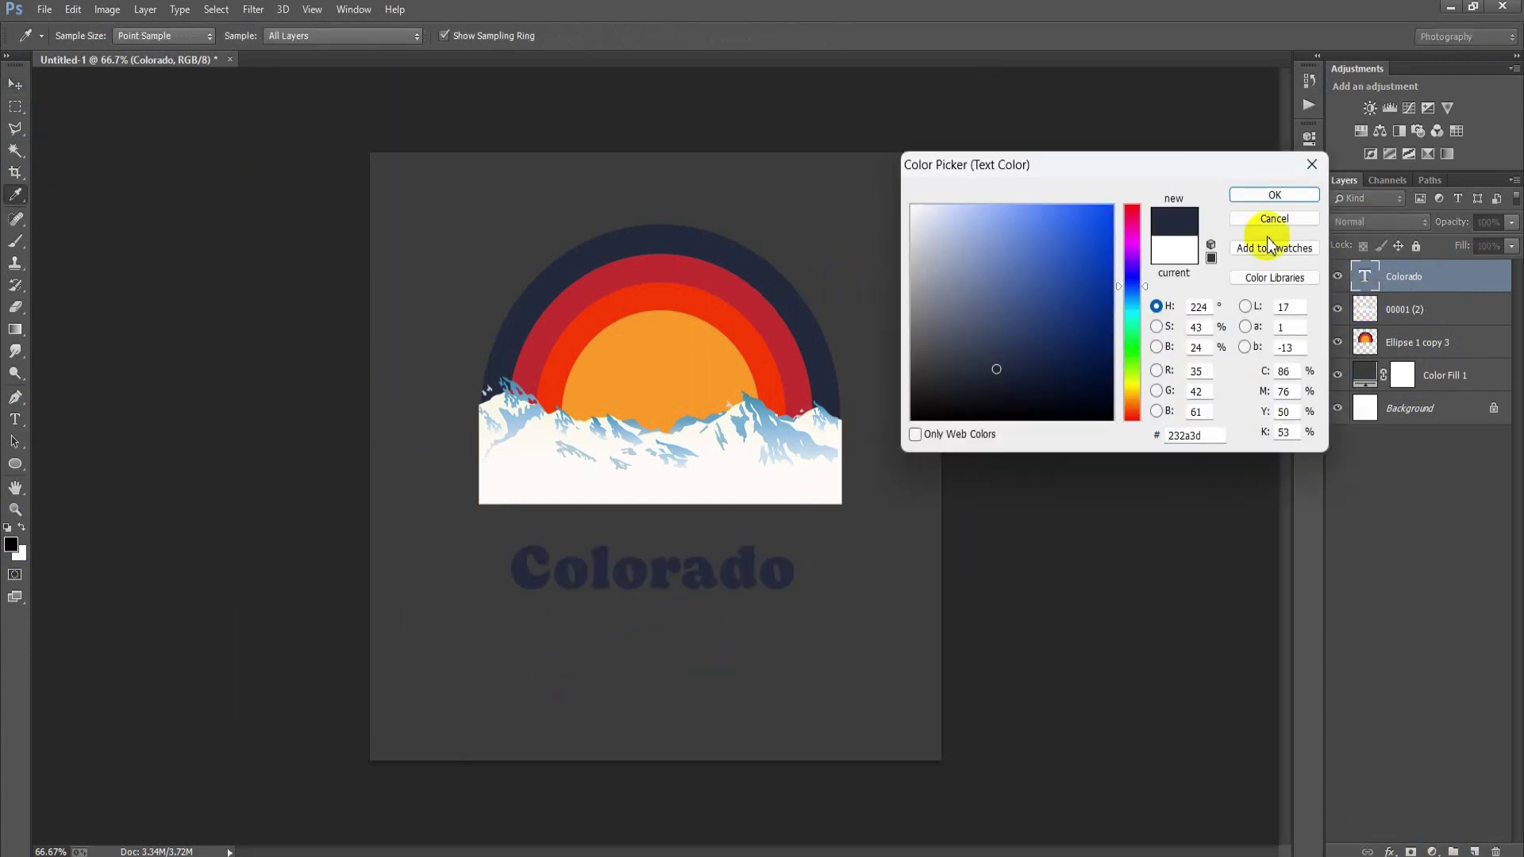
pyautogui.click(1274, 194)
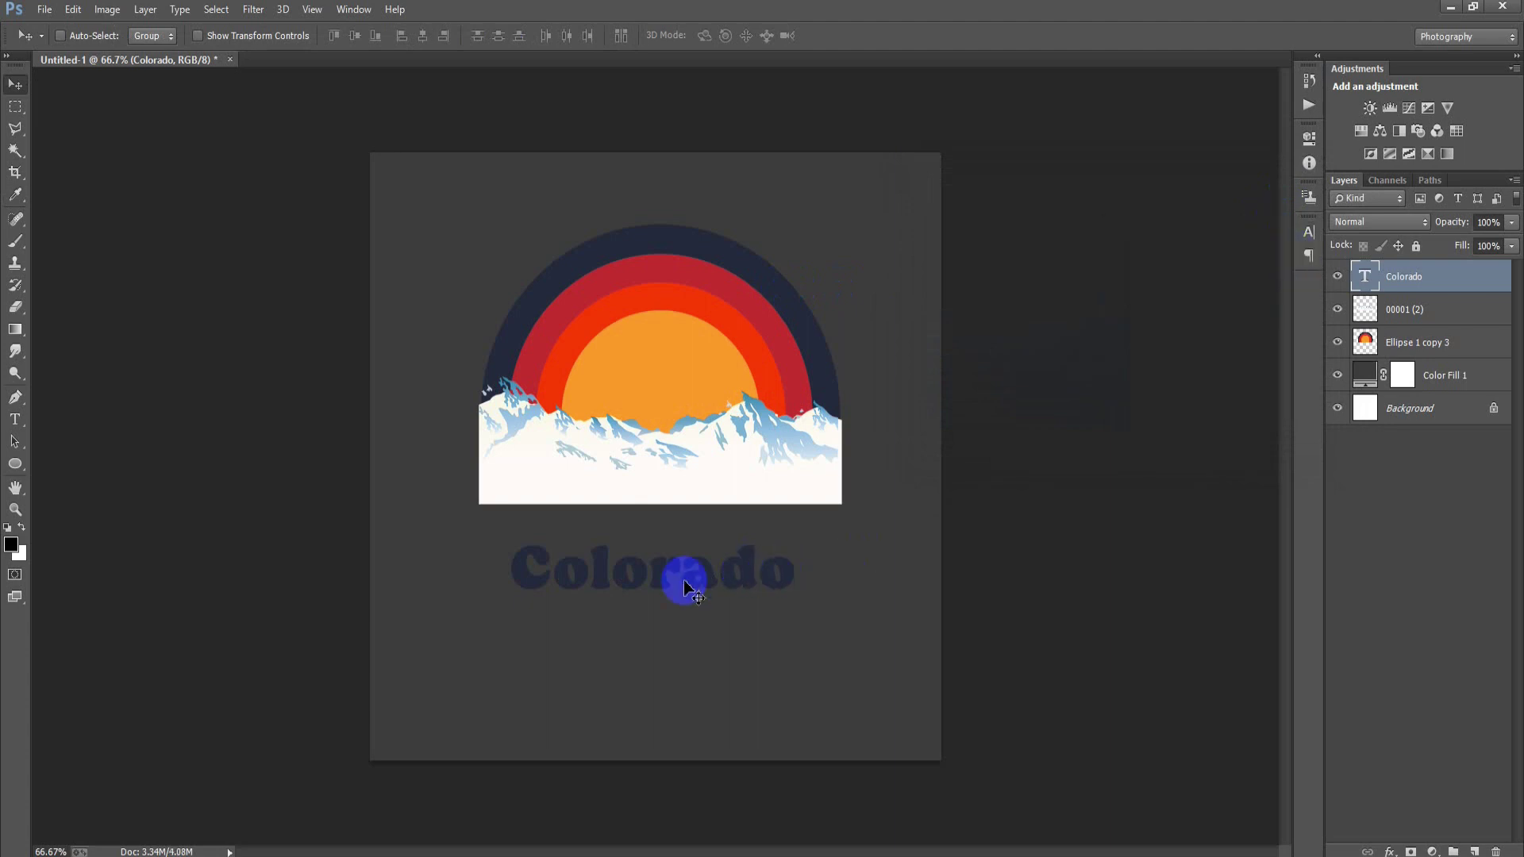
pyautogui.moveTo(682, 583); pyautogui.dragTo(689, 525)
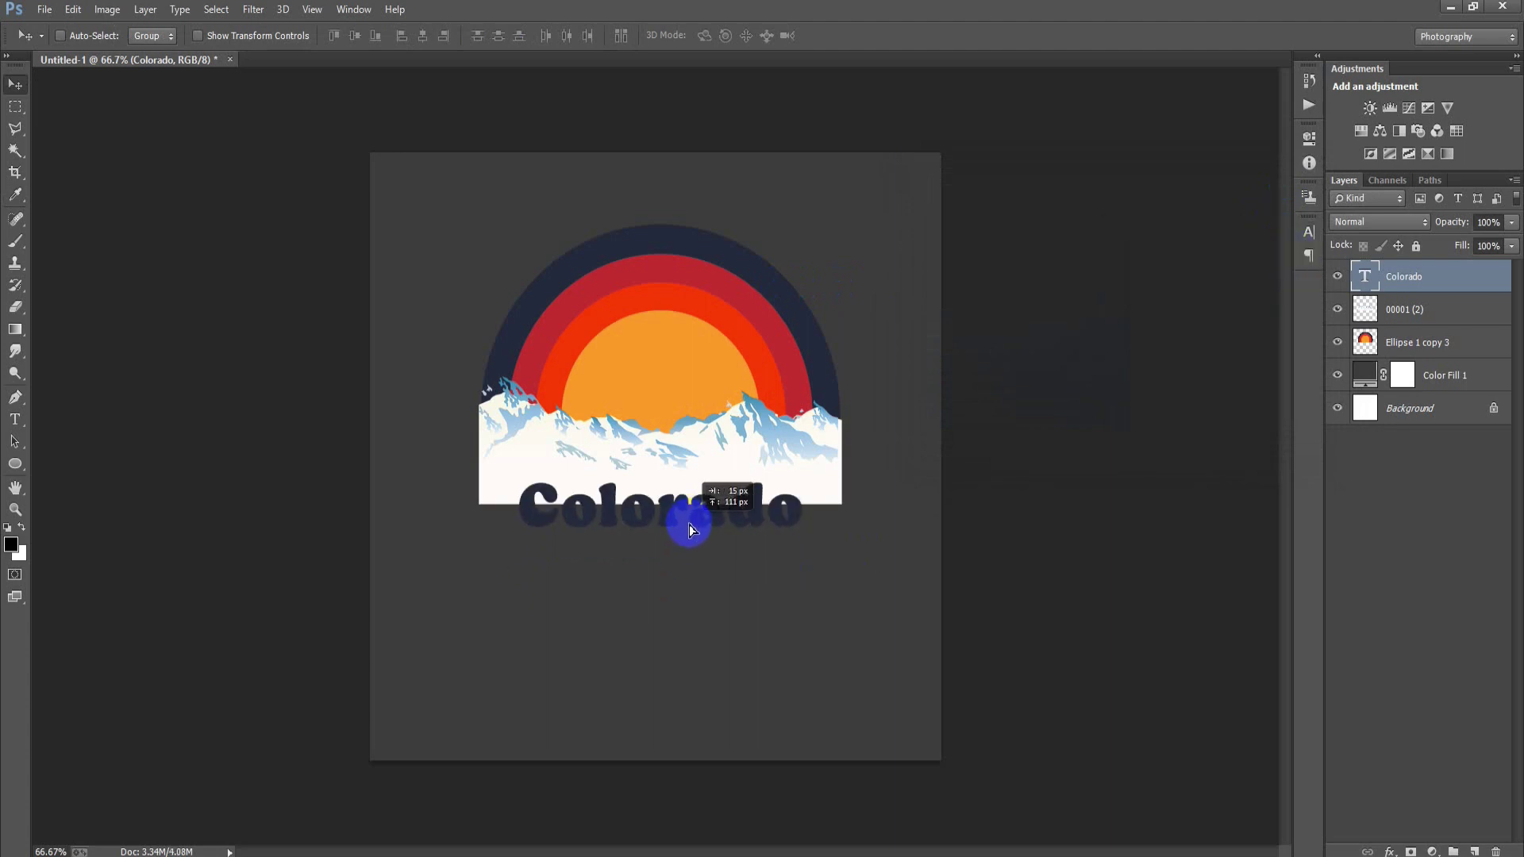
pyautogui.moveTo(689, 532); pyautogui.dragTo(690, 517)
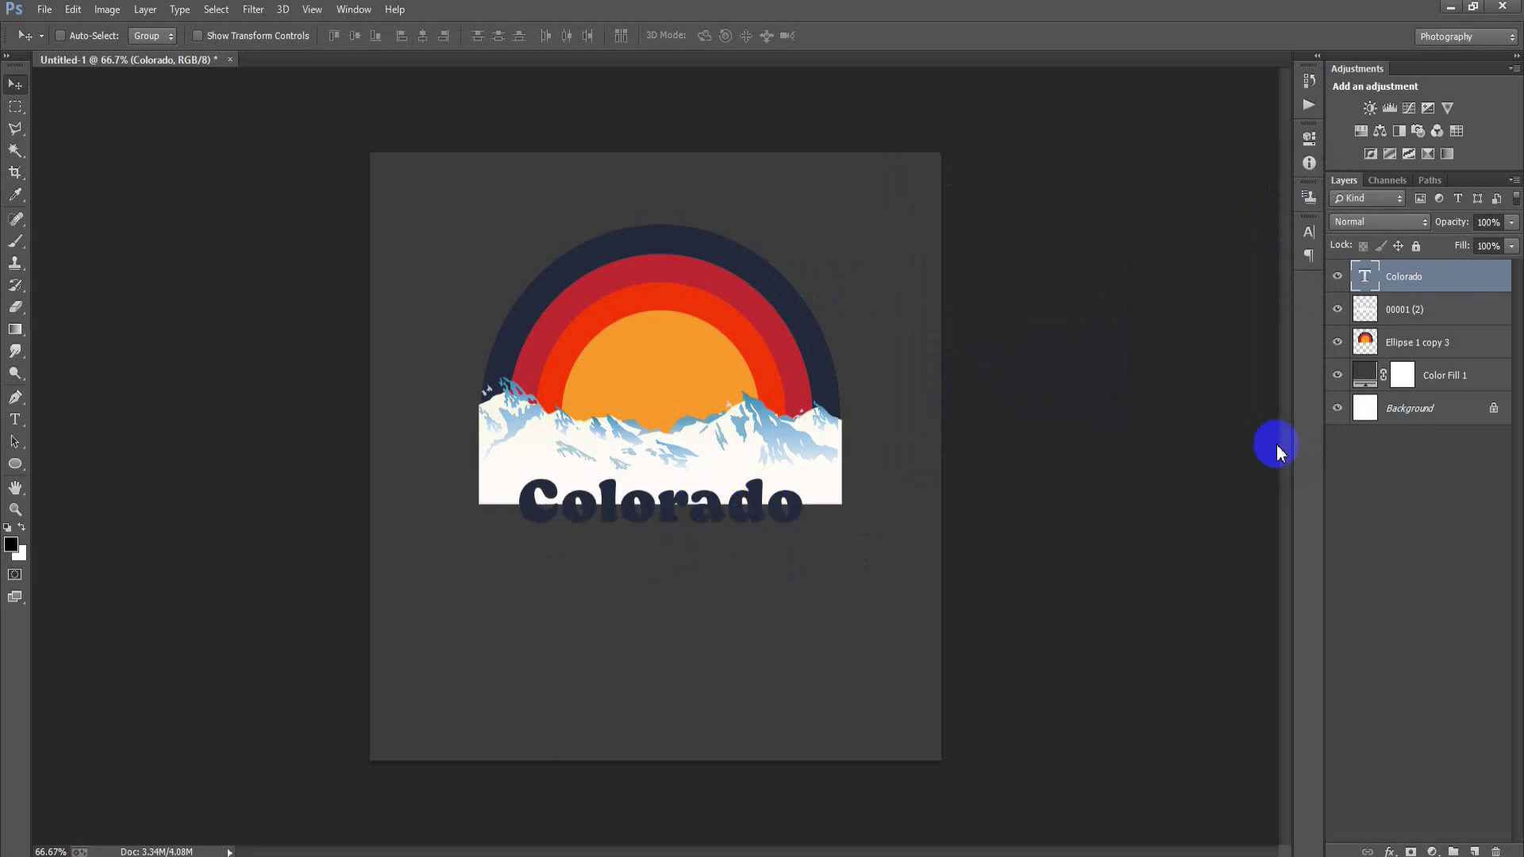
# Centre the text horizontally, merge text, mountains and circles into one layer, and open its Layer Style
pyautogui.keyDown('ctrl'); pyautogui.click(1417, 415); pyautogui.keyUp('ctrl')
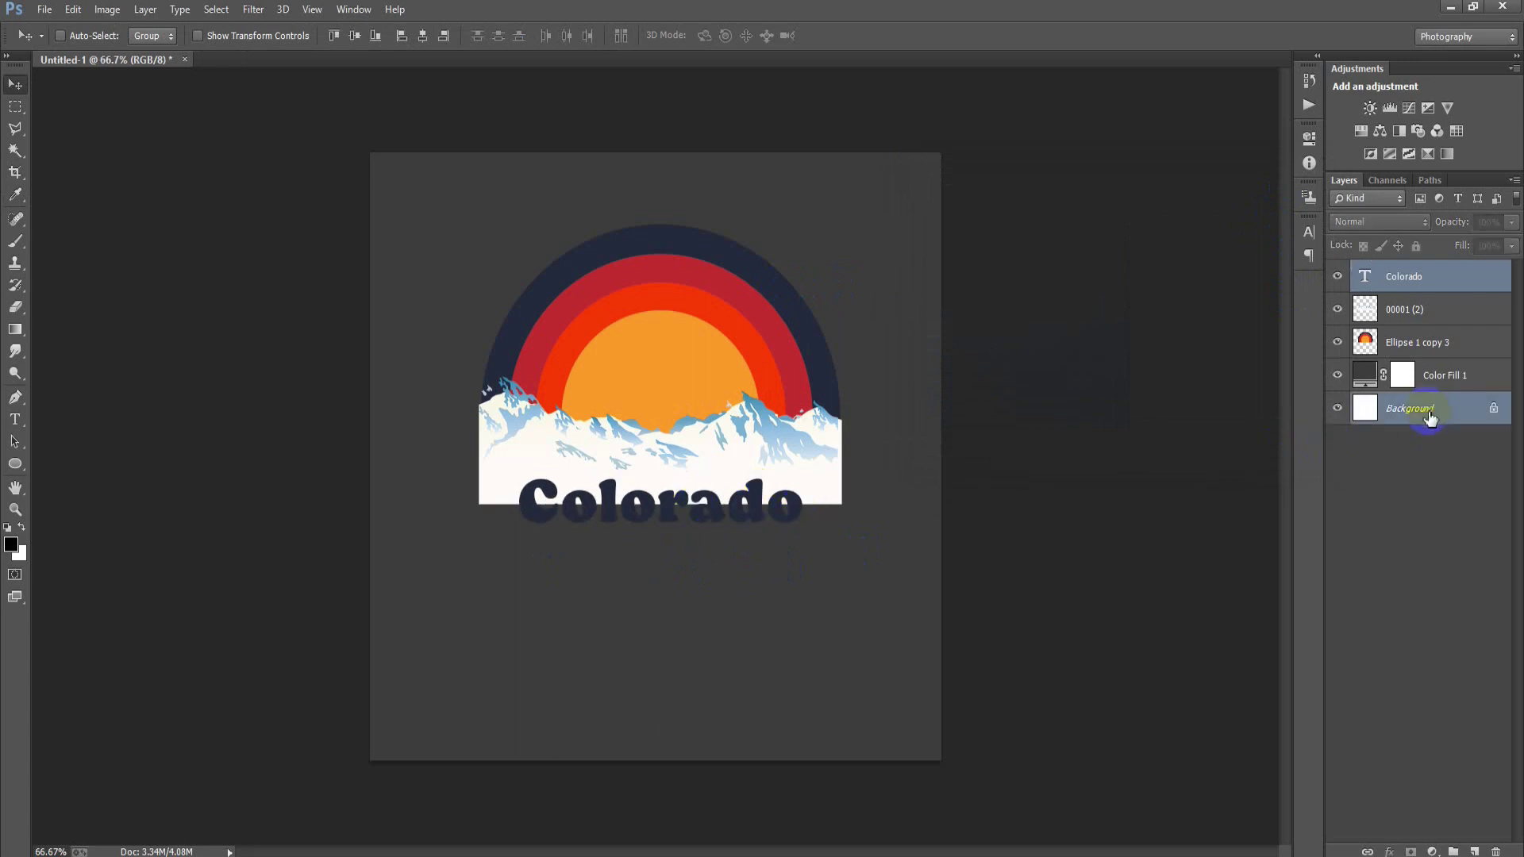
pyautogui.click(425, 41)
pyautogui.click(1417, 278)
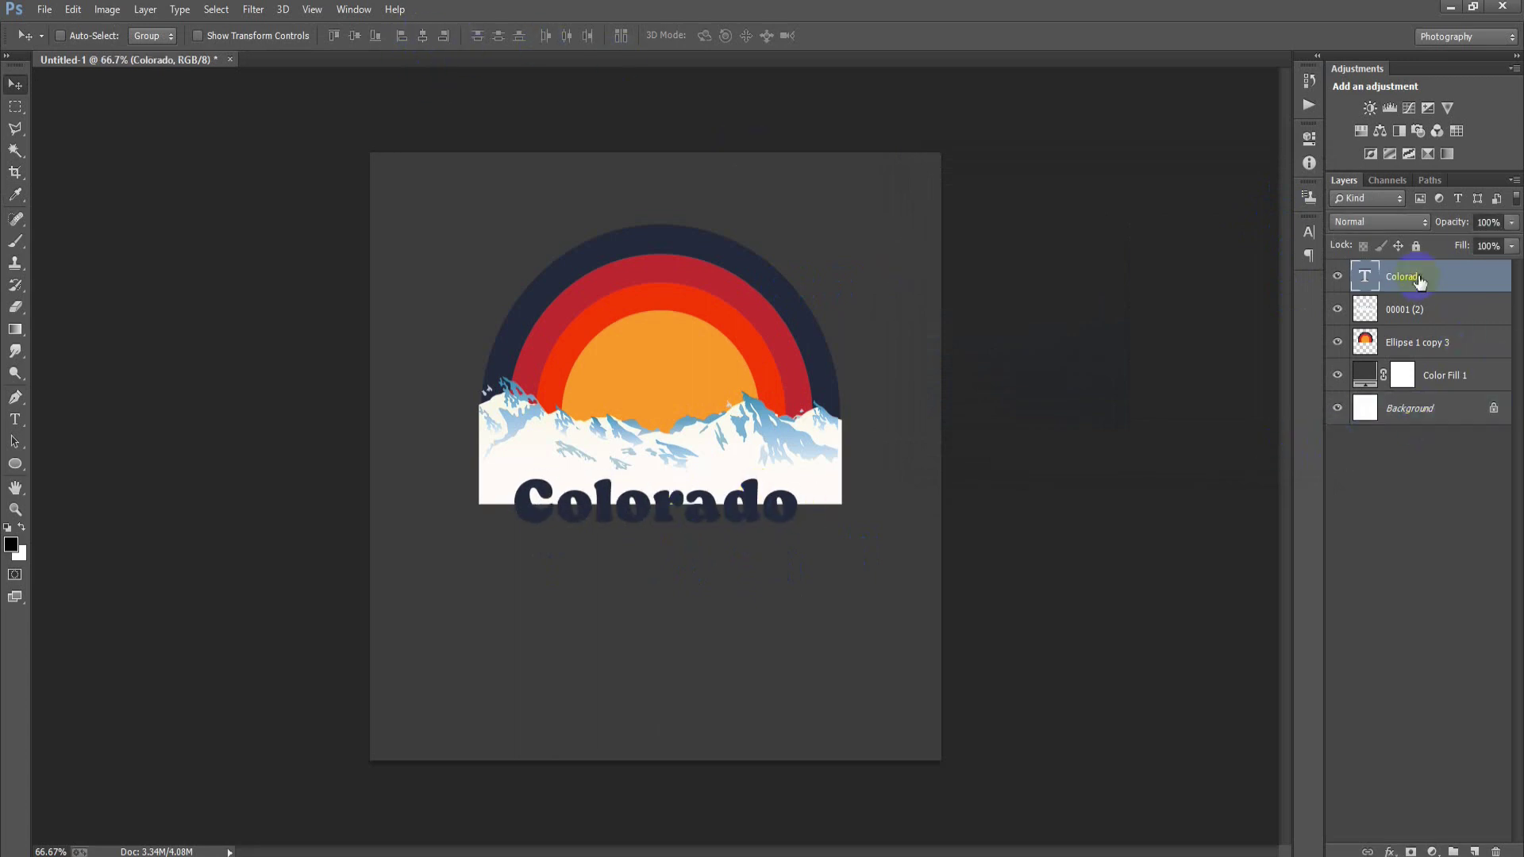
pyautogui.keyDown('shift'); pyautogui.click(1417, 340); pyautogui.keyUp('shift')
pyautogui.hotkey('ctrl', 'e')
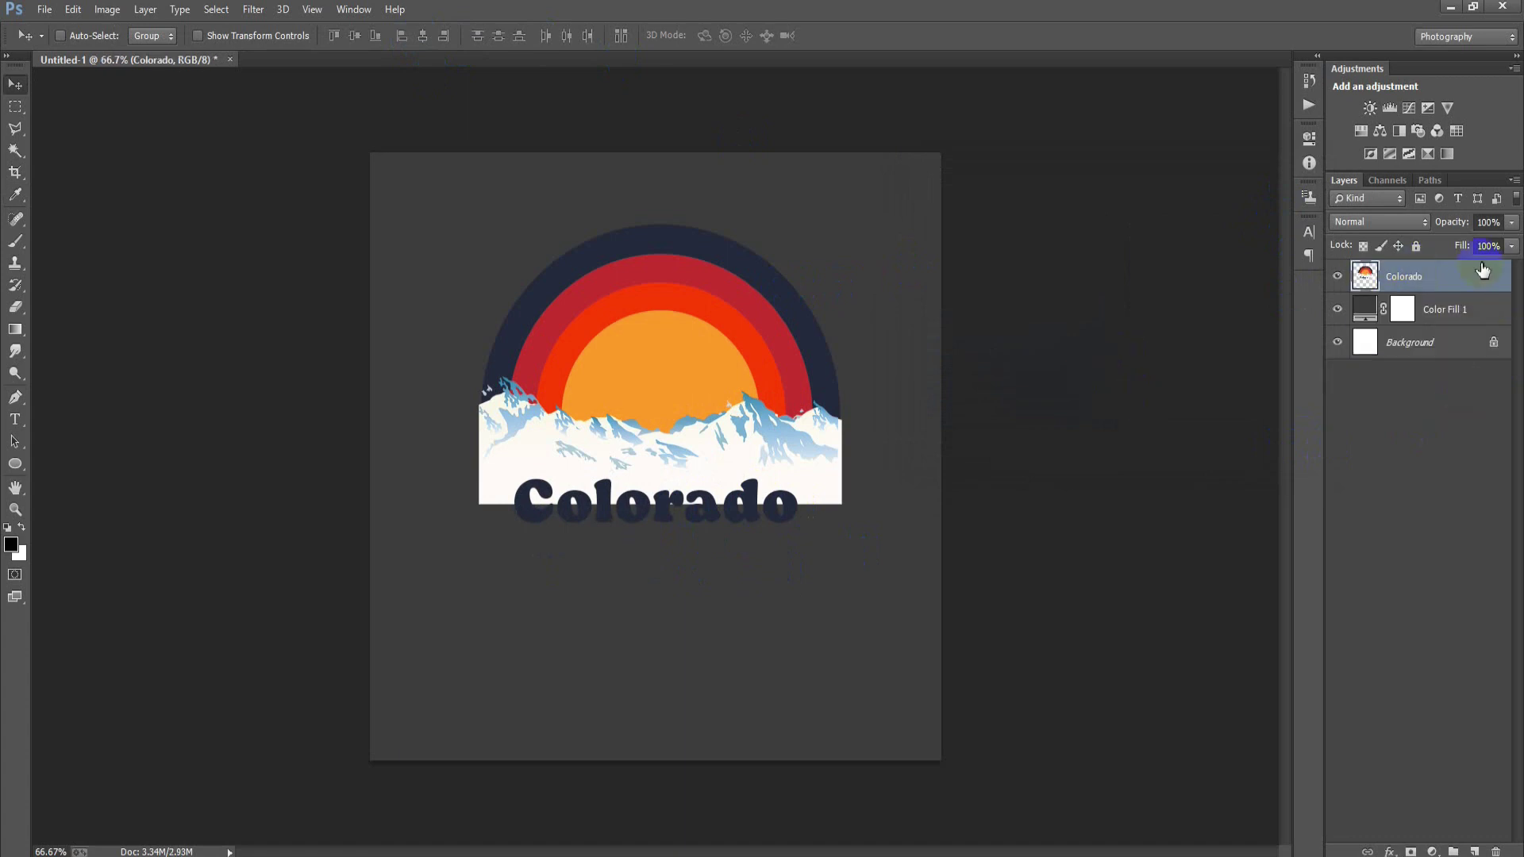
pyautogui.doubleClick(1478, 280)
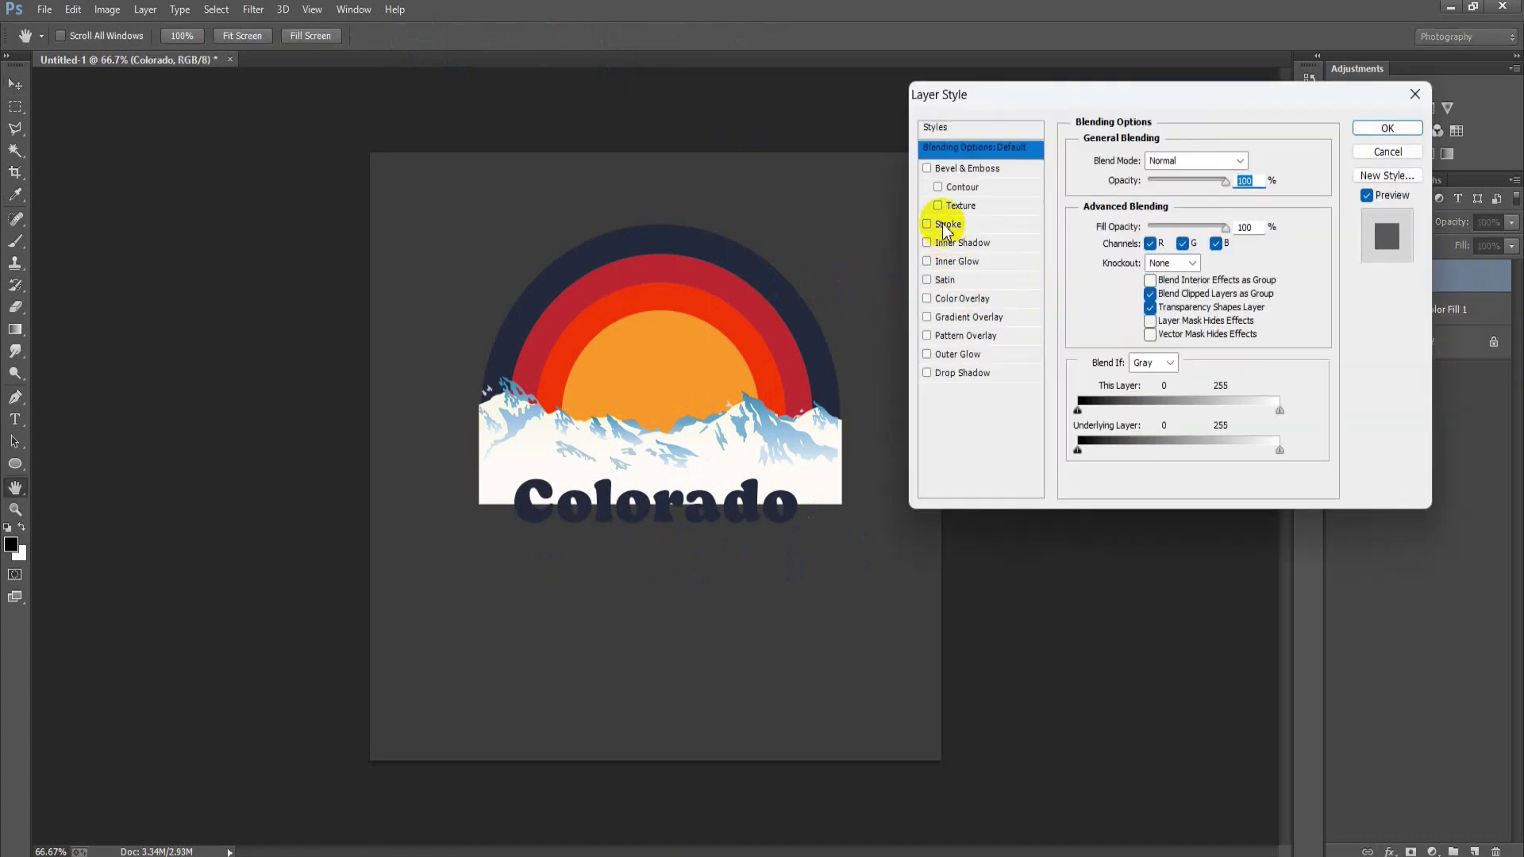
# Add a white #ffffff outside stroke of about 29 px around the merged sticker
pyautogui.click(945, 226)
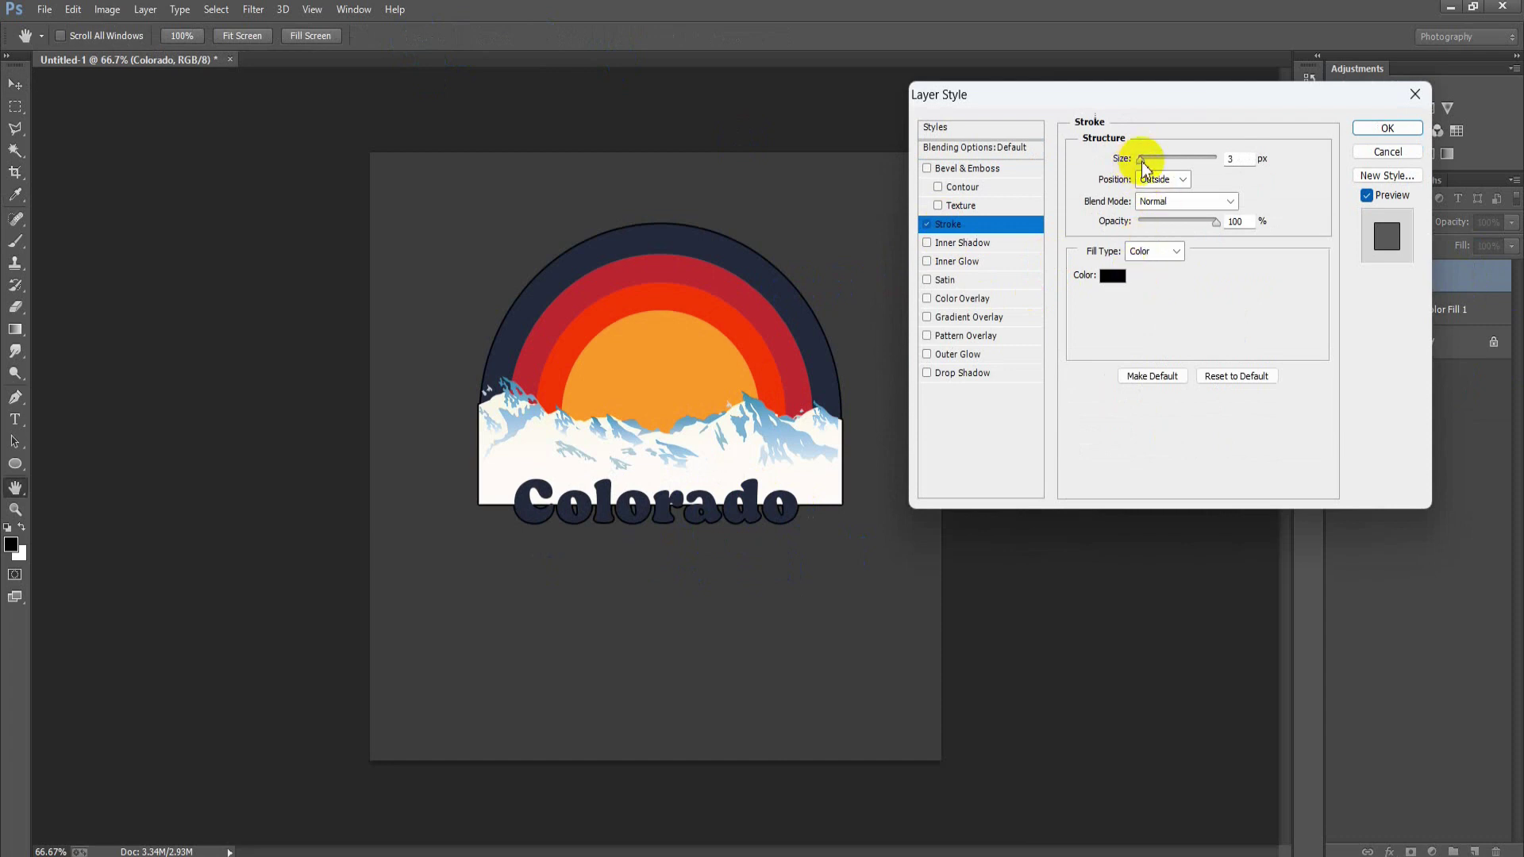
pyautogui.moveTo(1143, 161); pyautogui.dragTo(1149, 158)
pyautogui.click(1111, 275)
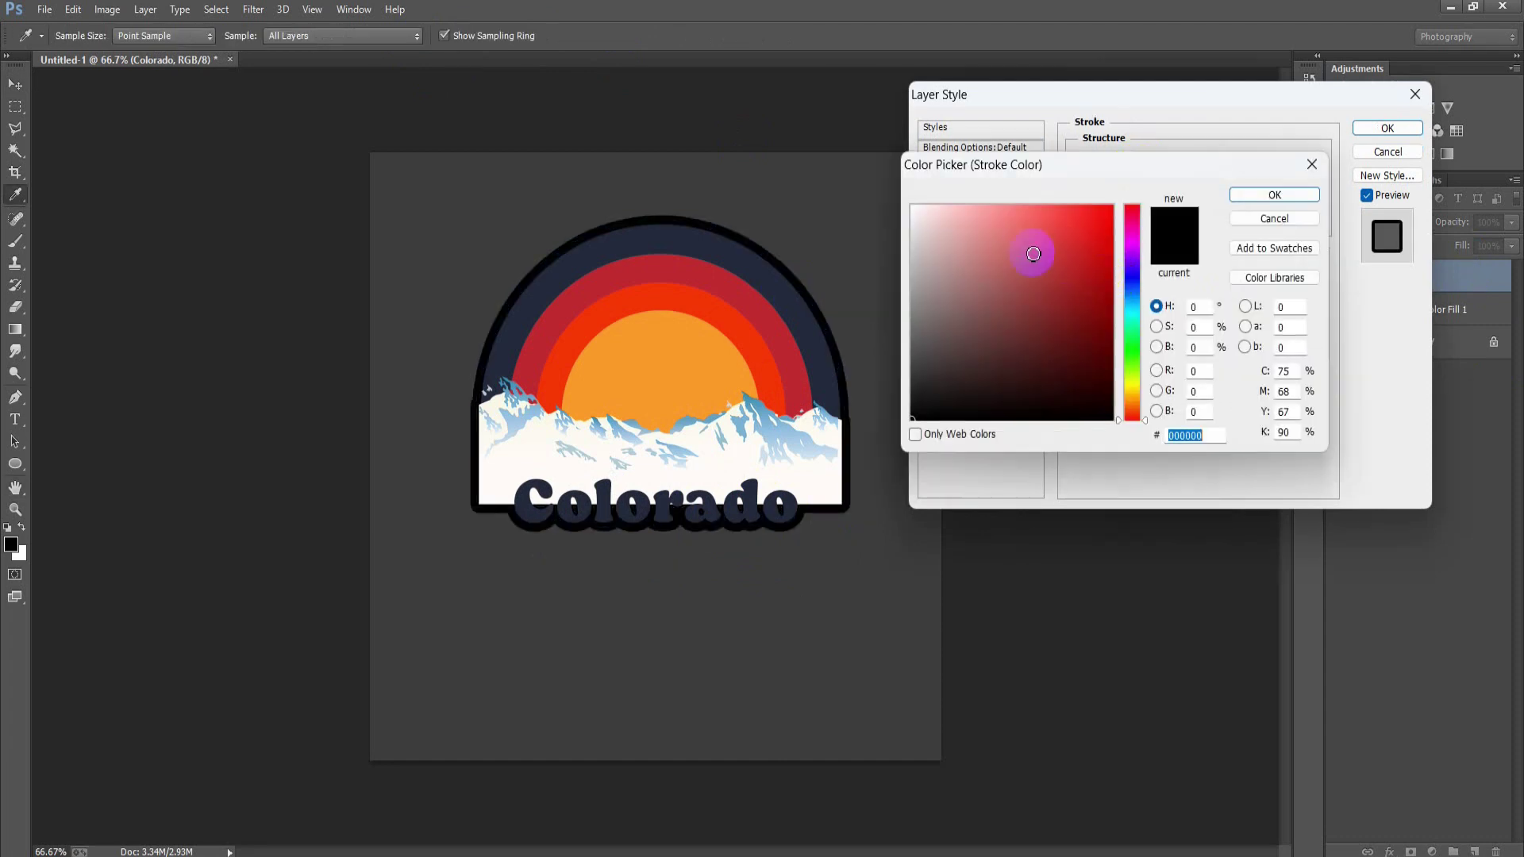
pyautogui.moveTo(1066, 260); pyautogui.dragTo(733, 123)
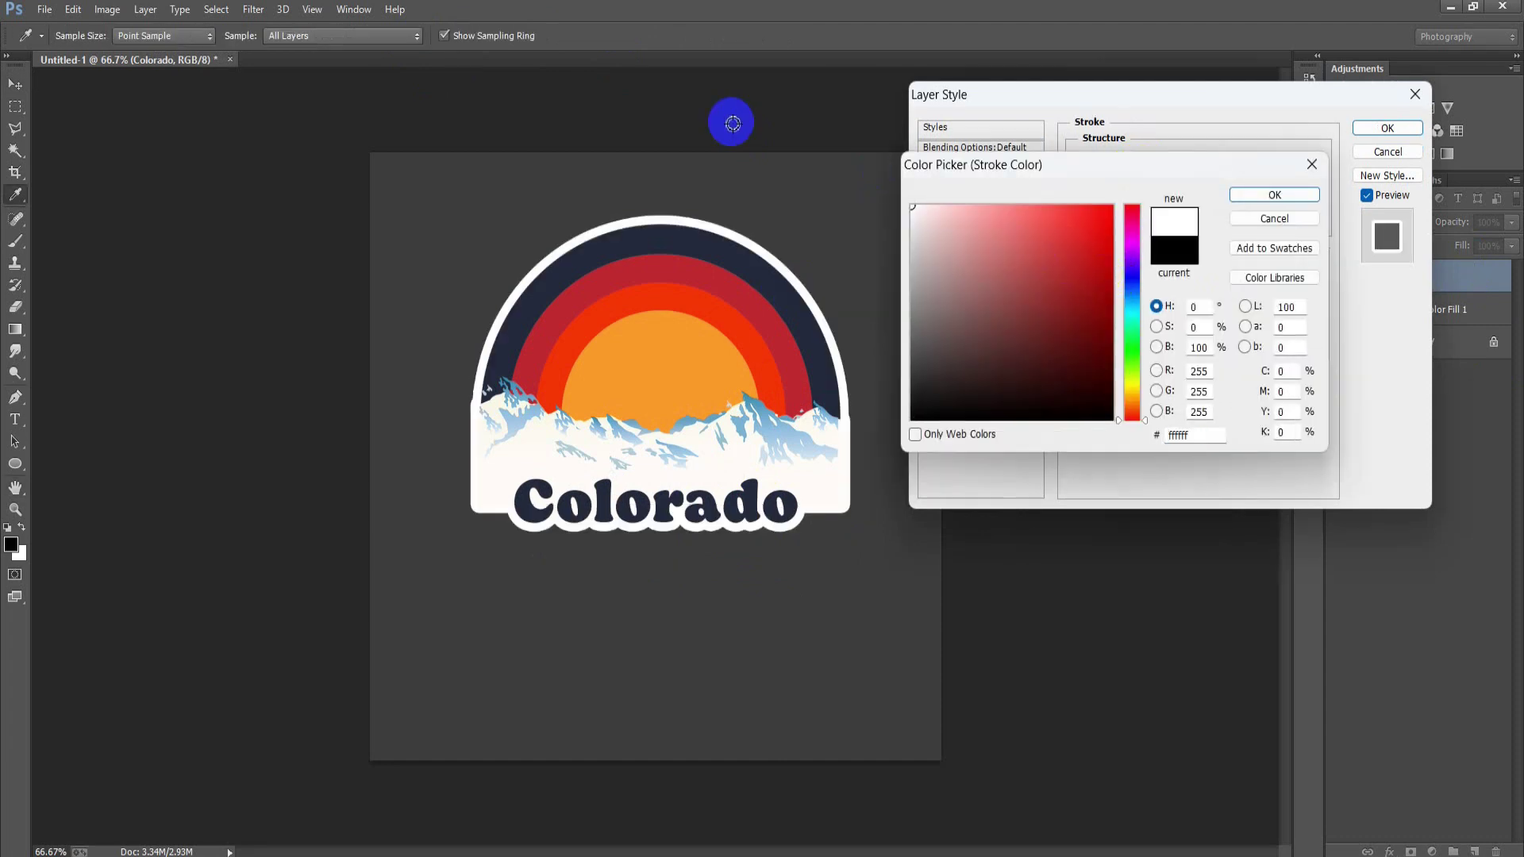
pyautogui.click(1274, 195)
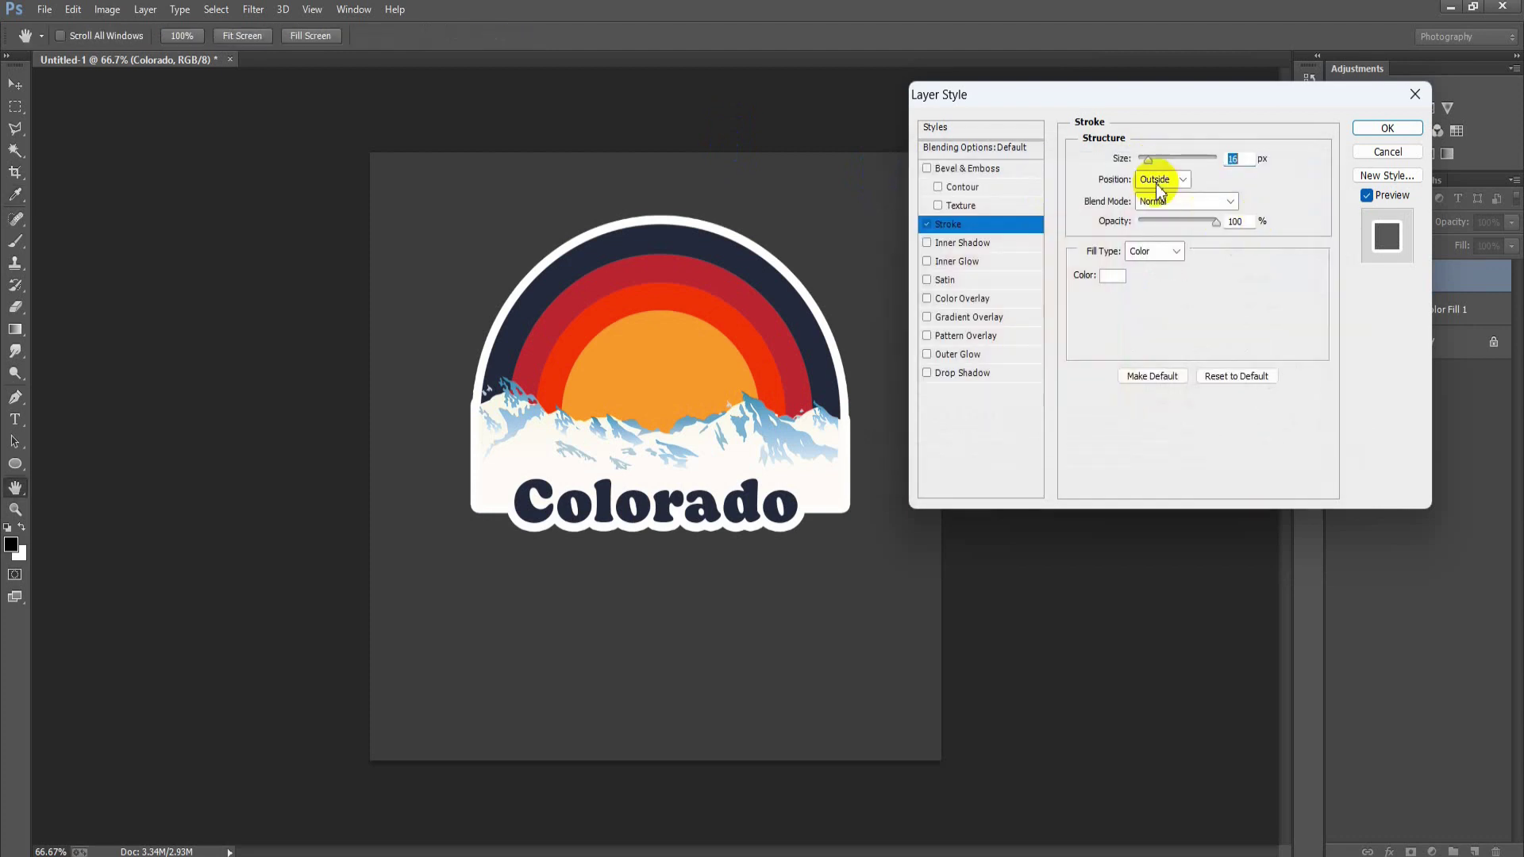
pyautogui.moveTo(1147, 159); pyautogui.dragTo(1151, 164)
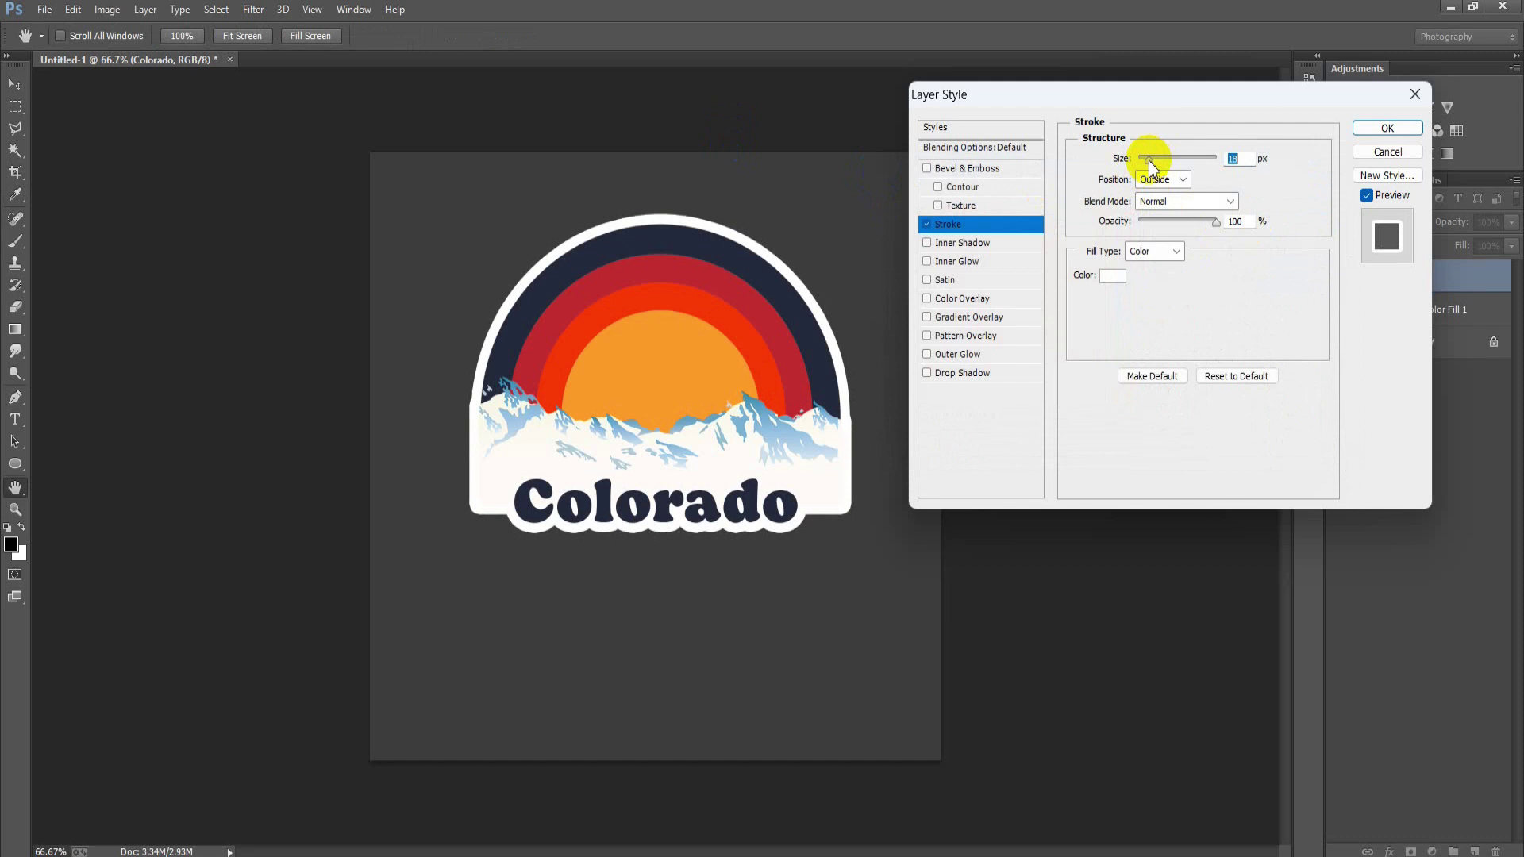
pyautogui.click(1387, 129)
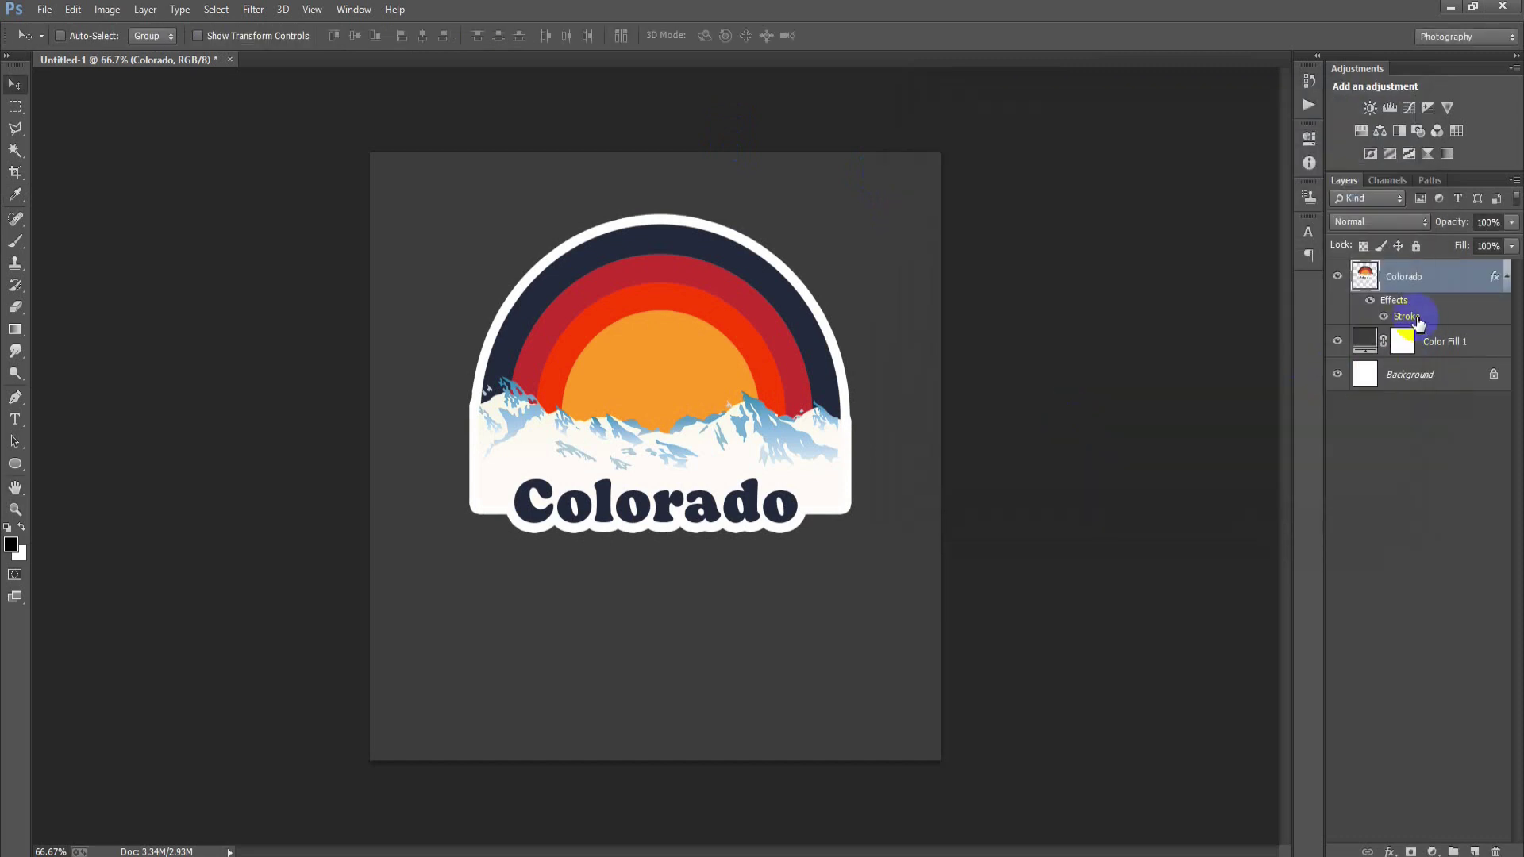
pyautogui.hotkey('ctrl', 't')
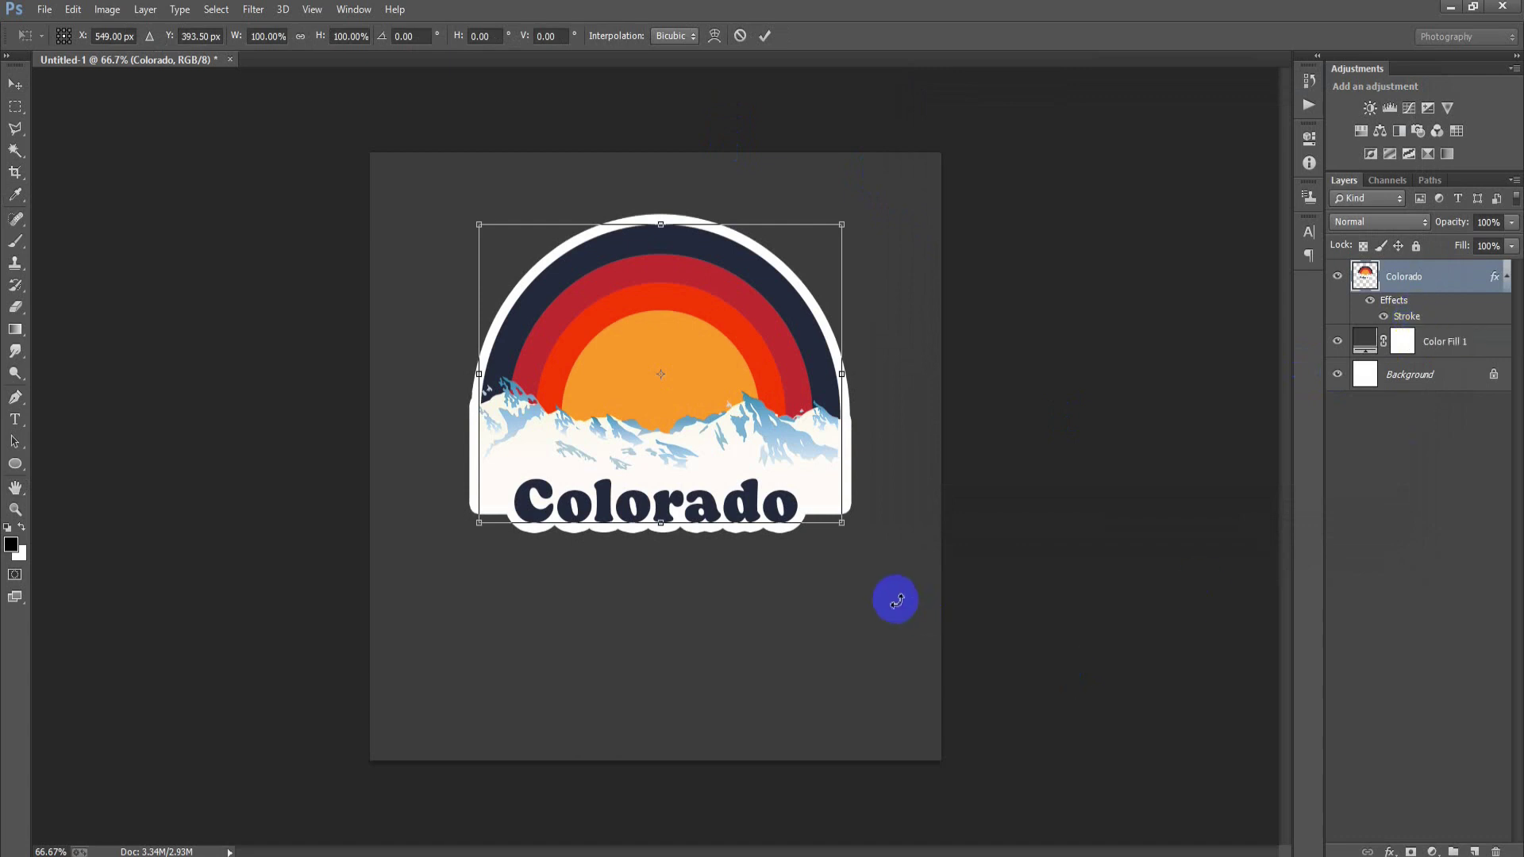
# Scale the whole sticker to about 115% and move it lower on the canvas
pyautogui.moveTo(839, 520); pyautogui.dragTo(870, 548)
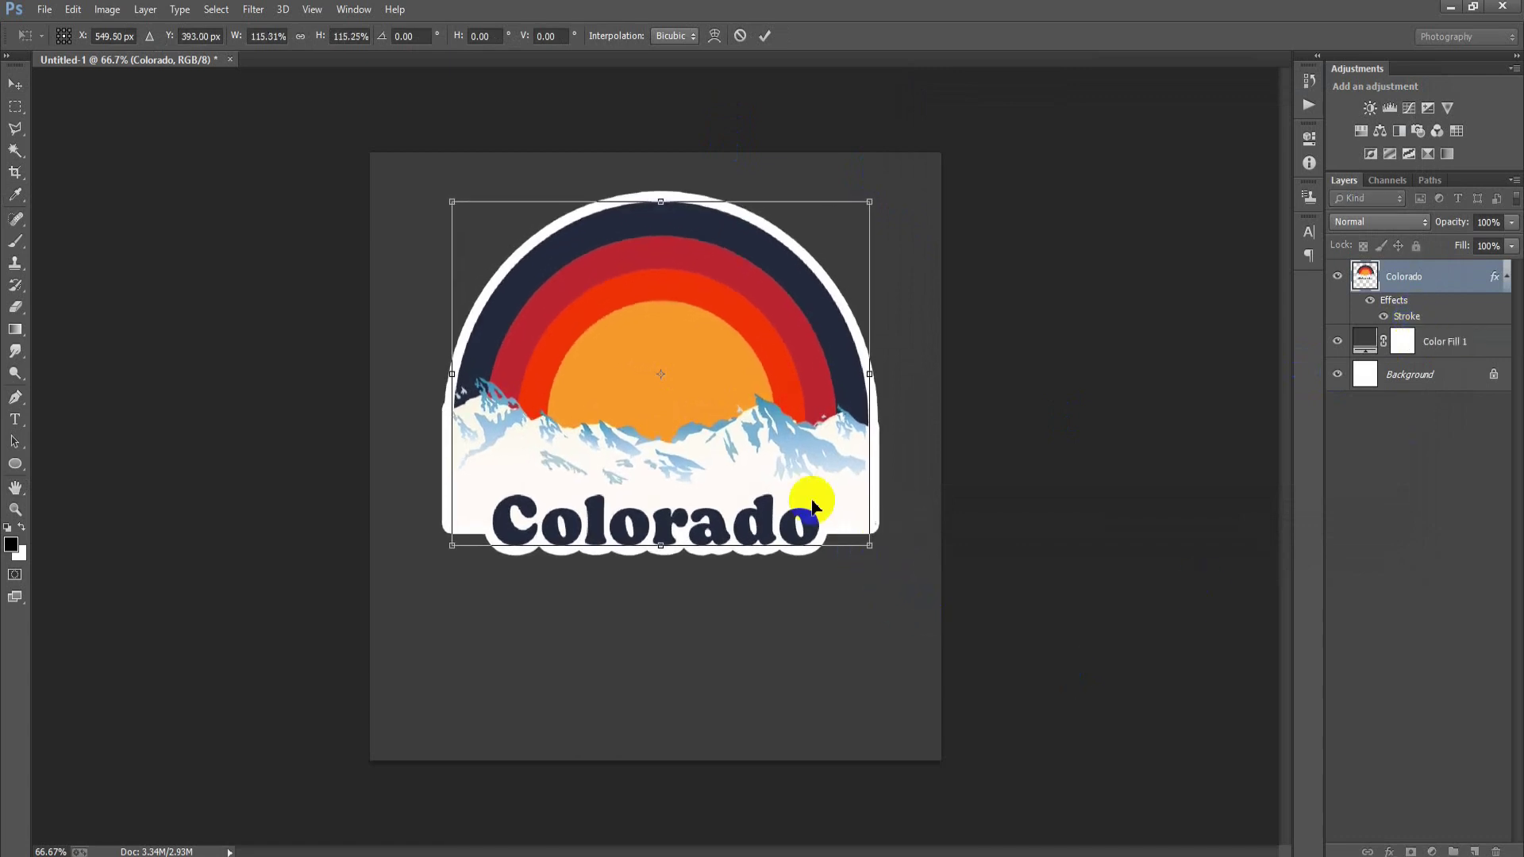
pyautogui.moveTo(782, 476); pyautogui.dragTo(782, 504)
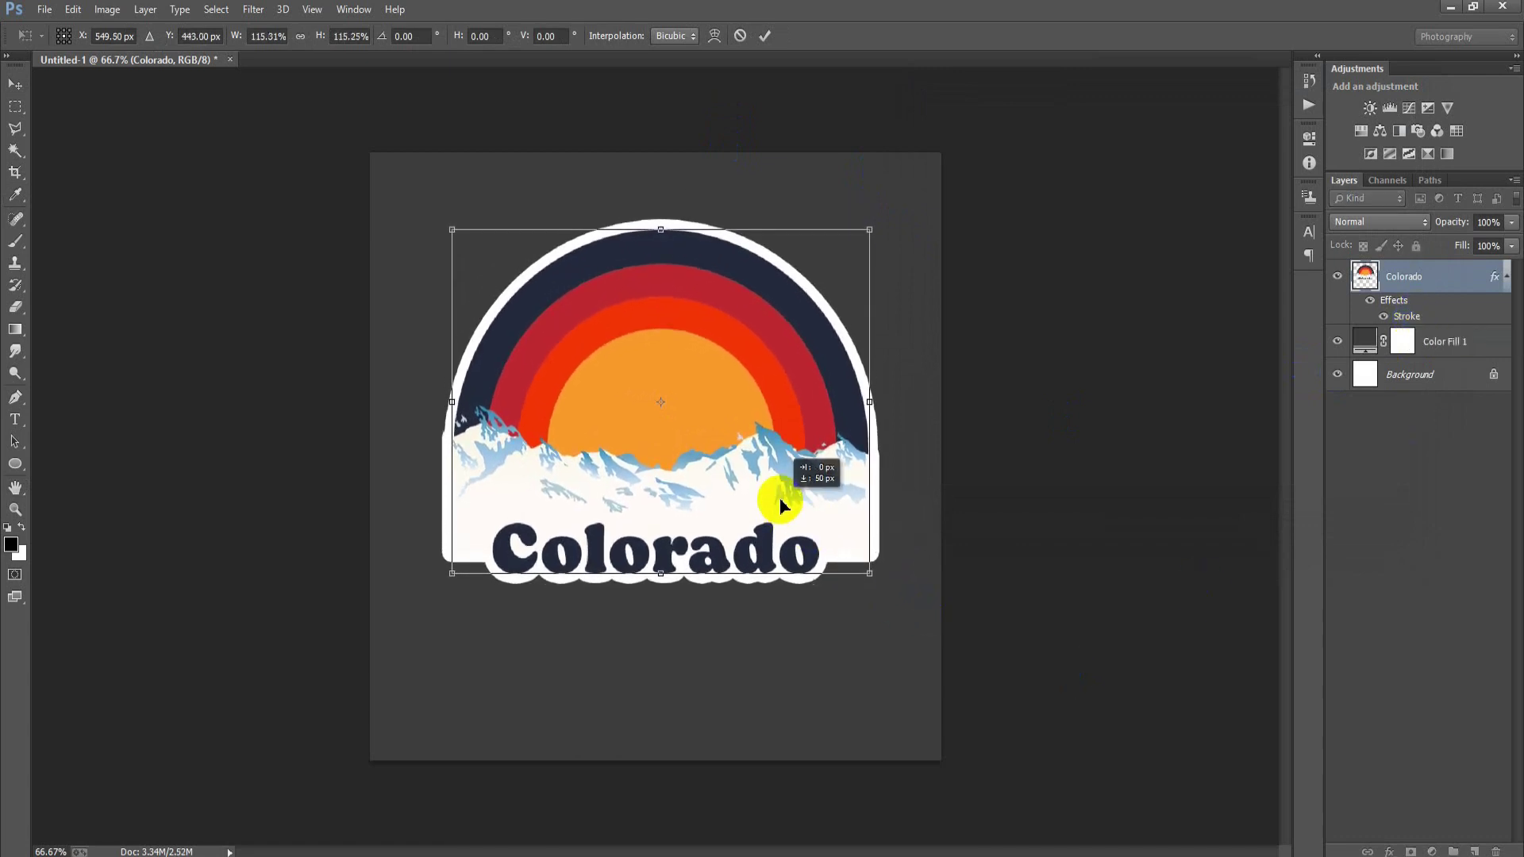
pyautogui.click(765, 36)
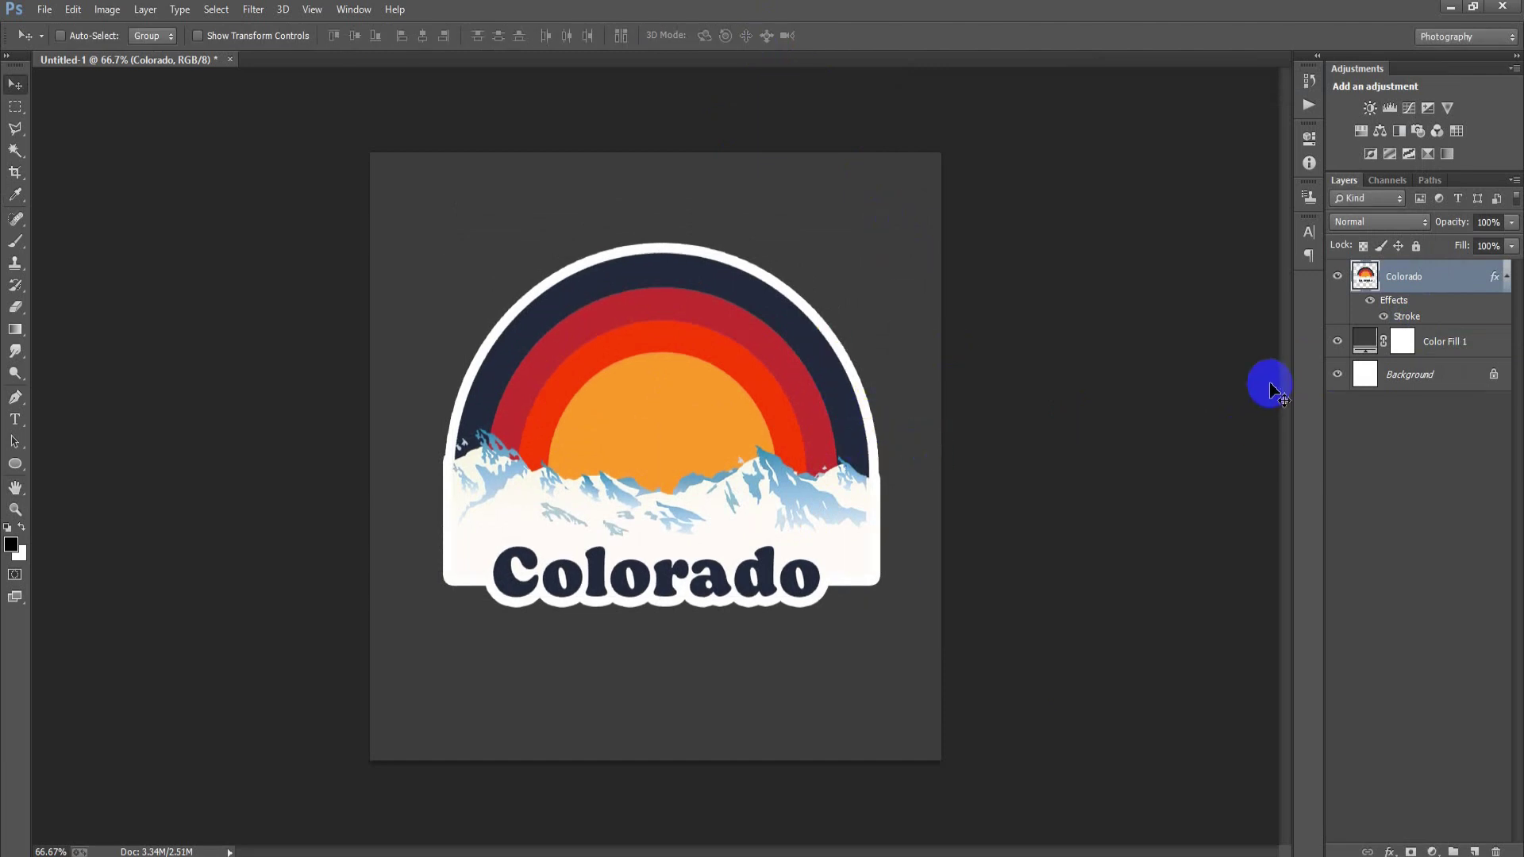
# Hide the background layers, export the sticker as transparent PNG-24 named '123', then re-show them
pyautogui.click(1337, 343)
pyautogui.hotkey('ctrl', 'shift', 'alt', 's')
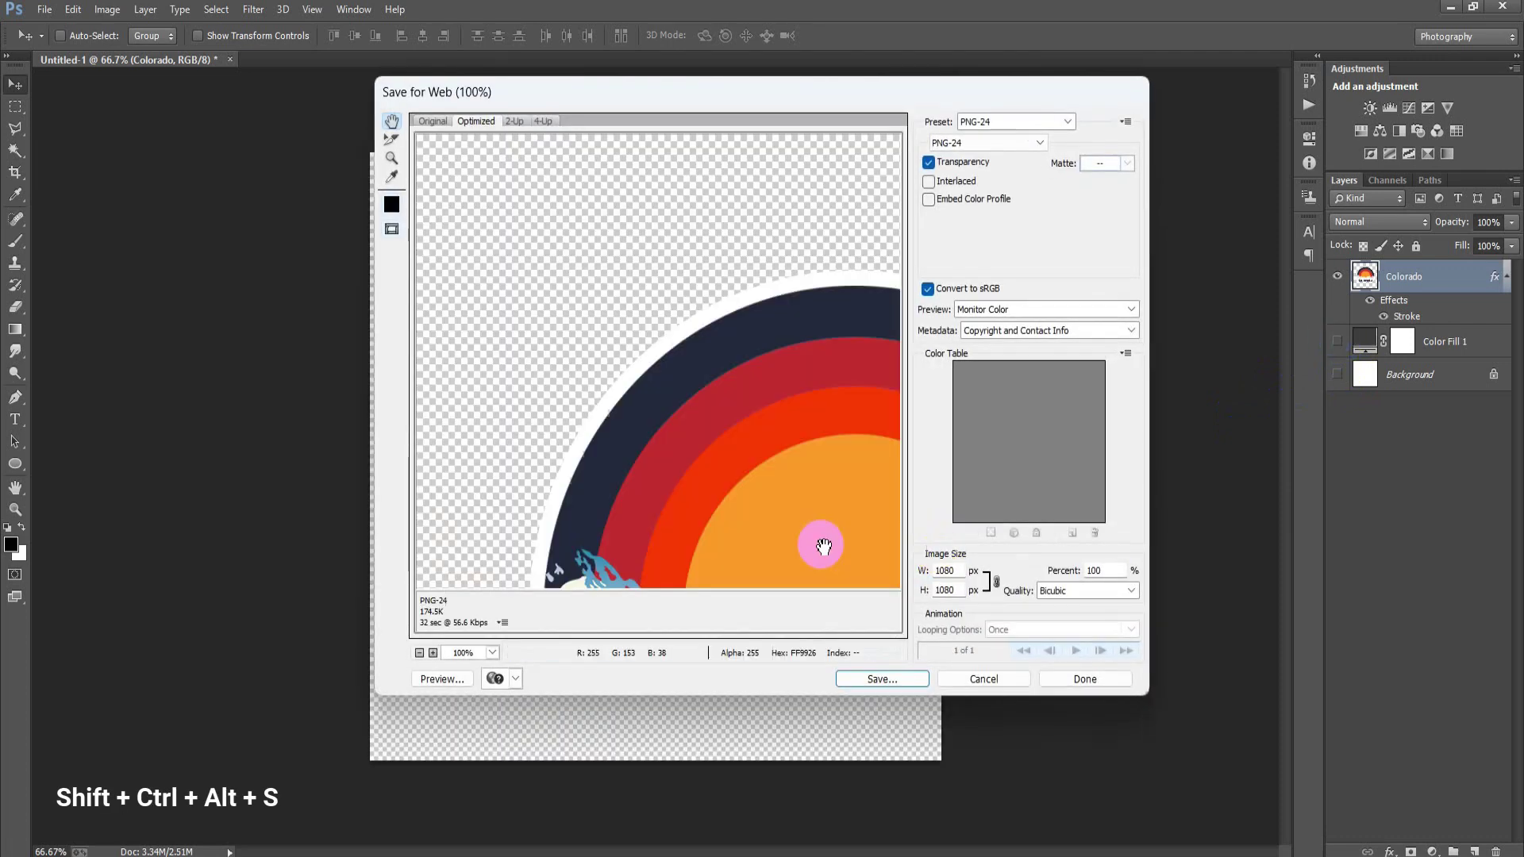
pyautogui.click(964, 141)
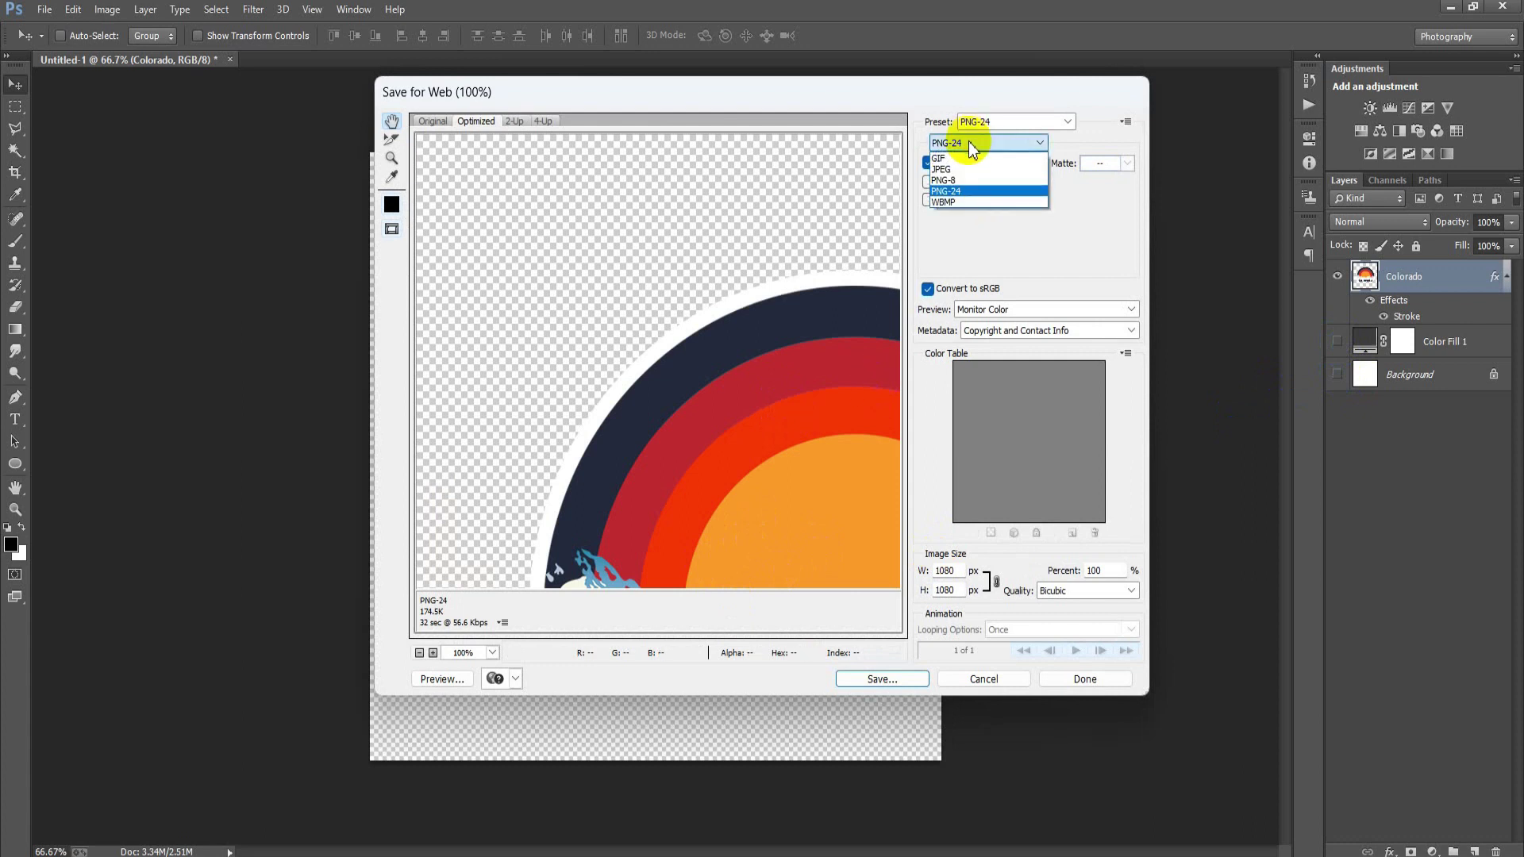
pyautogui.click(962, 196)
pyautogui.click(883, 680)
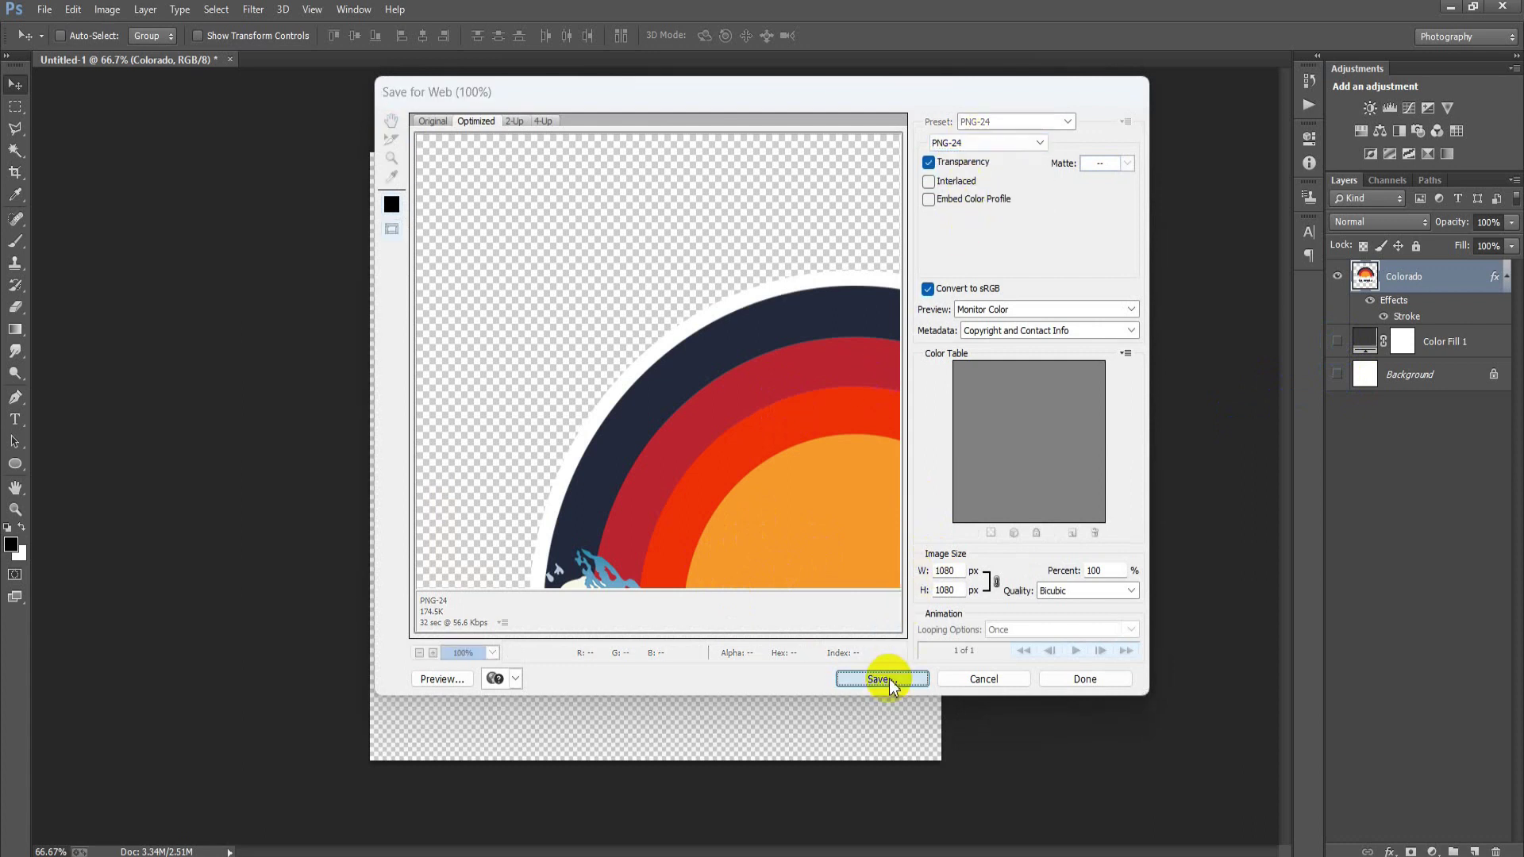
pyautogui.write('123')
pyautogui.press('Return')
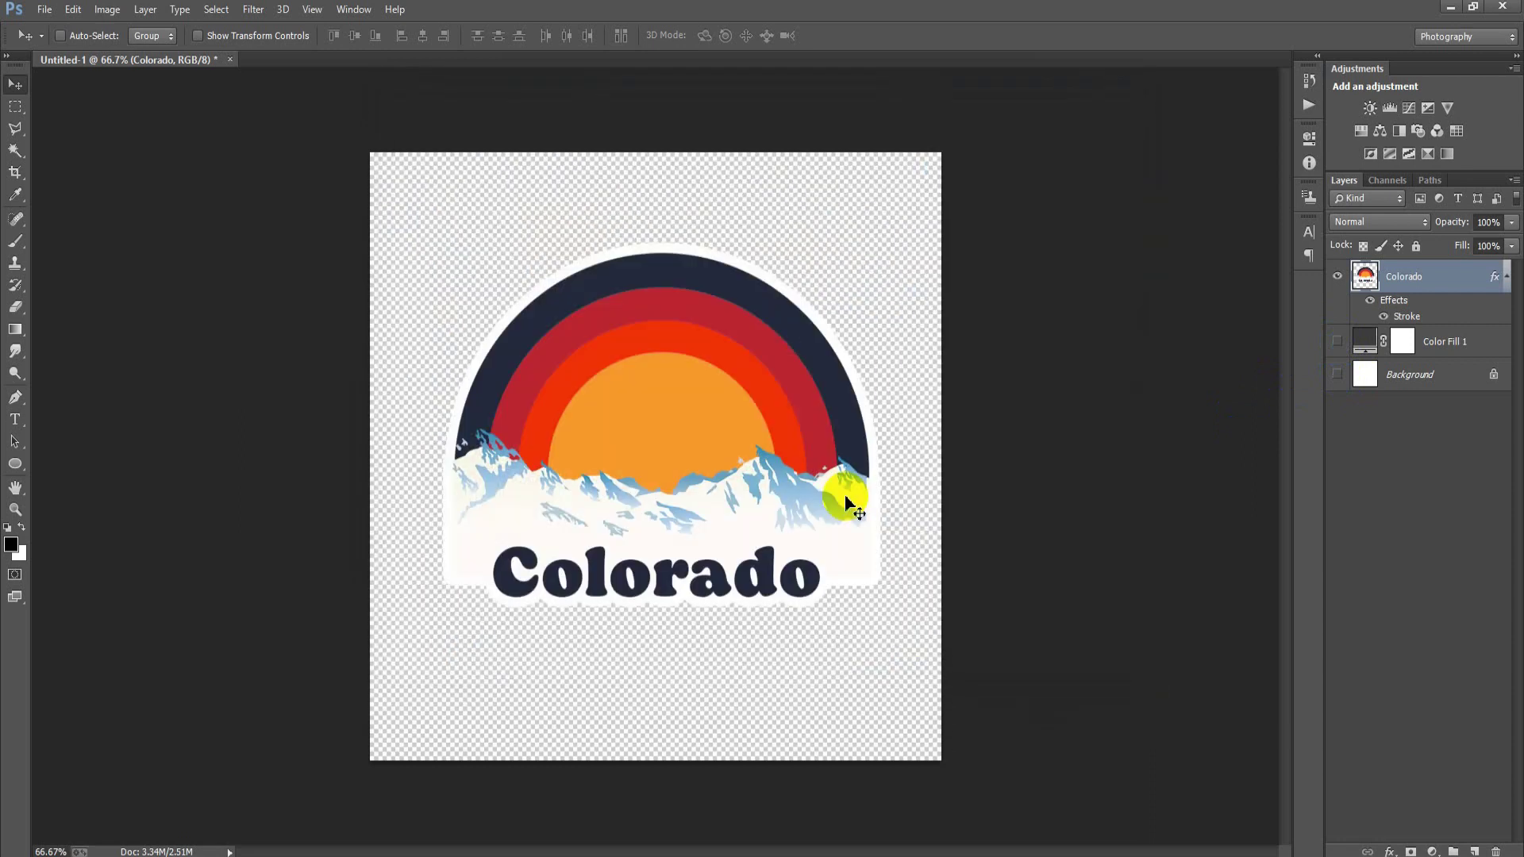
pyautogui.click(1337, 374)
pyautogui.click(1337, 341)
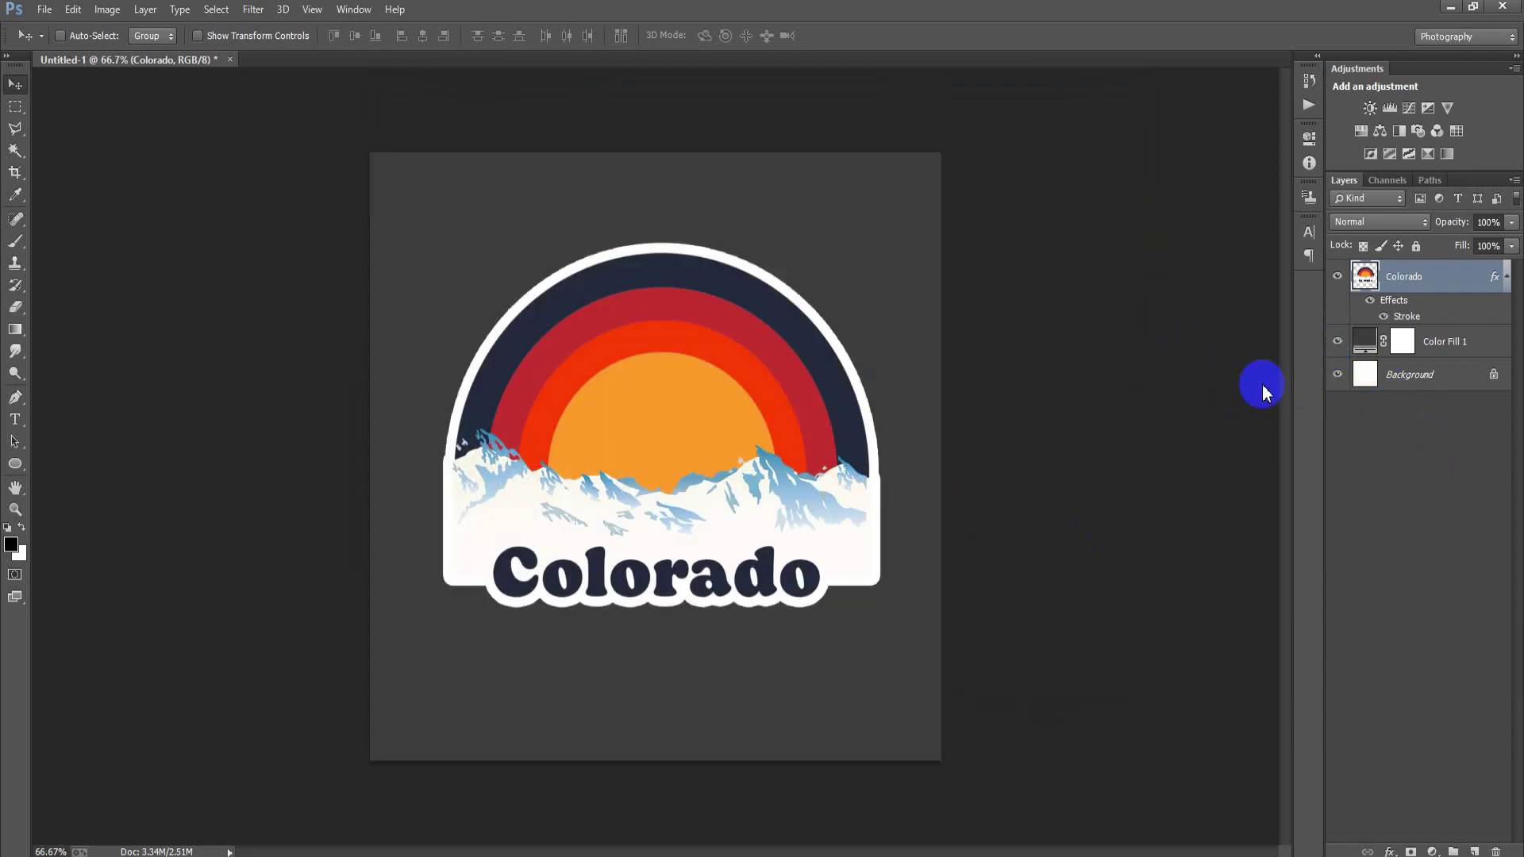
# Change the Color Fill 1 background colour to black #000000
pyautogui.doubleClick(1363, 347)
pyautogui.moveTo(976, 381); pyautogui.dragTo(809, 498)
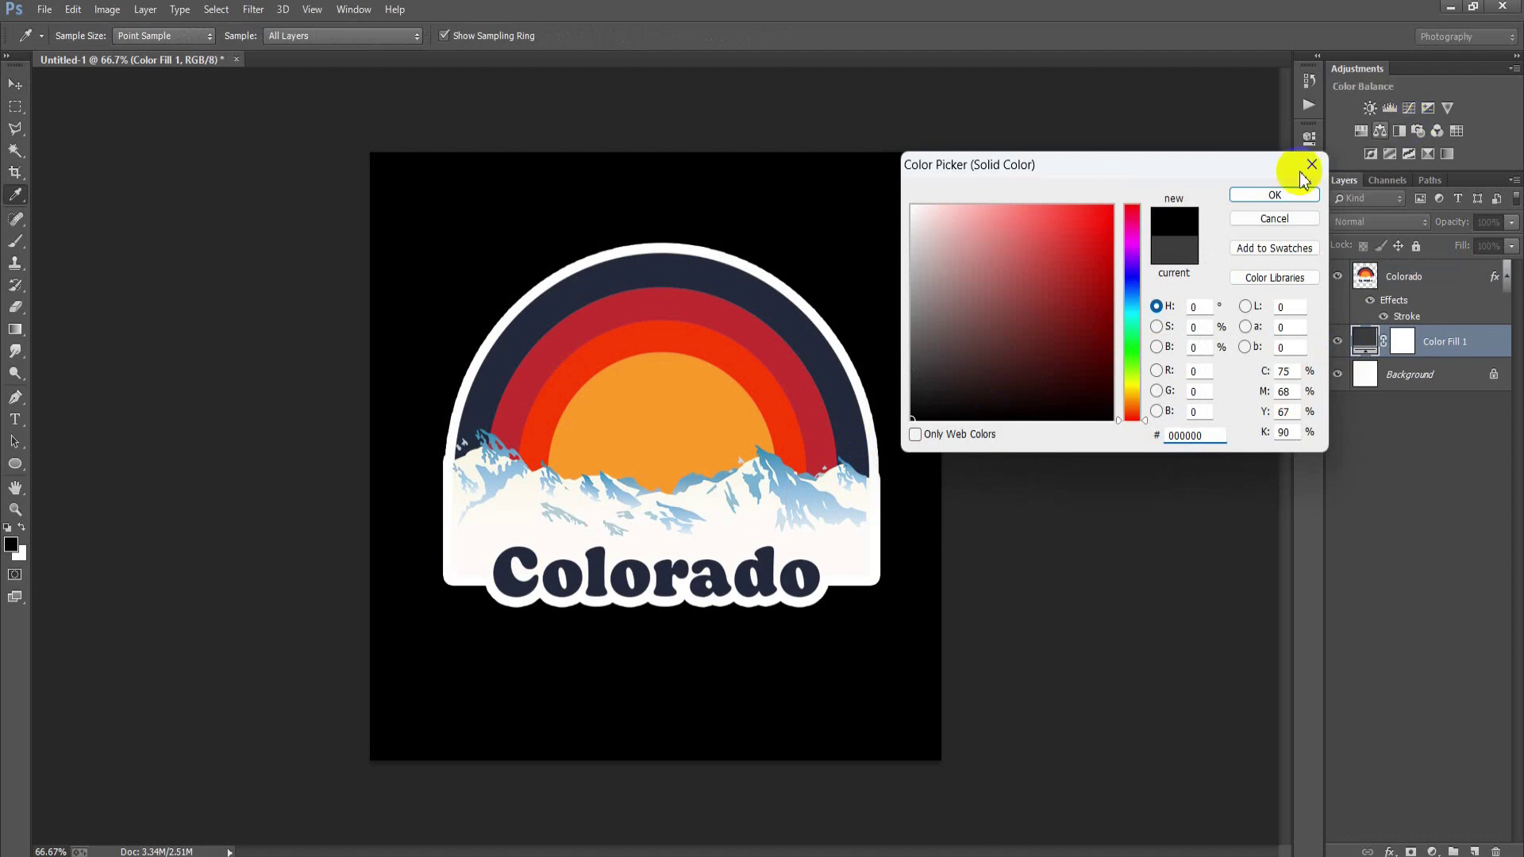
pyautogui.click(1270, 195)
pyautogui.press('v')
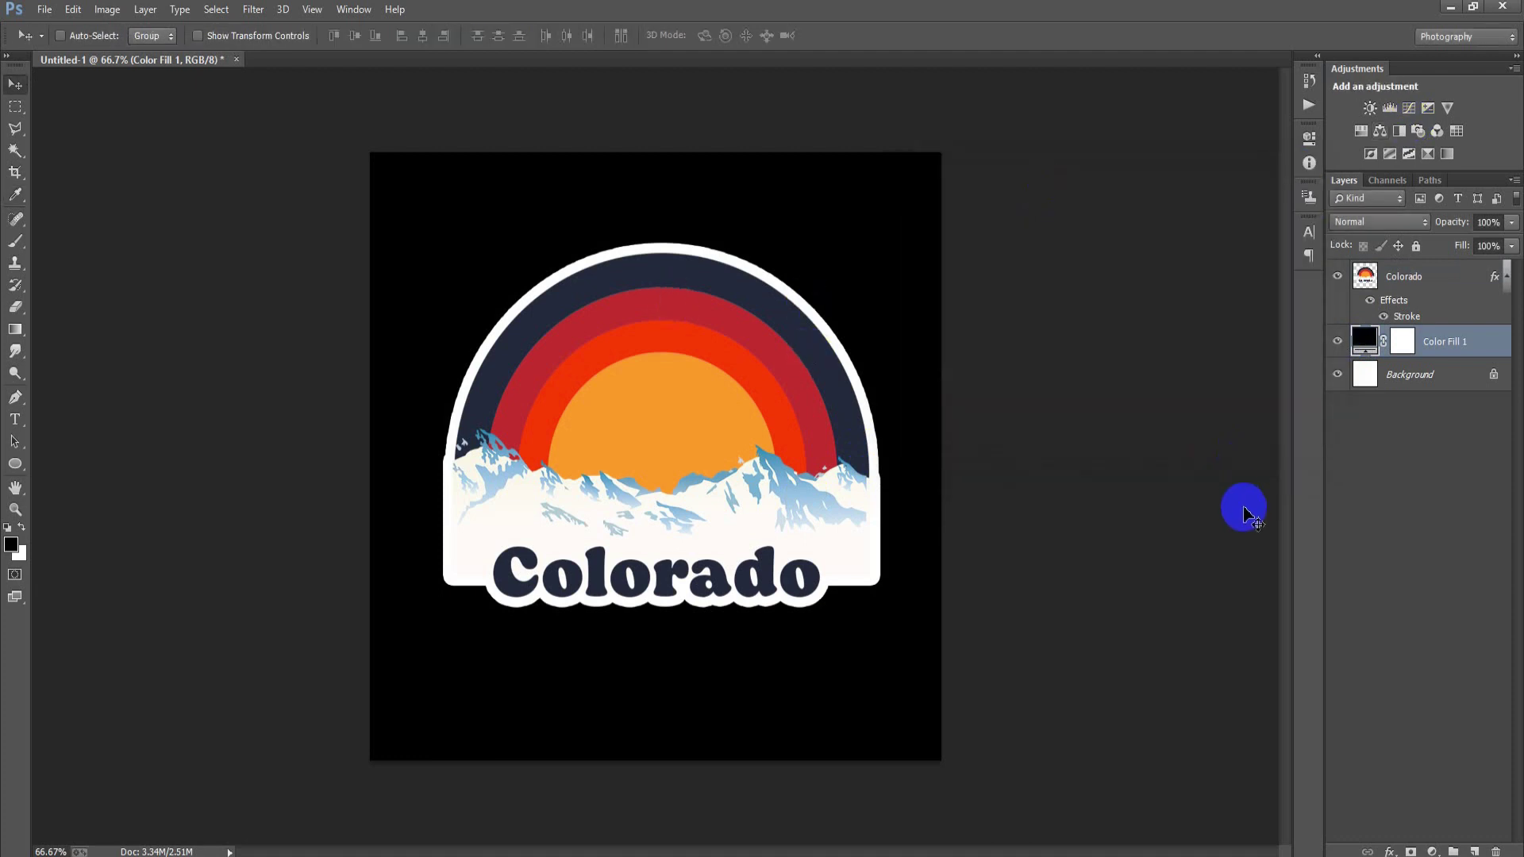